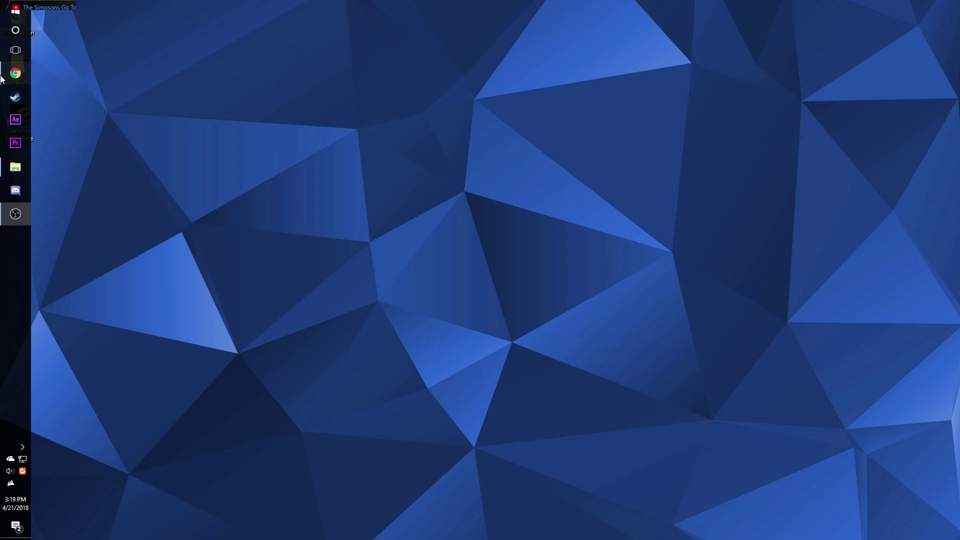
- Play and scrub The Simpsons Go To The Lake video, pause at 0:55, then go to the SoundCloud coelacanth tab
{"action": "left_click", "coordinate": [15, 73]}
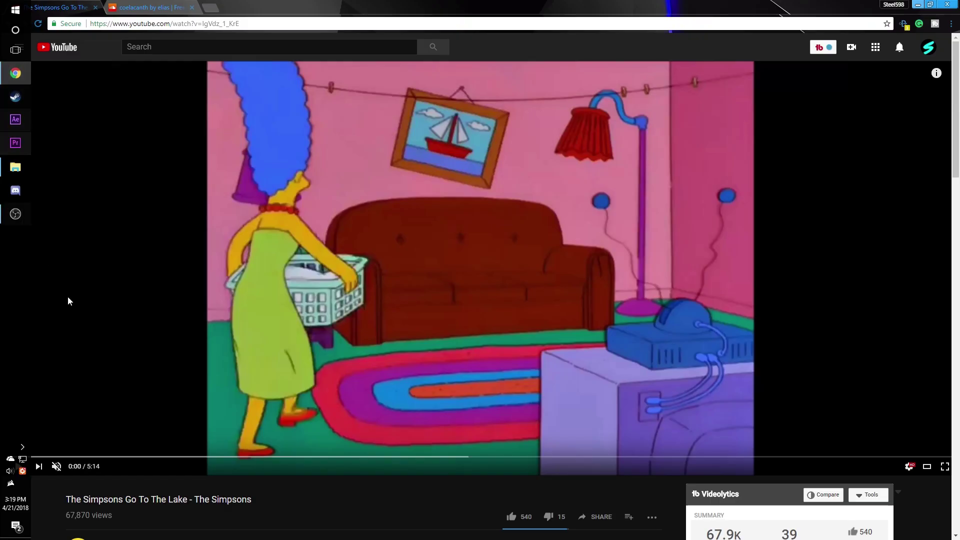
{"action": "left_click", "coordinate": [187, 353]}
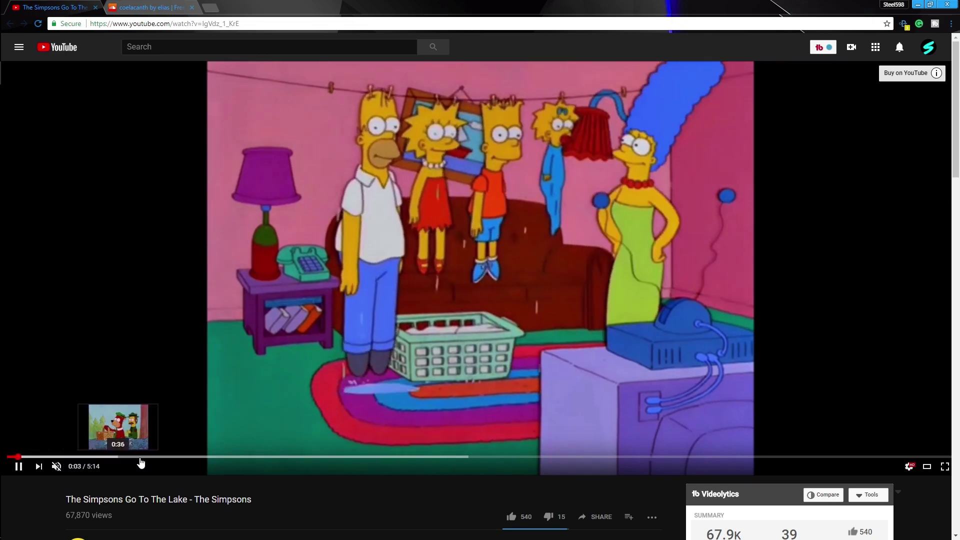
{"action": "left_click", "coordinate": [183, 457]}
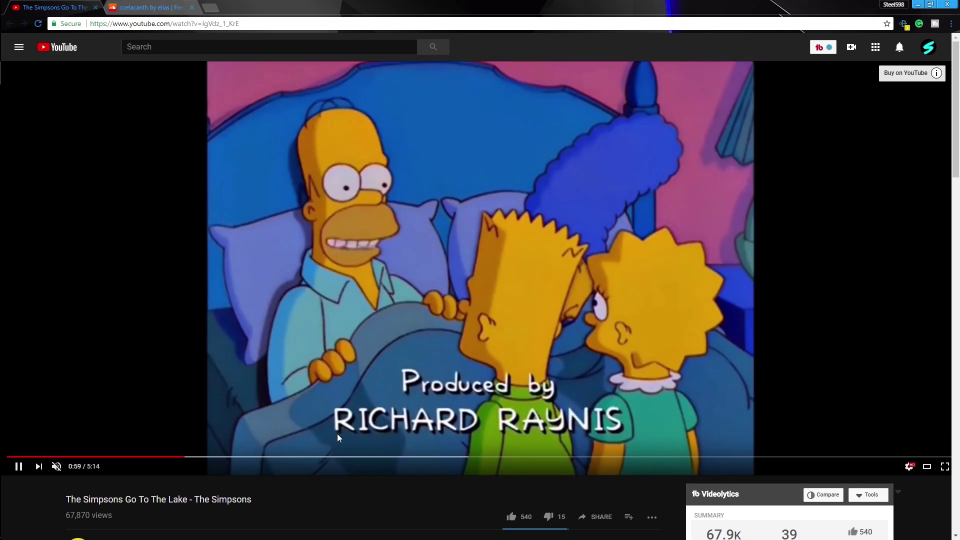
{"action": "left_click", "coordinate": [142, 457]}
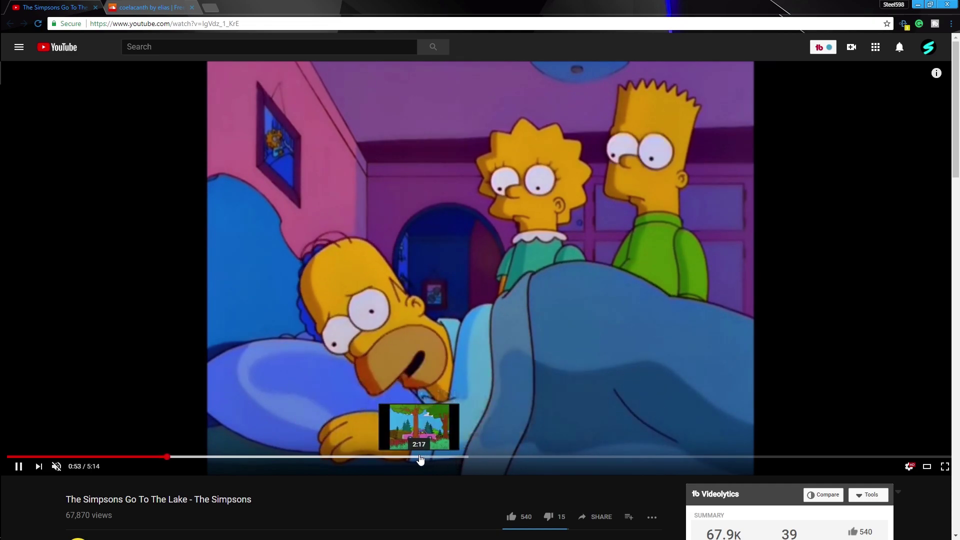
{"action": "left_click", "coordinate": [226, 252]}
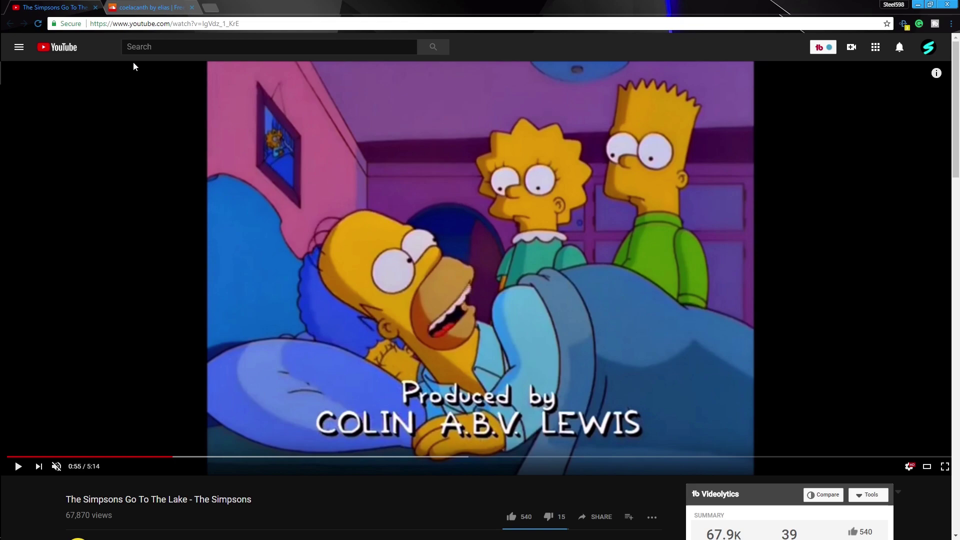
{"action": "left_click", "coordinate": [143, 7]}
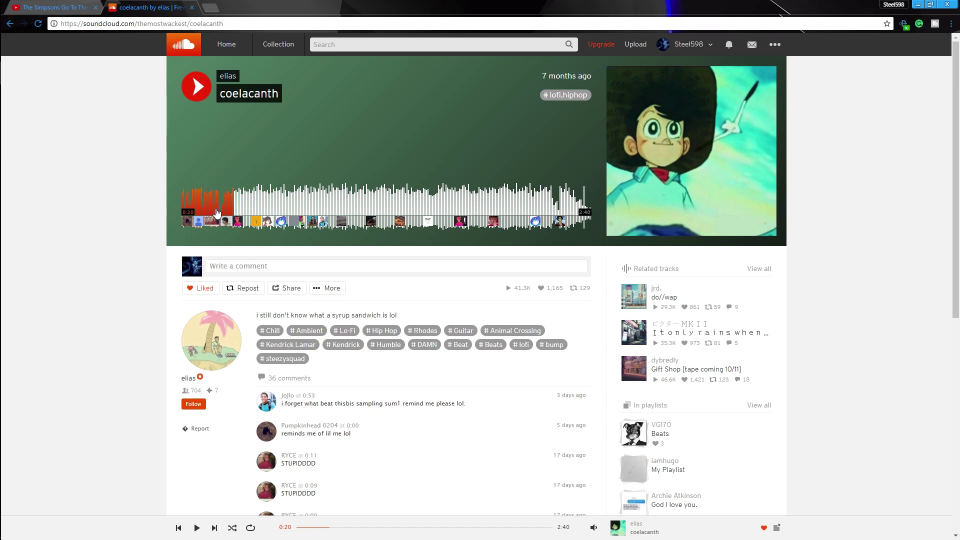
- Play the coelacanth track from 0:14 and pause it at 0:30
{"action": "key", "text": "space"}
{"action": "left_click", "coordinate": [217, 205]}
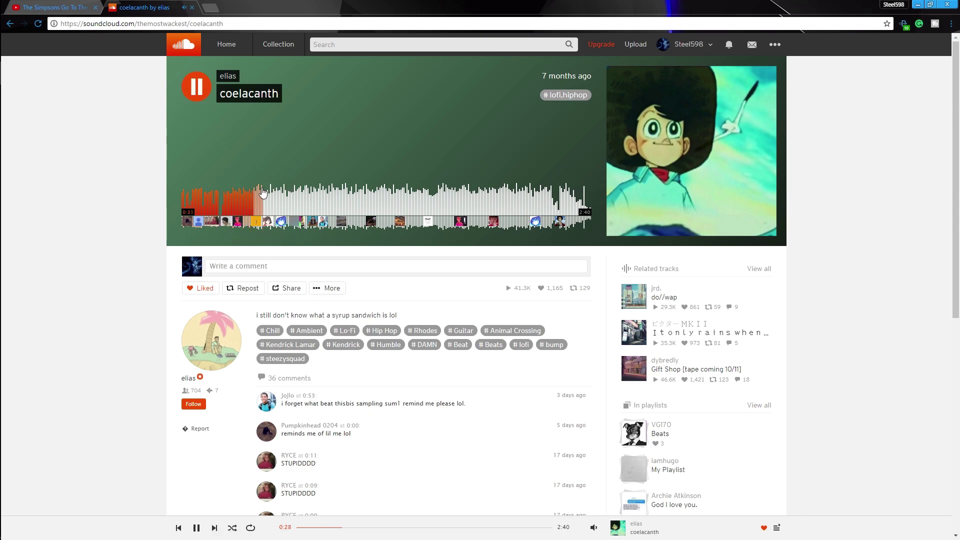
{"action": "left_click", "coordinate": [196, 86]}
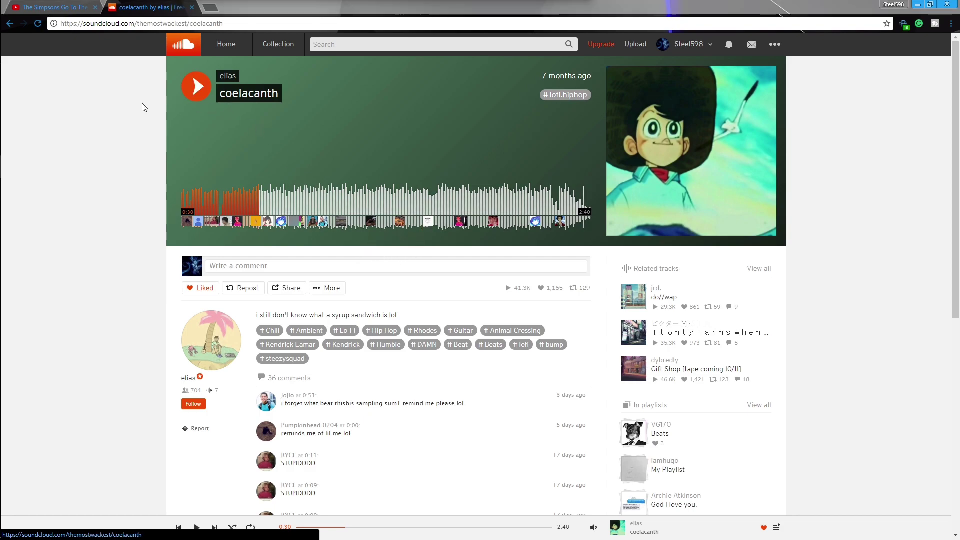
- Minimize Chrome, launch After Effects, and start a new project with a new composition
{"action": "left_click", "coordinate": [918, 5]}
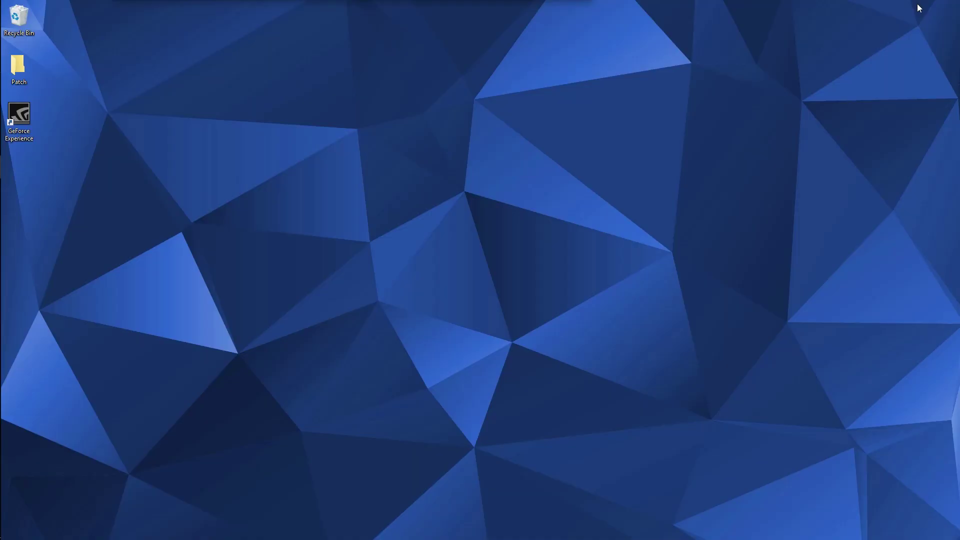
{"action": "key", "text": "super"}
{"action": "key", "text": "super"}
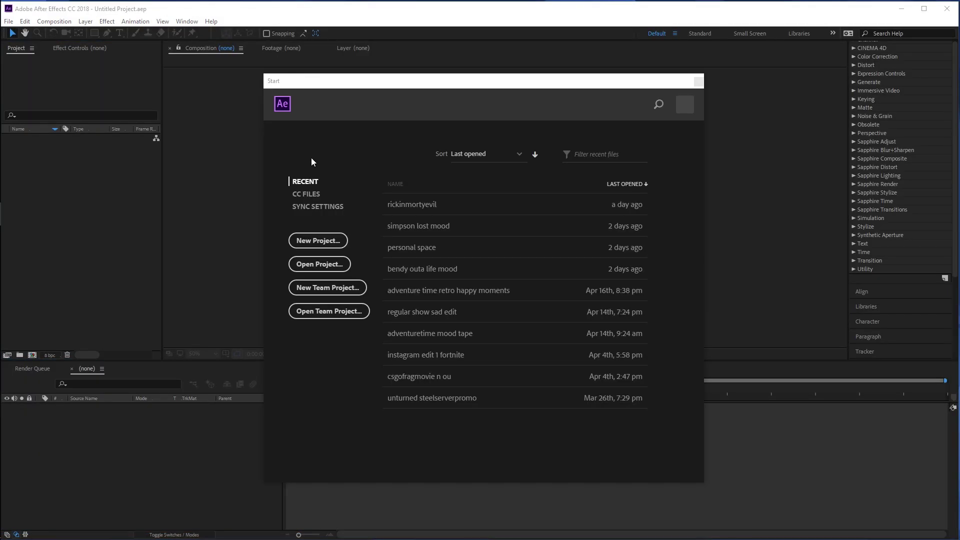
{"action": "left_click", "coordinate": [325, 243]}
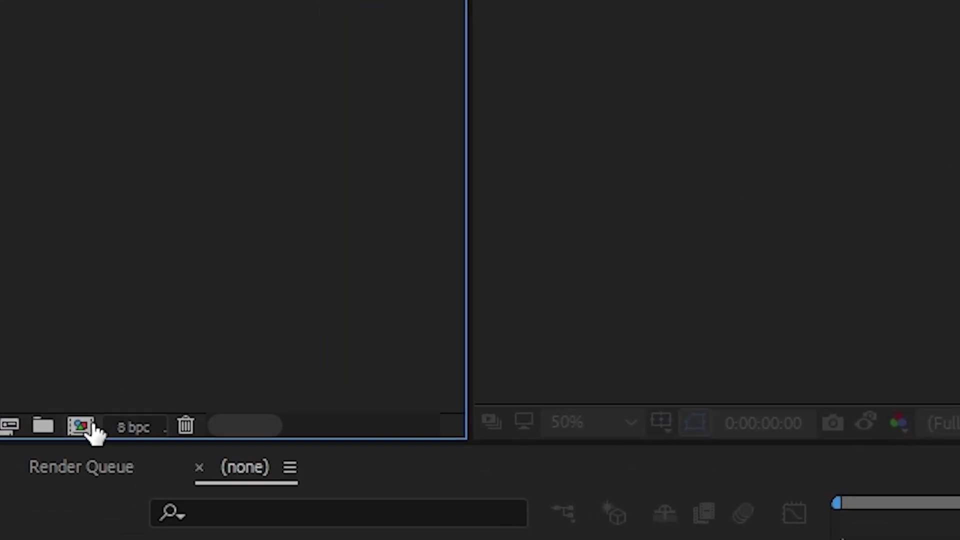
{"action": "left_click", "coordinate": [57, 392]}
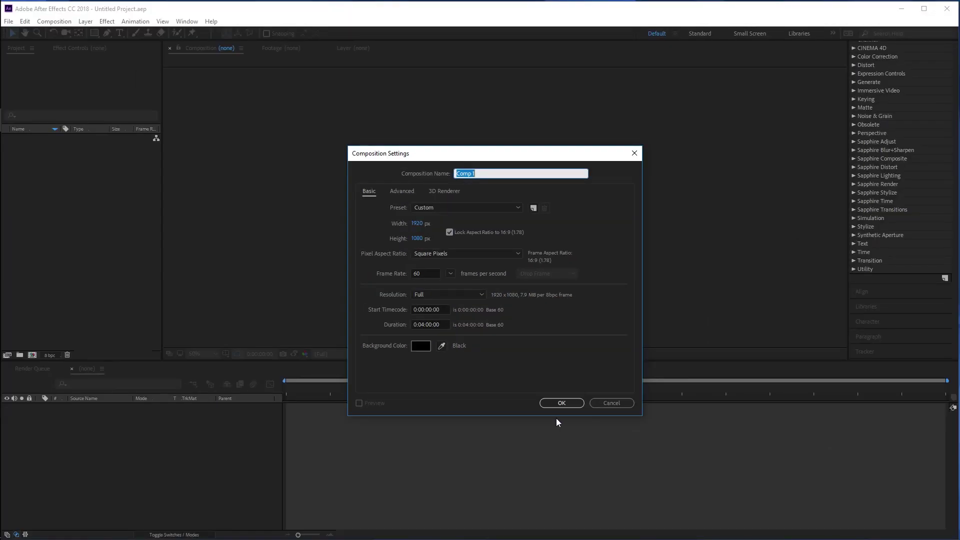
- Create Comp 1 and import the Simpsons video and MP3 song from the mood edit tut folder
{"action": "left_click", "coordinate": [562, 405]}
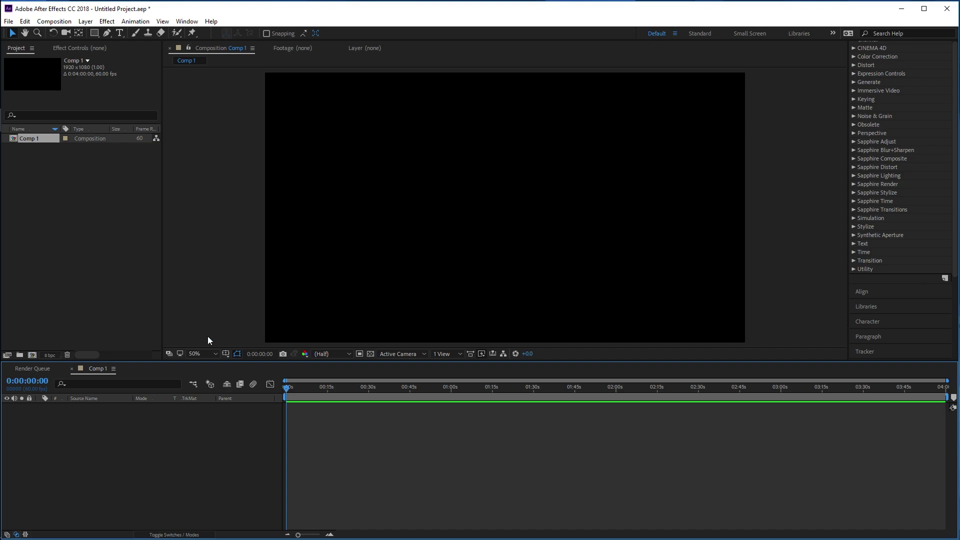
{"action": "left_click", "coordinate": [240, 251]}
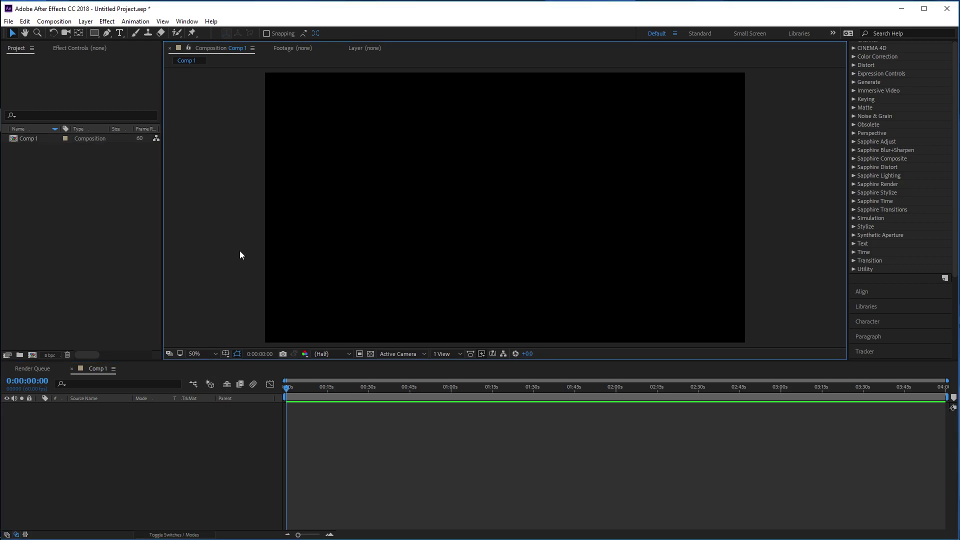
{"action": "key", "text": "super"}
{"action": "mouse_move", "coordinate": [2, 161]}
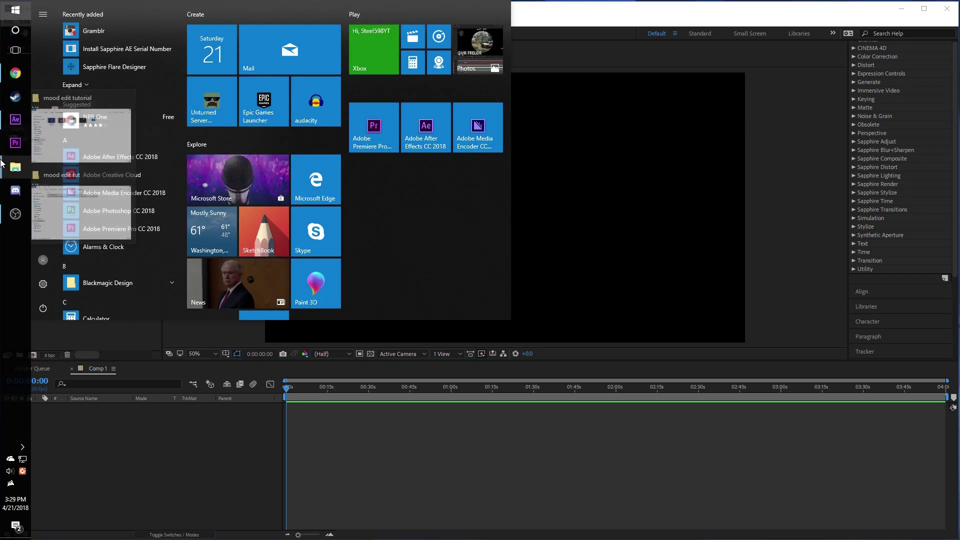
{"action": "left_click", "coordinate": [65, 200]}
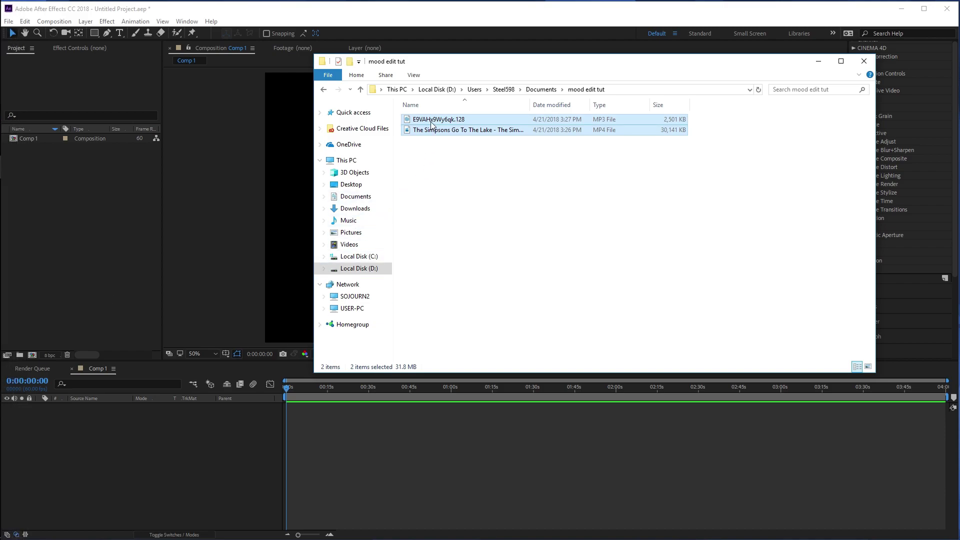
{"action": "left_click_drag", "start_coordinate": [433, 125], "coordinate": [270, 314]}
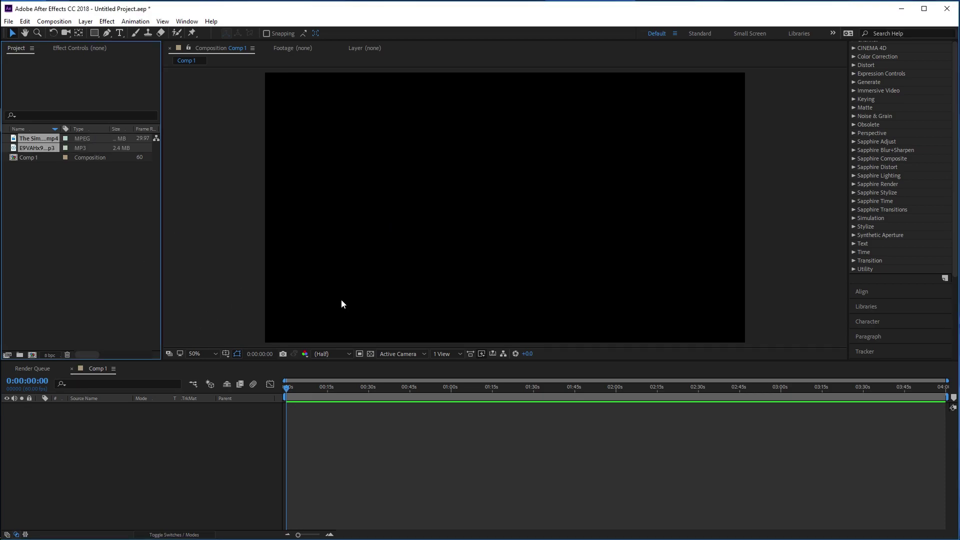
- Add the MP3 song and then the Simpsons video to Comp 1, with the video on top
{"action": "left_click", "coordinate": [52, 210]}
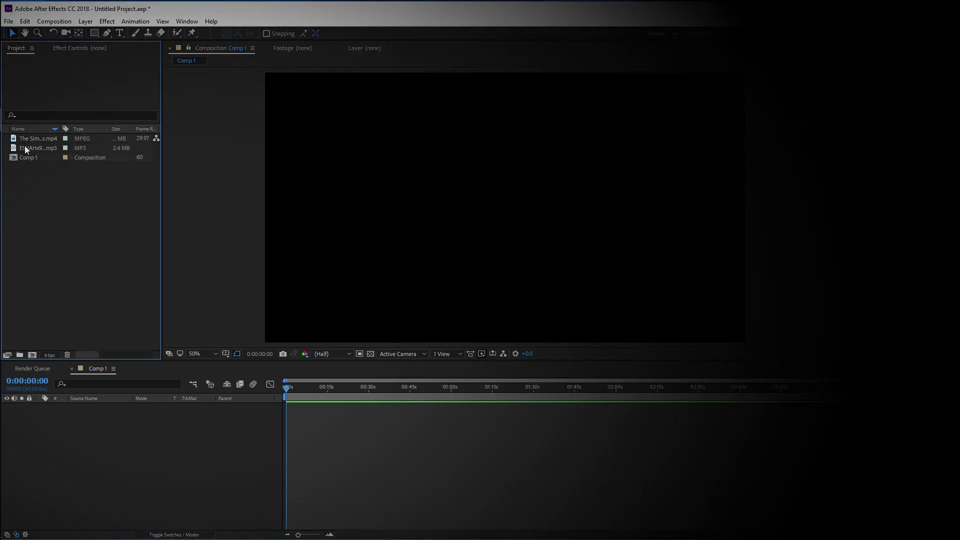
{"action": "left_click_drag", "start_coordinate": [25, 146], "coordinate": [314, 423]}
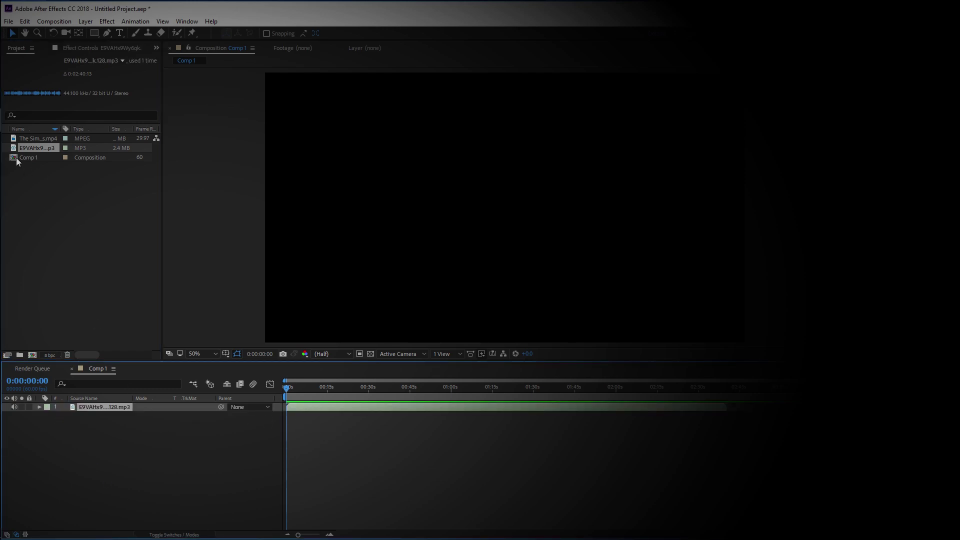
{"action": "left_click_drag", "start_coordinate": [22, 140], "coordinate": [48, 325]}
{"action": "left_click_drag", "start_coordinate": [73, 399], "coordinate": [71, 409]}
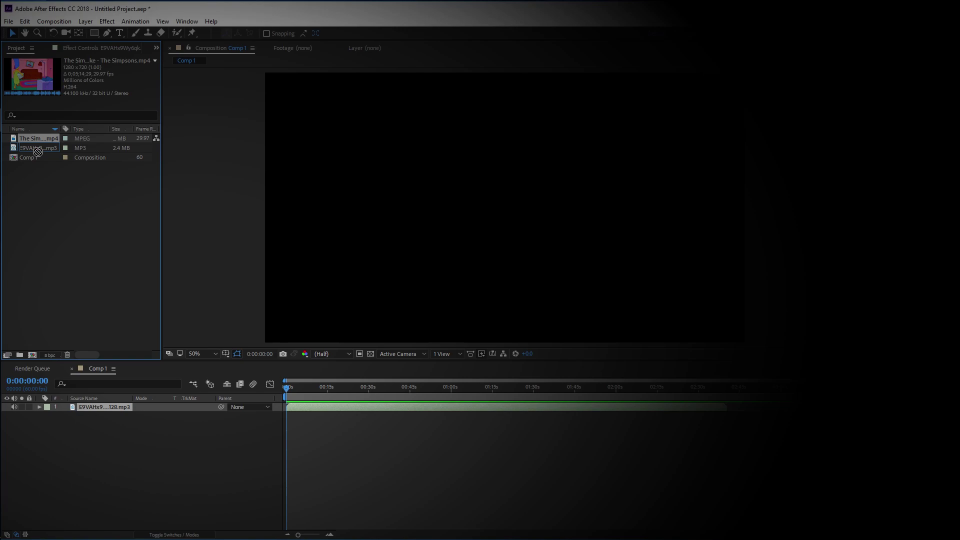
{"action": "left_click_drag", "start_coordinate": [38, 152], "coordinate": [97, 404]}
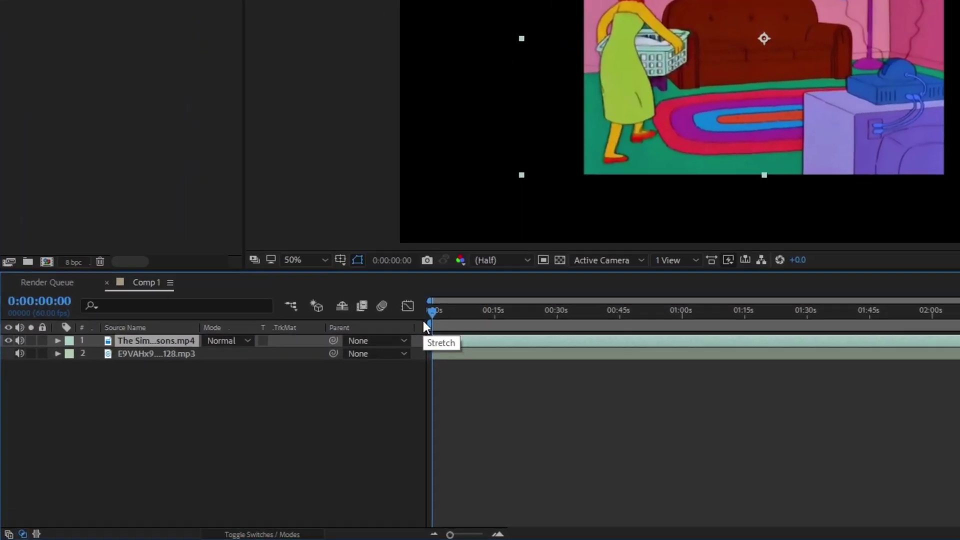
- Lower the Simpsons video layer's Audio Levels to -192.00 dB and collapse the property
{"action": "key", "text": "l"}
{"action": "left_click_drag", "start_coordinate": [297, 266], "coordinate": [283, 392]}
{"action": "left_click", "coordinate": [318, 270]}
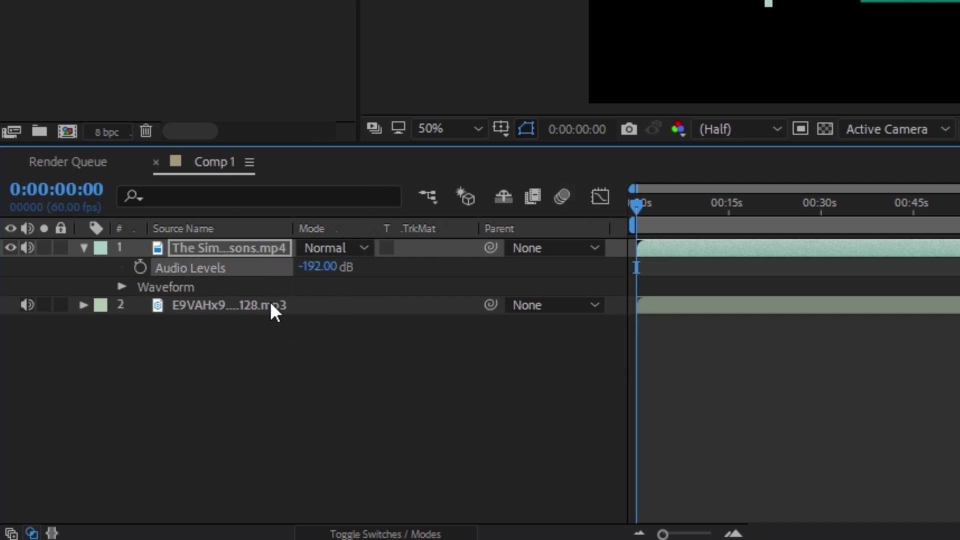
{"action": "key", "text": "l"}
{"action": "key", "text": "l"}
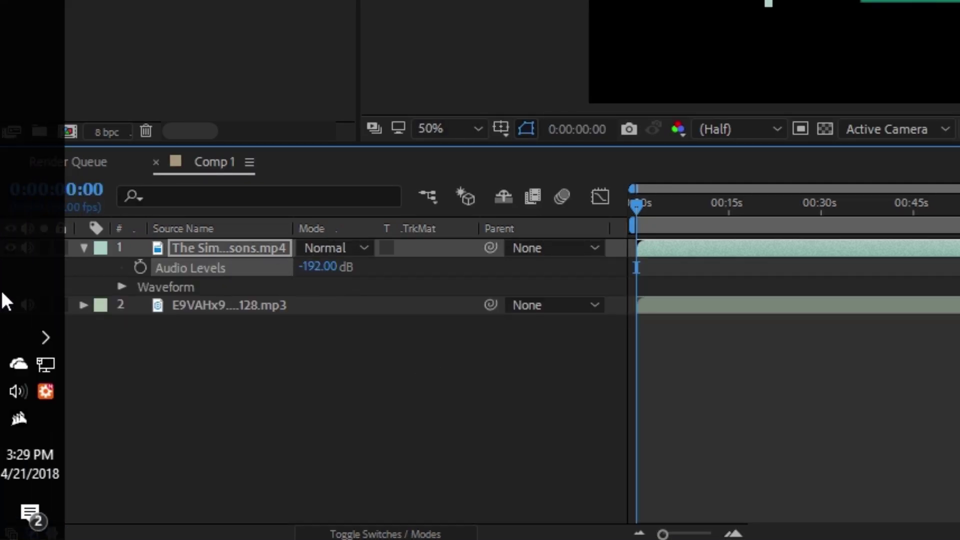
{"action": "left_click", "coordinate": [325, 269]}
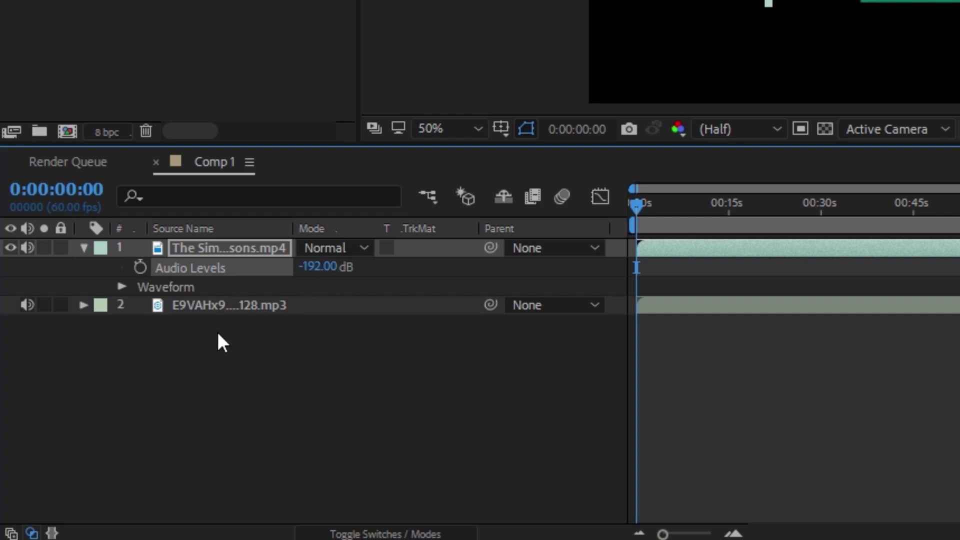
{"action": "key", "text": "l"}
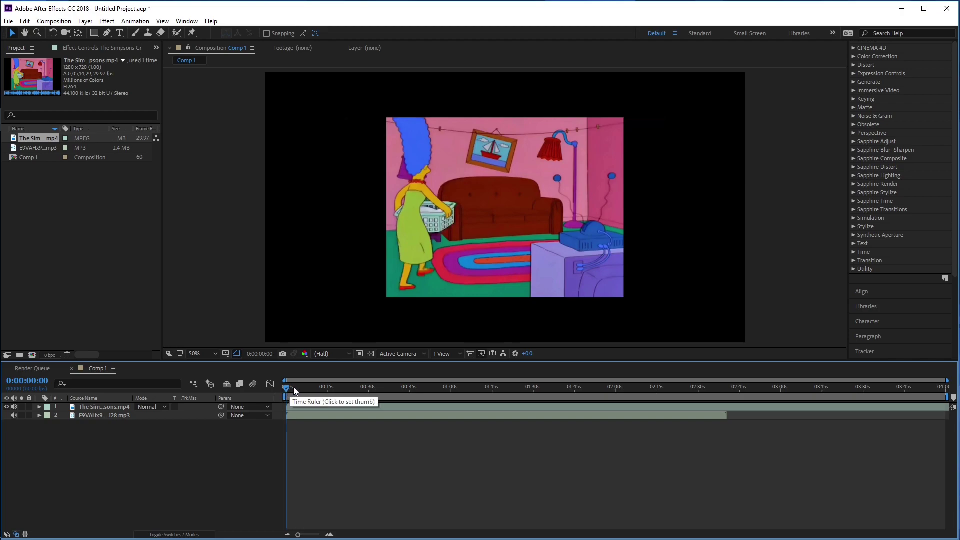
- Preview the composition to find the music's cut point around 14 seconds
{"action": "key", "text": "space"}
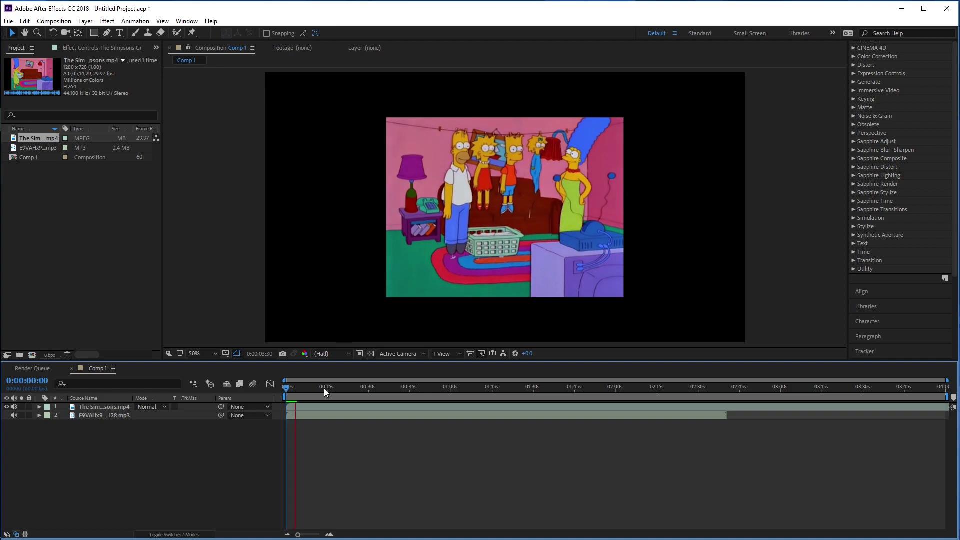
{"action": "mouse_move", "coordinate": [330, 388]}
{"action": "left_mouse_down"}
{"action": "mouse_move", "coordinate": [349, 389]}
{"action": "mouse_move", "coordinate": [325, 390]}
{"action": "left_mouse_up"}
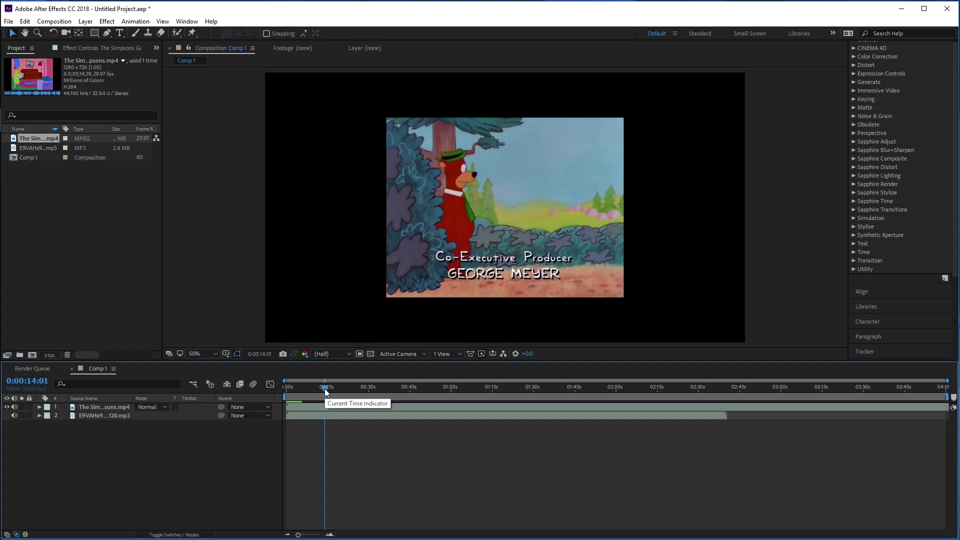
{"action": "key", "text": "space"}
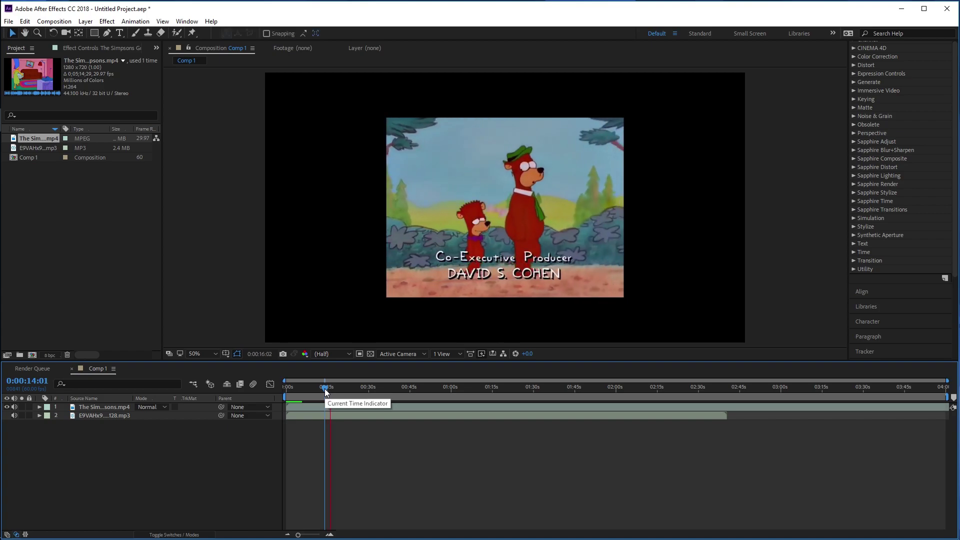
{"action": "key", "text": "space"}
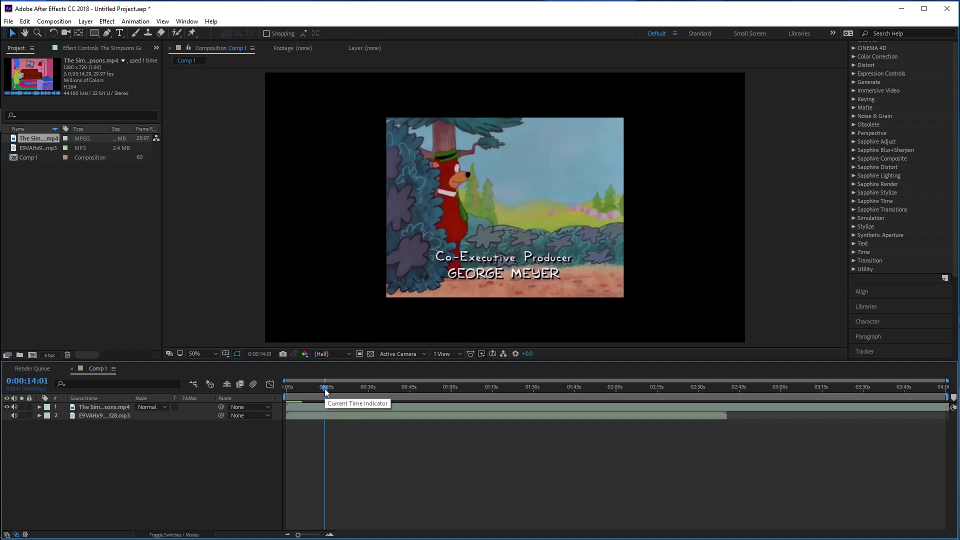
- Trim the music layer's start at 0:00:14:01 and slide it to begin at 0:00
{"action": "left_click", "coordinate": [327, 416]}
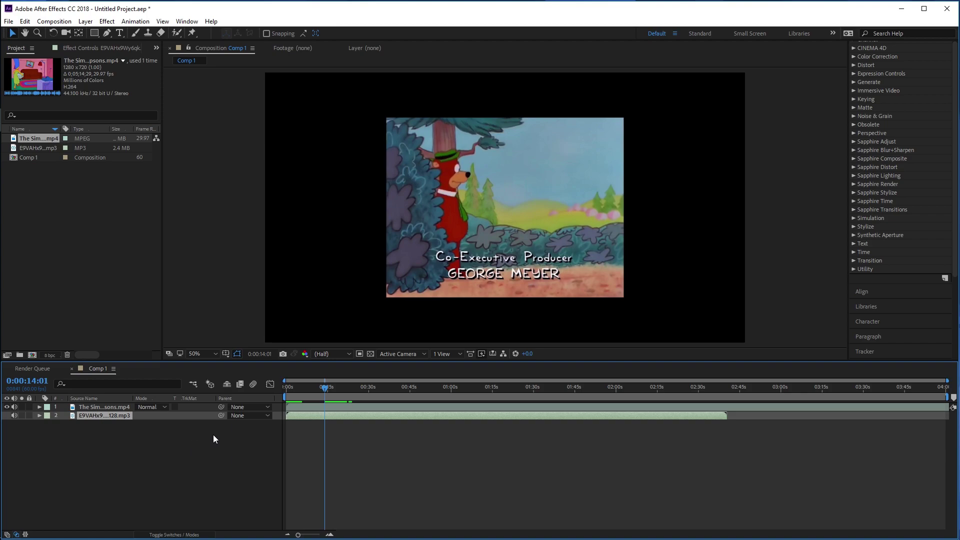
{"action": "key", "text": "alt+bracketleft"}
{"action": "left_click_drag", "start_coordinate": [351, 414], "coordinate": [309, 418]}
{"action": "left_click", "coordinate": [286, 388]}
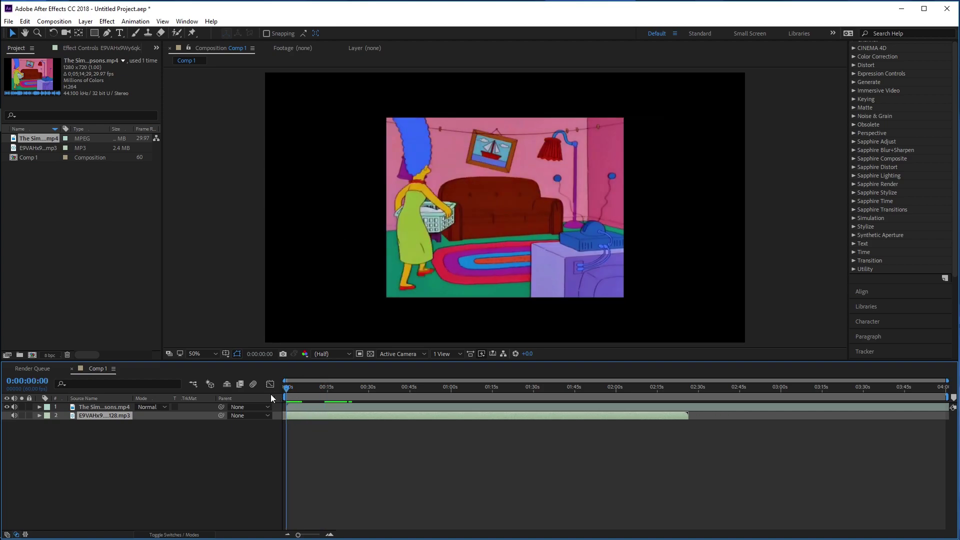
- Scale the Simpsons layer up proportionally to fill Comp 1's height, leaving black bars at the sides
{"action": "left_click", "coordinate": [413, 237]}
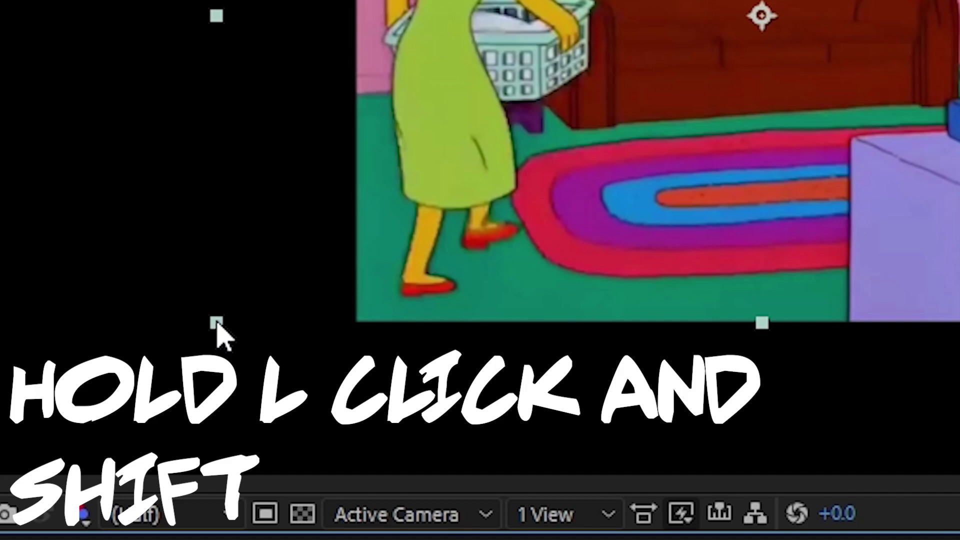
{"action": "left_click_drag", "start_coordinate": [216, 324], "coordinate": [0, 479]}
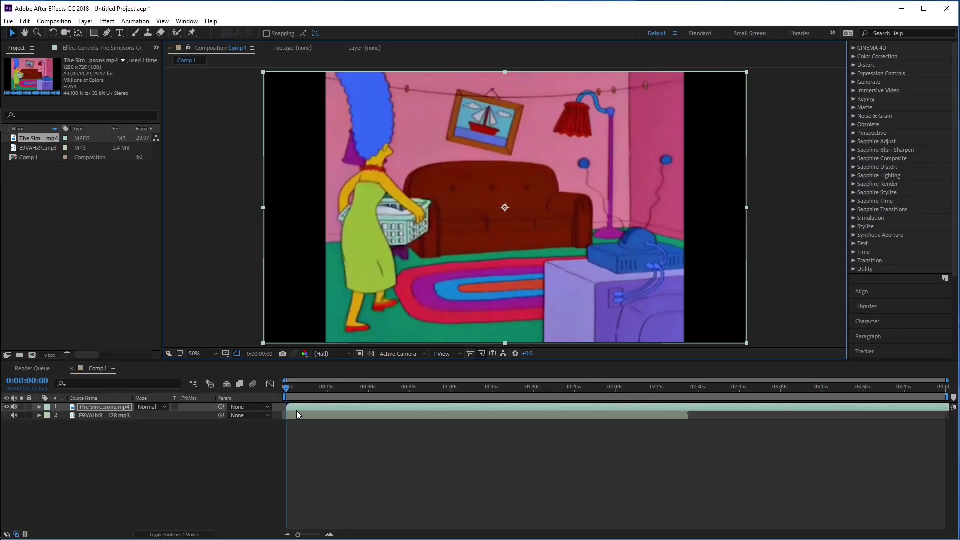
{"action": "left_click", "coordinate": [303, 458]}
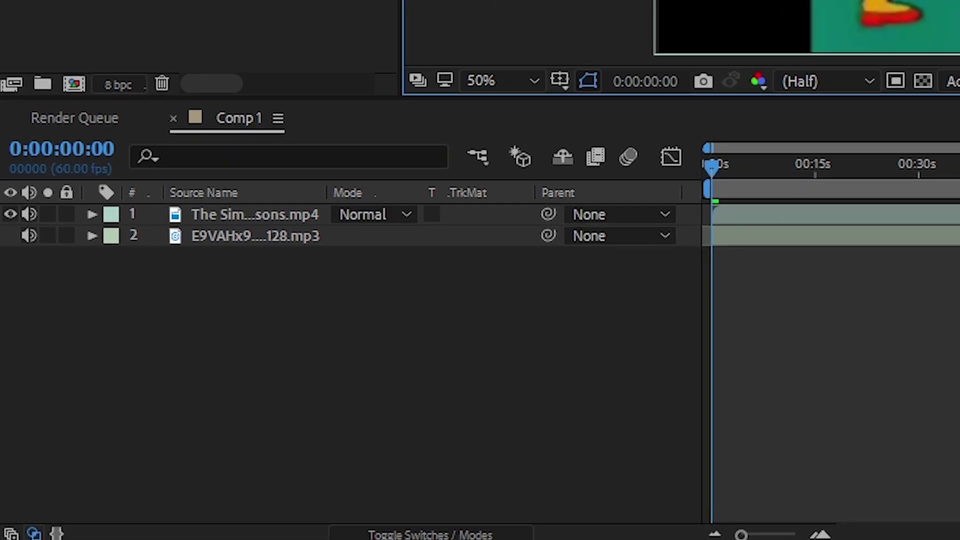
- Add a new Null Object layer, Null 1, to Comp 1
{"action": "right_click", "coordinate": [211, 339]}
{"action": "mouse_move", "coordinate": [380, 83]}
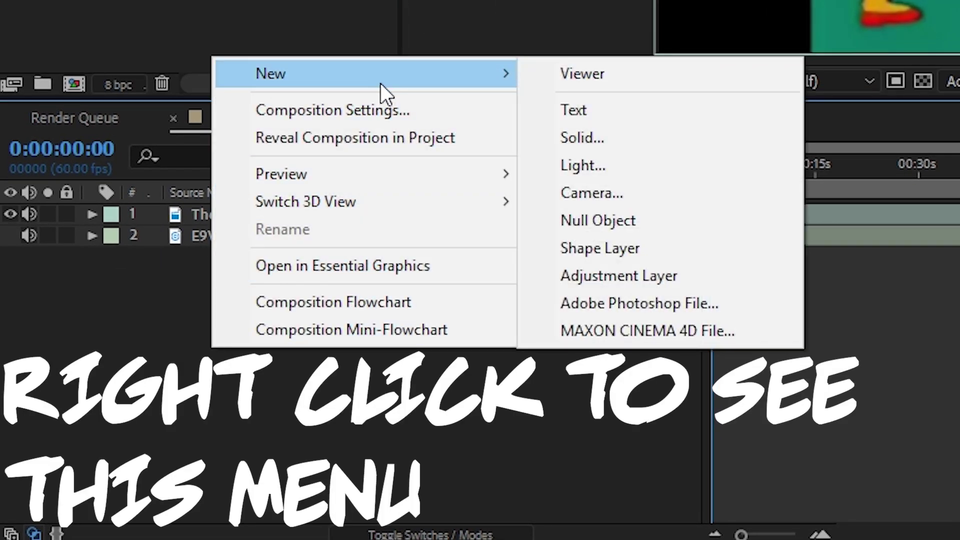
{"action": "left_click", "coordinate": [604, 223]}
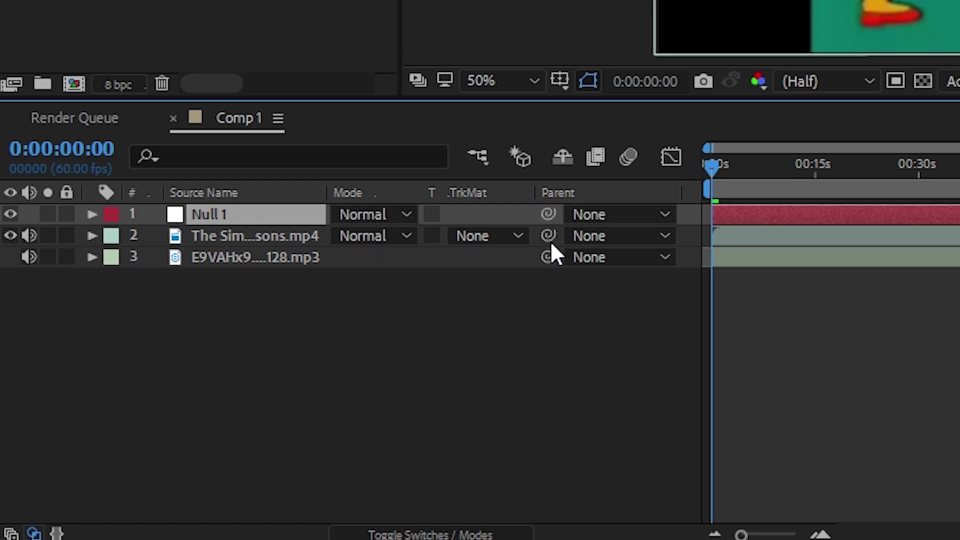
{"action": "left_click", "coordinate": [491, 349]}
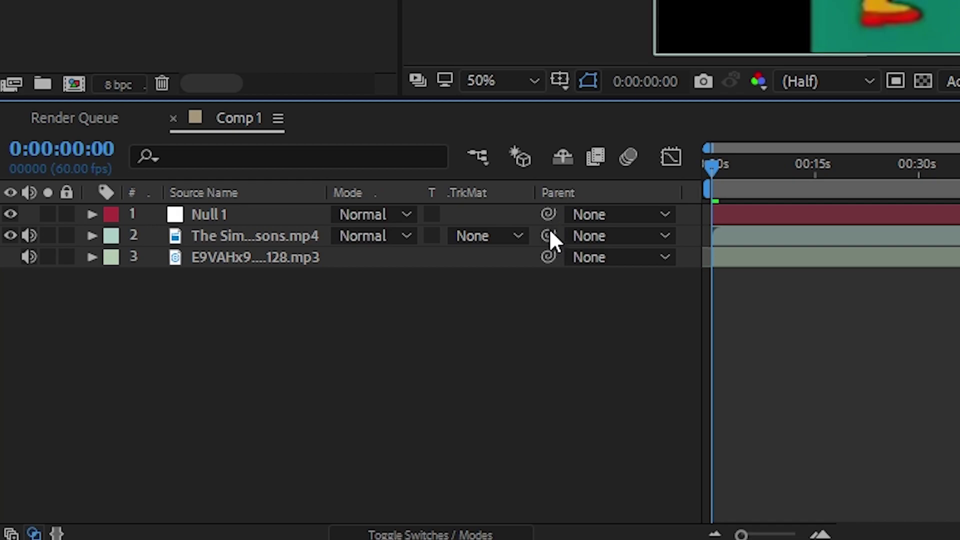
- Parent the Simpsons video layer to Null 1 and reveal Null 1's Transform properties
{"action": "left_click_drag", "start_coordinate": [548, 235], "coordinate": [218, 218]}
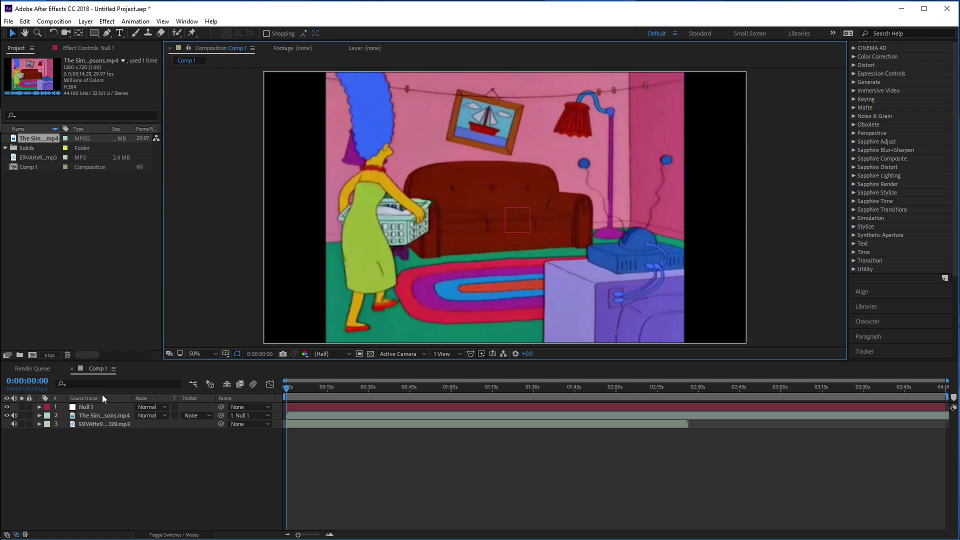
{"action": "left_click", "coordinate": [40, 407]}
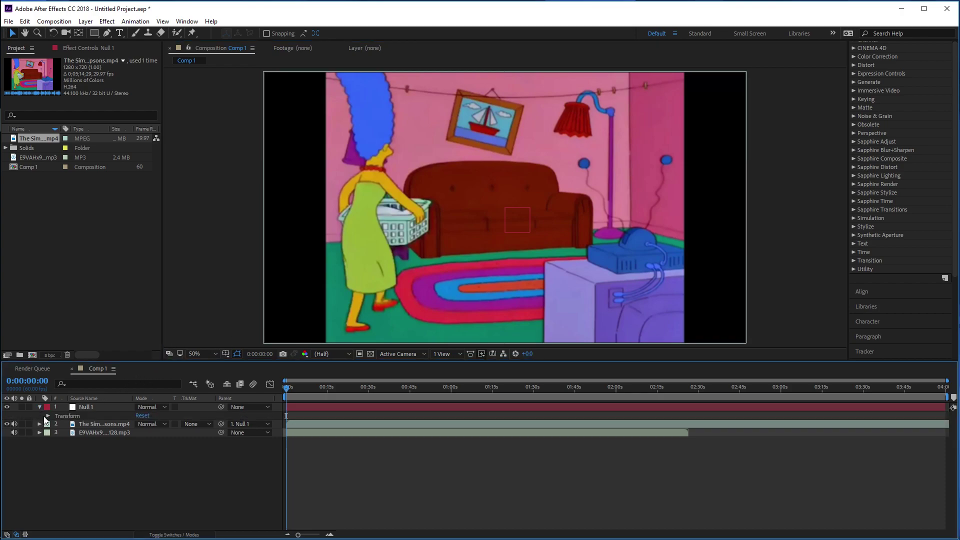
{"action": "left_click", "coordinate": [48, 417]}
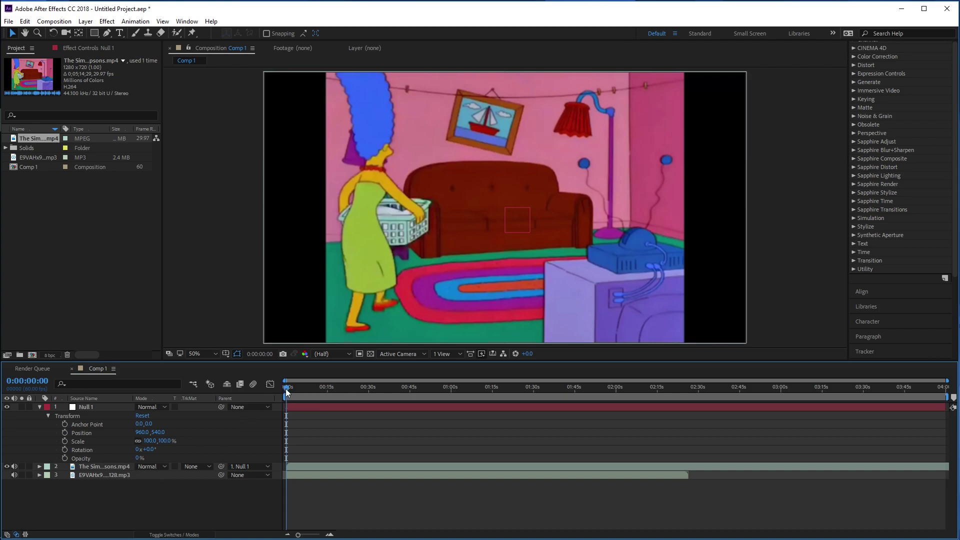
- Zoom the timeline in to the first 30 seconds, preview the composition, and return to 0:00
{"action": "mouse_move", "coordinate": [286, 388]}
{"action": "left_mouse_down"}
{"action": "mouse_move", "coordinate": [296, 389]}
{"action": "mouse_move", "coordinate": [278, 390]}
{"action": "left_mouse_up"}
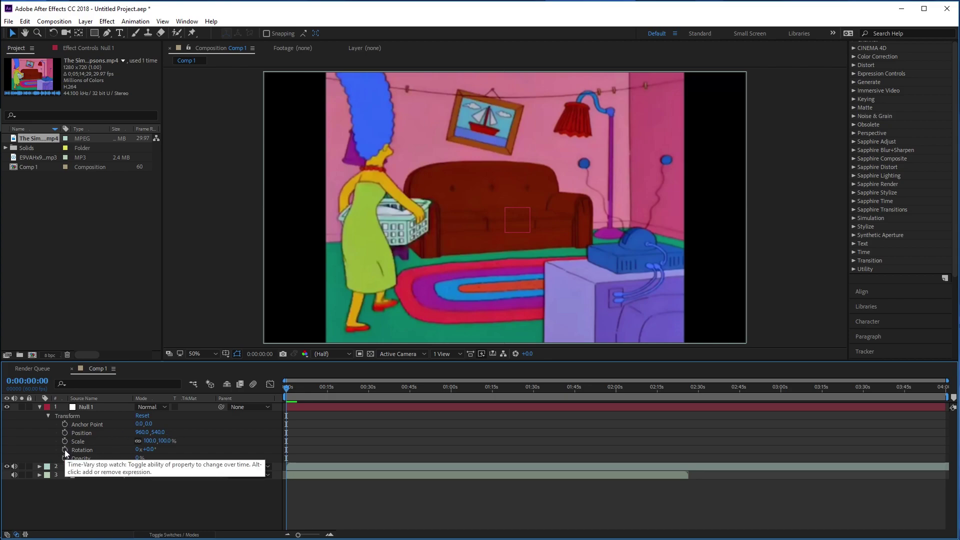
{"action": "left_click", "coordinate": [330, 534]}
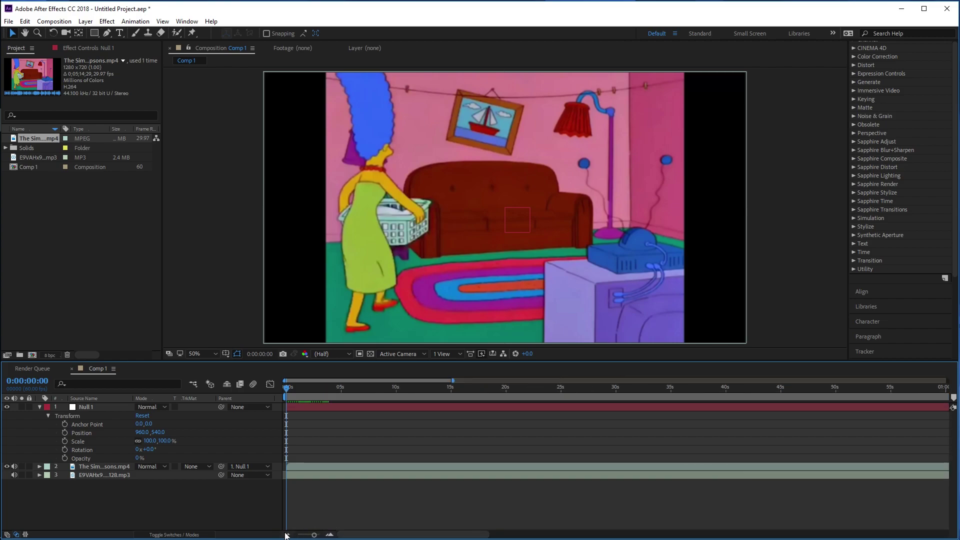
{"action": "left_click", "coordinate": [330, 534]}
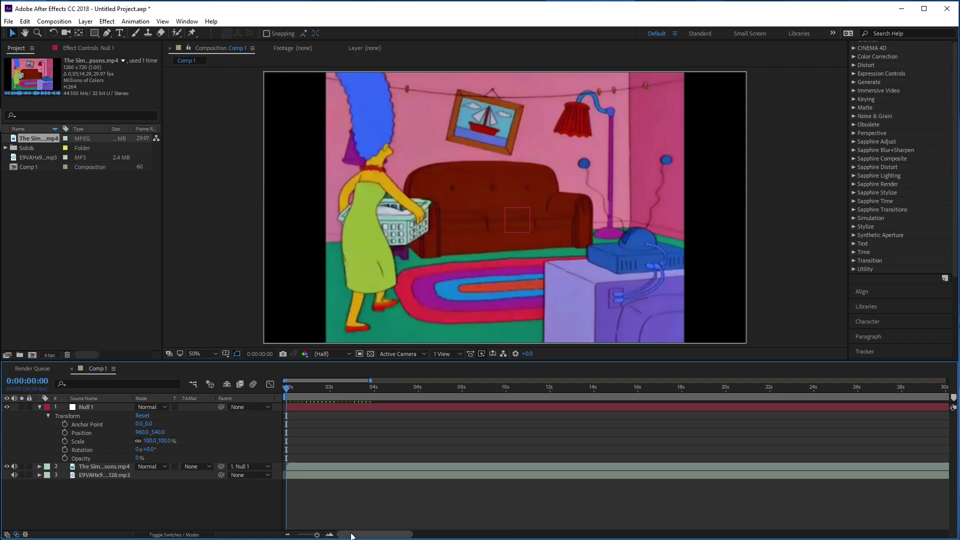
{"action": "key", "text": "space"}
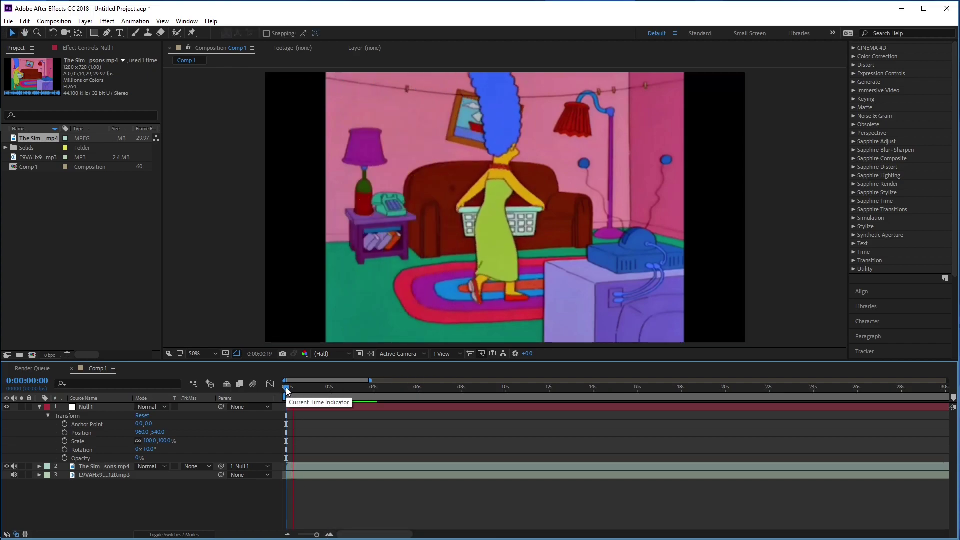
{"action": "left_click", "coordinate": [288, 389]}
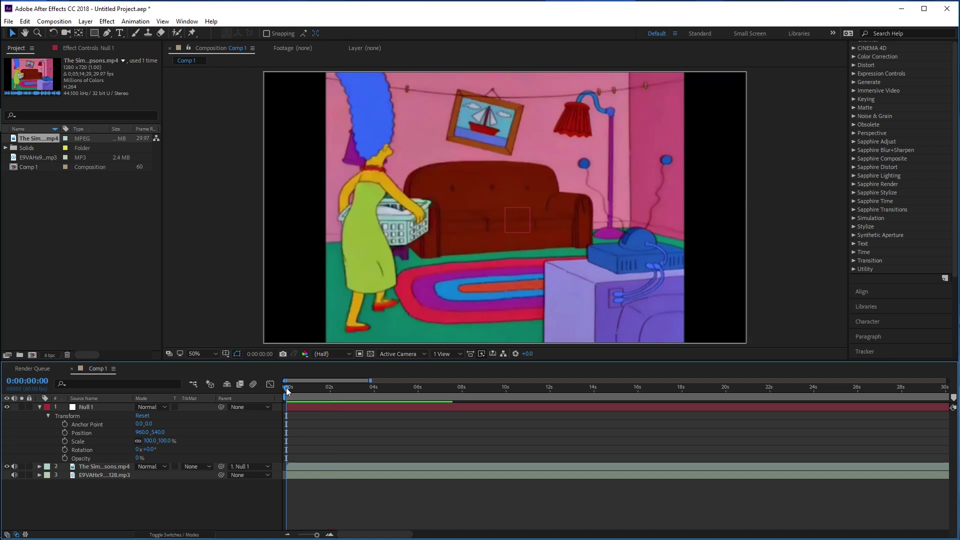
{"action": "key", "text": "space"}
{"action": "key", "text": "Home"}
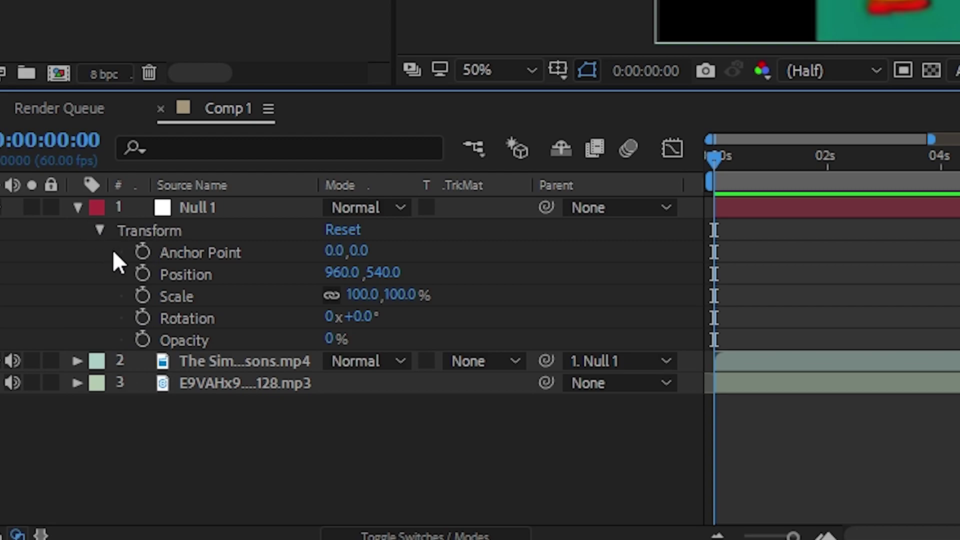
- Start Null 1's Rotation keyframes at 0:00 and set -230° around frame 40
{"action": "left_click", "coordinate": [138, 313]}
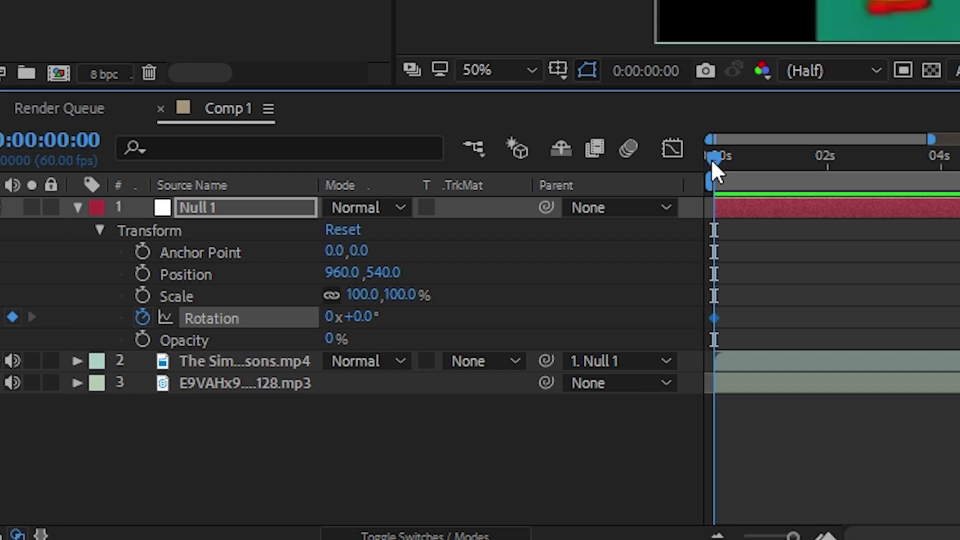
{"action": "left_click_drag", "start_coordinate": [713, 159], "coordinate": [734, 160]}
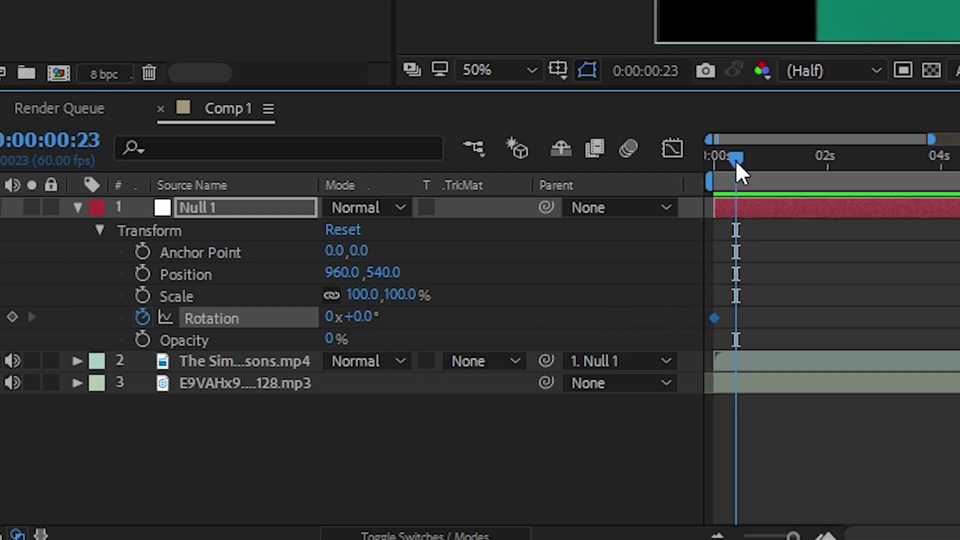
{"action": "left_click_drag", "start_coordinate": [733, 166], "coordinate": [750, 166]}
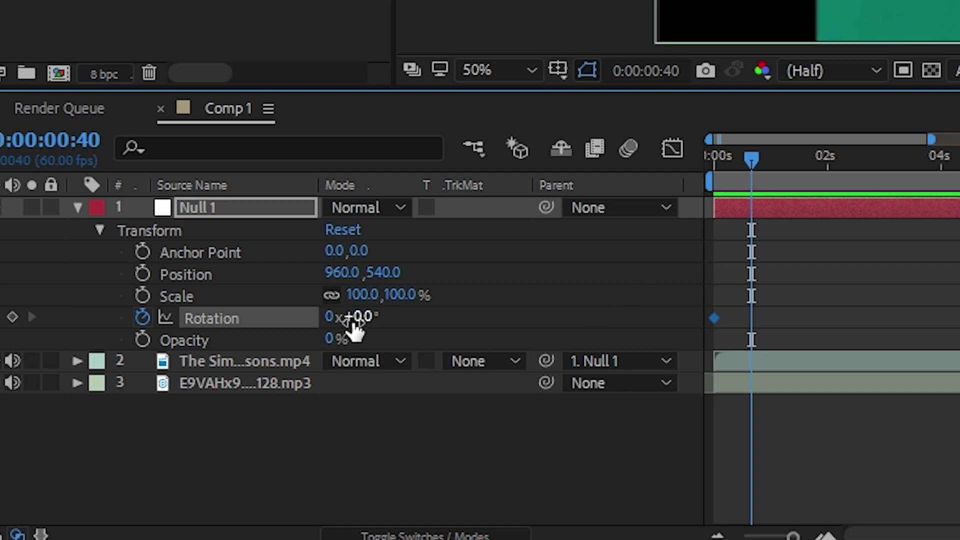
{"action": "left_click", "coordinate": [12, 319]}
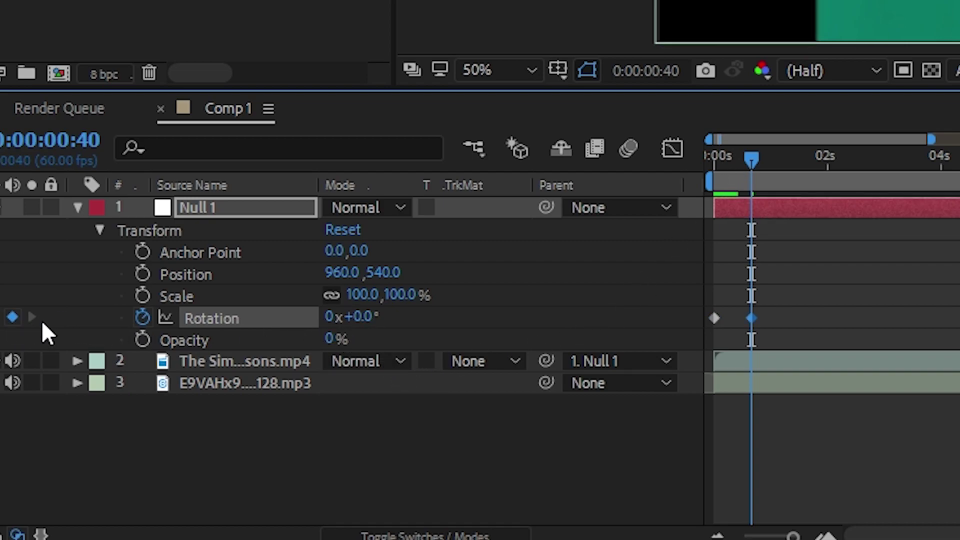
{"action": "left_click", "coordinate": [364, 318]}
{"action": "type", "text": "230"}
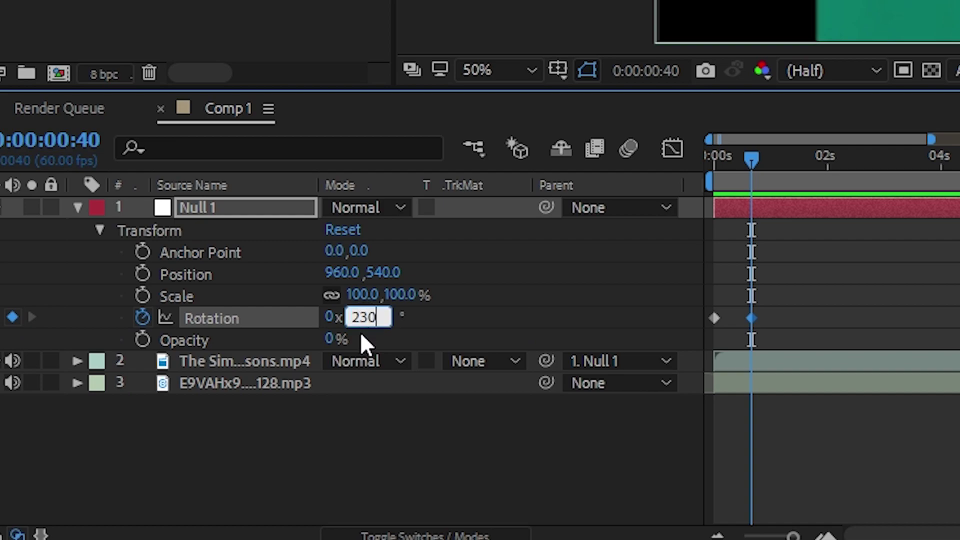
{"action": "left_click", "coordinate": [389, 449]}
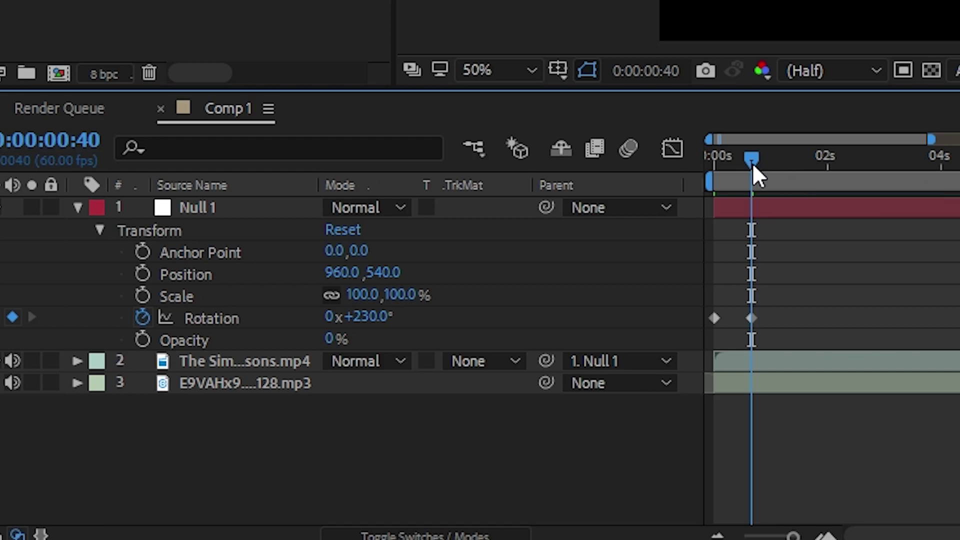
{"action": "left_click_drag", "start_coordinate": [752, 163], "coordinate": [754, 163]}
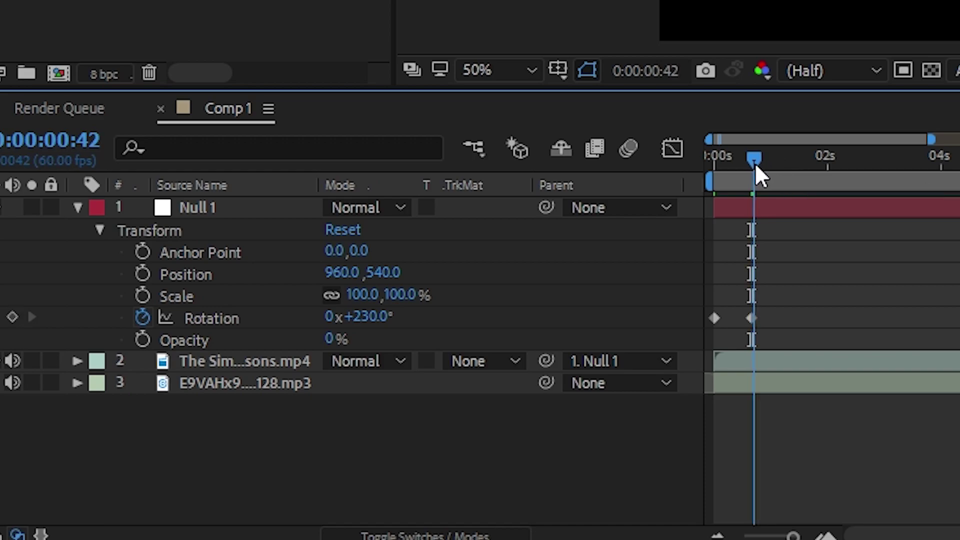
{"action": "left_click", "coordinate": [370, 320]}
{"action": "type", "text": "-"}
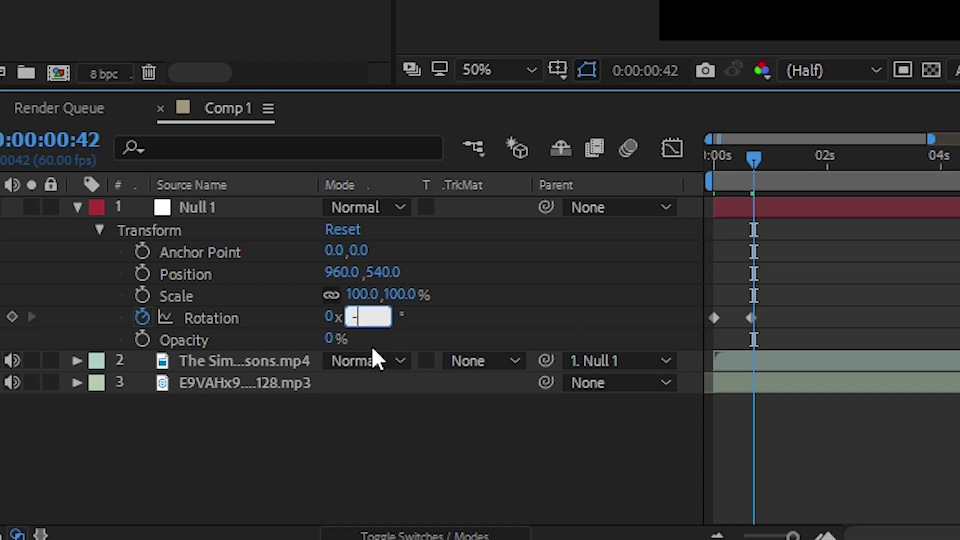
{"action": "type", "text": "230"}
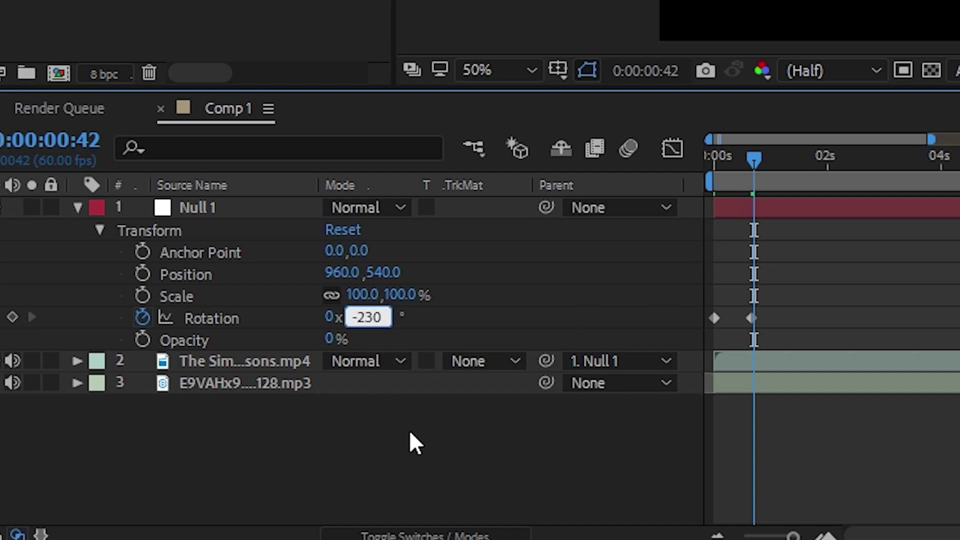
{"action": "key", "text": "Return"}
- Set the rotation back to 0° at 0:00:01:29 and preview the spin from the start
{"action": "left_click_drag", "start_coordinate": [760, 156], "coordinate": [804, 159]}
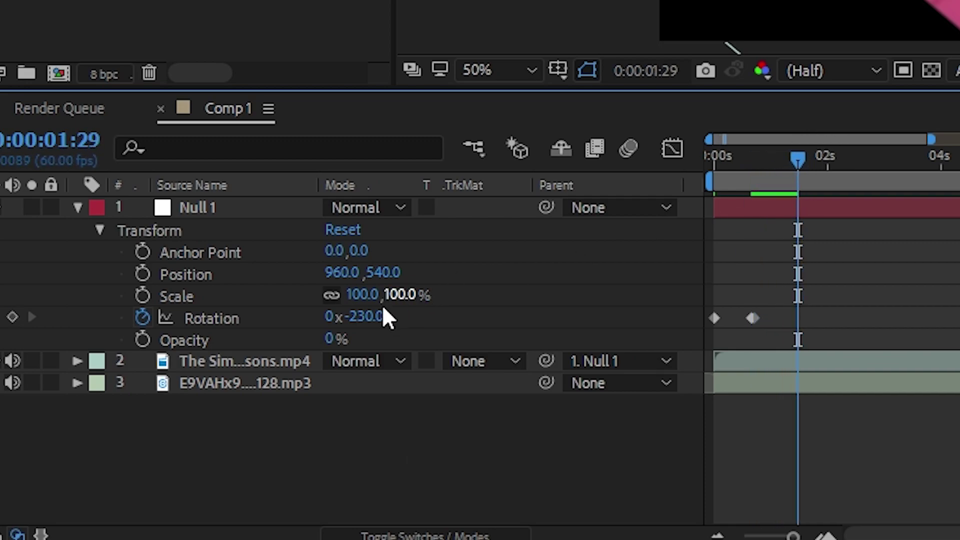
{"action": "left_click", "coordinate": [369, 316]}
{"action": "type", "text": "0"}
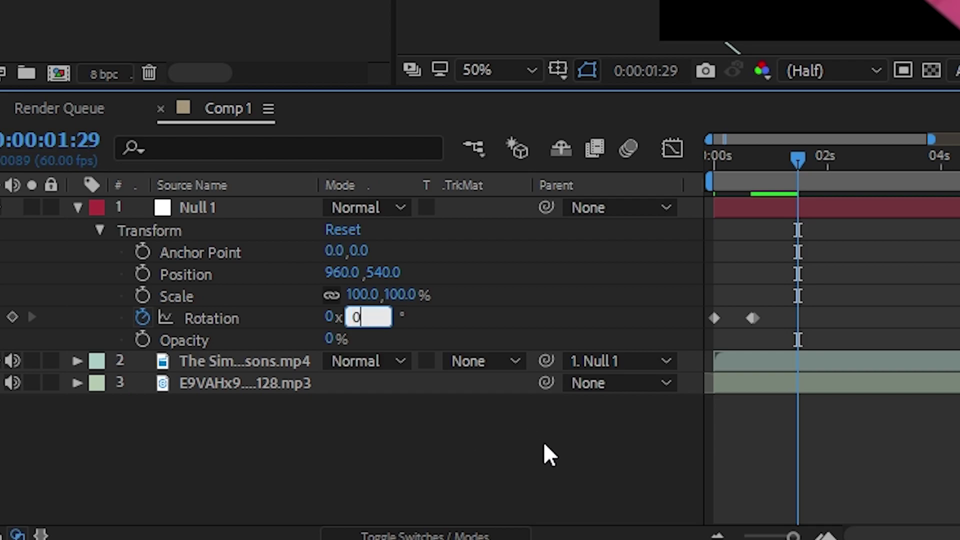
{"action": "key", "text": "Return"}
{"action": "left_click_drag", "start_coordinate": [719, 158], "coordinate": [702, 159]}
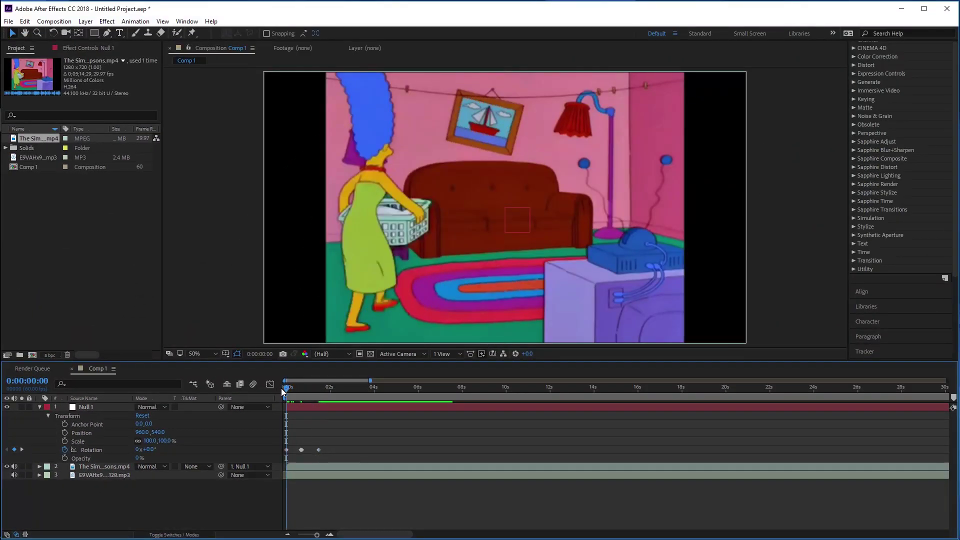
{"action": "key", "text": "space"}
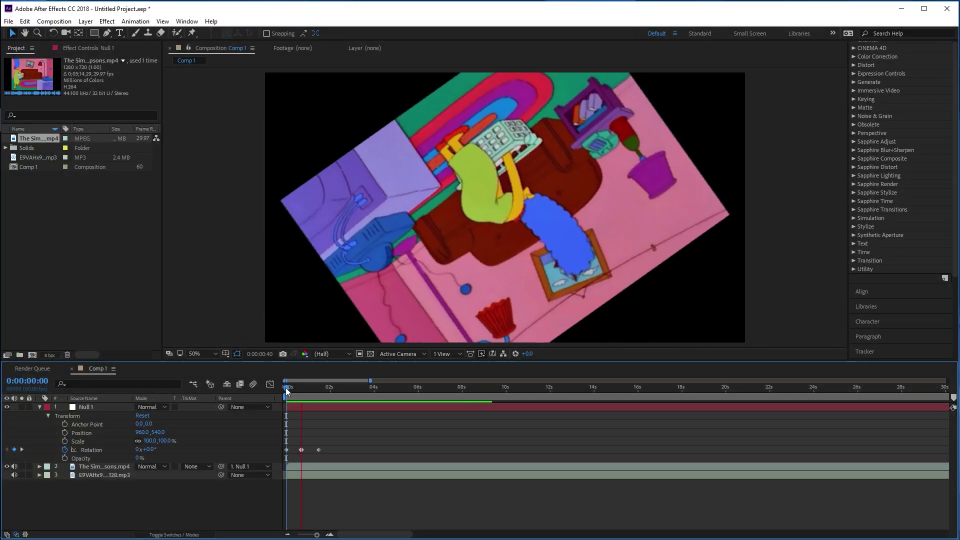
{"action": "mouse_move", "coordinate": [286, 388]}
{"action": "left_mouse_down"}
{"action": "mouse_move", "coordinate": [321, 388]}
{"action": "mouse_move", "coordinate": [281, 391]}
{"action": "left_mouse_up"}
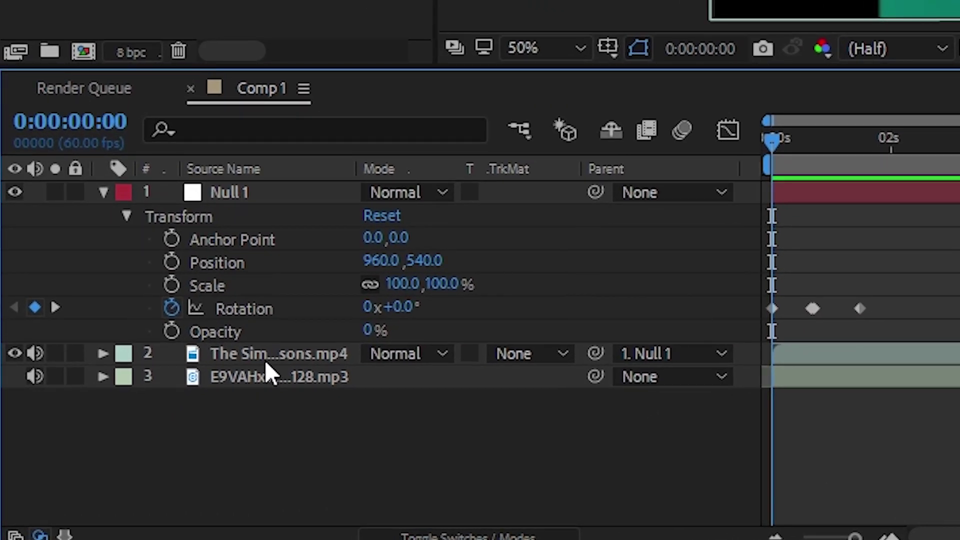
- Turn on motion blur for the Simpsons footage layer and the whole composition
{"action": "left_click", "coordinate": [213, 399]}
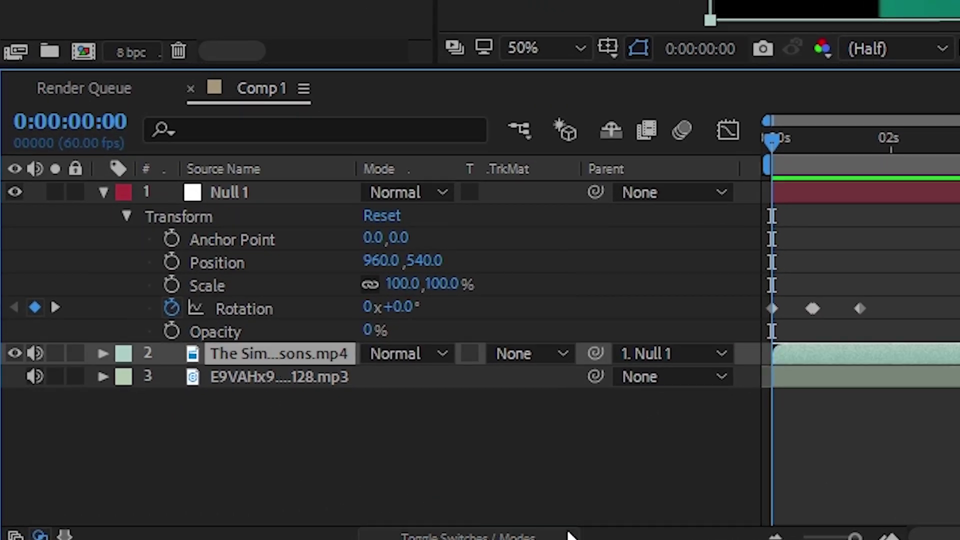
{"action": "left_click", "coordinate": [450, 534]}
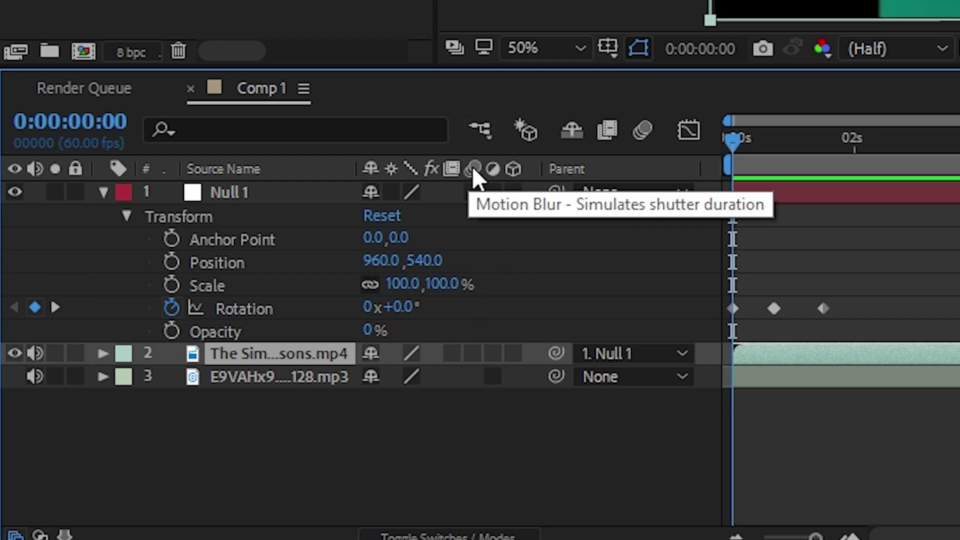
{"action": "left_click", "coordinate": [473, 353]}
{"action": "left_click", "coordinate": [639, 129]}
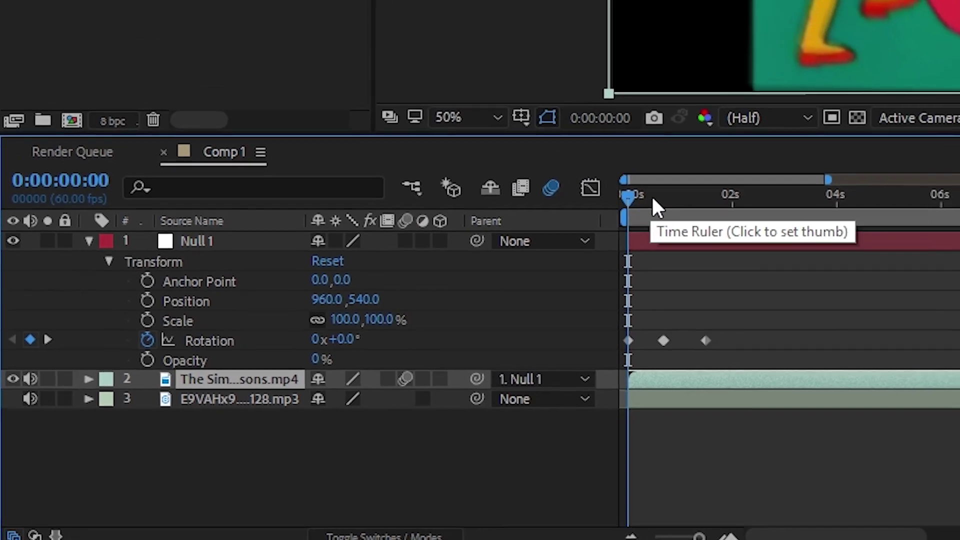
{"action": "left_click", "coordinate": [792, 139]}
- Preview the motion-blurred spin from the start, stopping at frame 39
{"action": "mouse_move", "coordinate": [574, 254]}
{"action": "left_mouse_down"}
{"action": "mouse_move", "coordinate": [606, 255]}
{"action": "mouse_move", "coordinate": [573, 259]}
{"action": "left_mouse_up"}
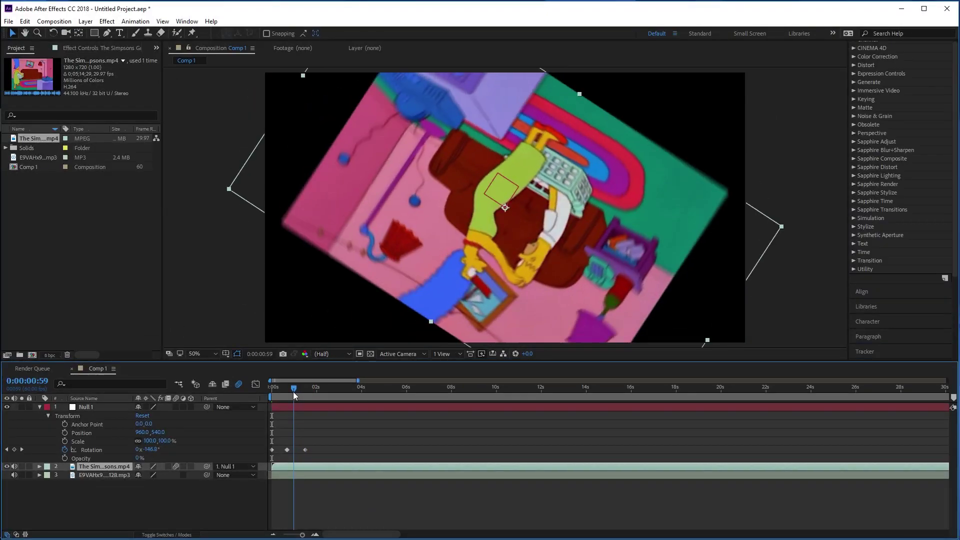
{"action": "left_click_drag", "start_coordinate": [293, 392], "coordinate": [270, 386]}
{"action": "key", "text": "space"}
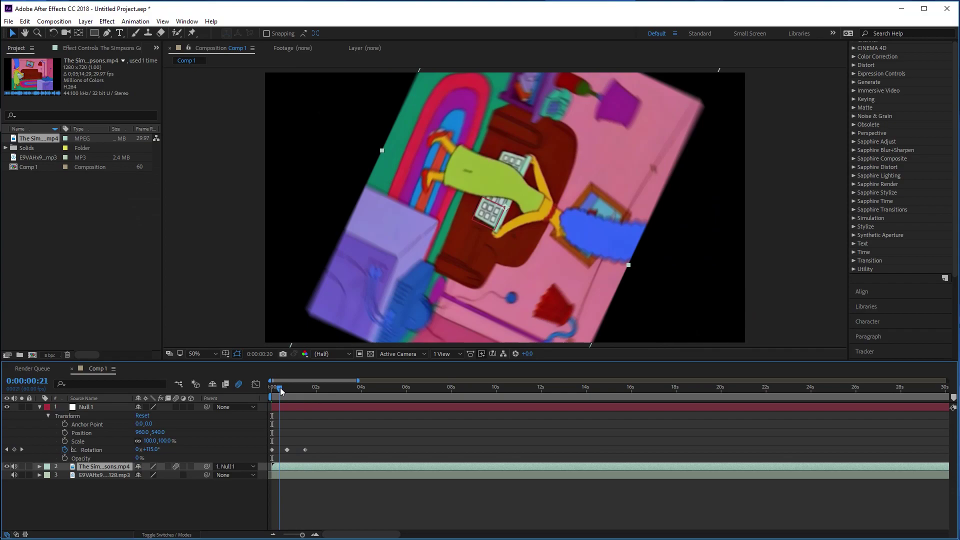
{"action": "left_click", "coordinate": [285, 388]}
- Move the middle Rotation keyframe one frame later
{"action": "left_click", "coordinate": [315, 534]}
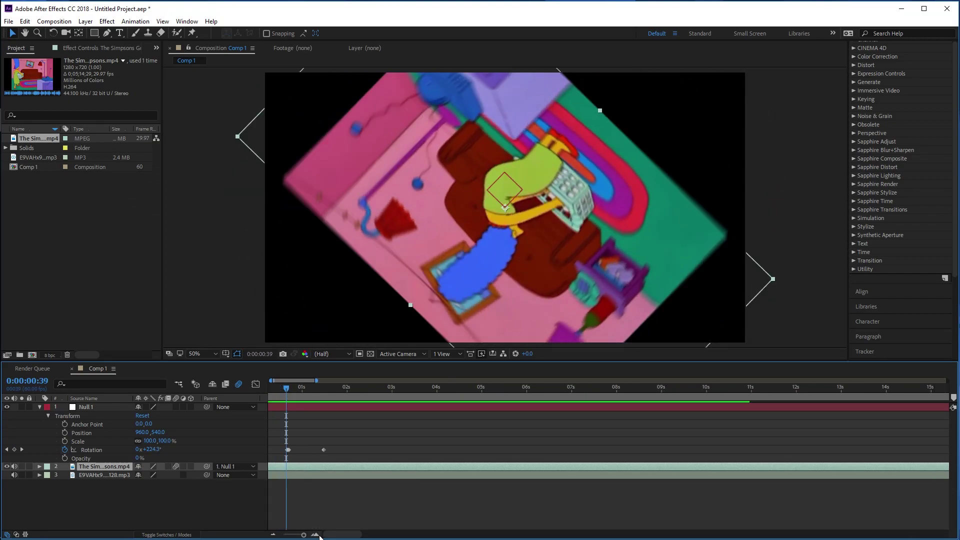
{"action": "left_click_drag", "start_coordinate": [293, 449], "coordinate": [297, 449]}
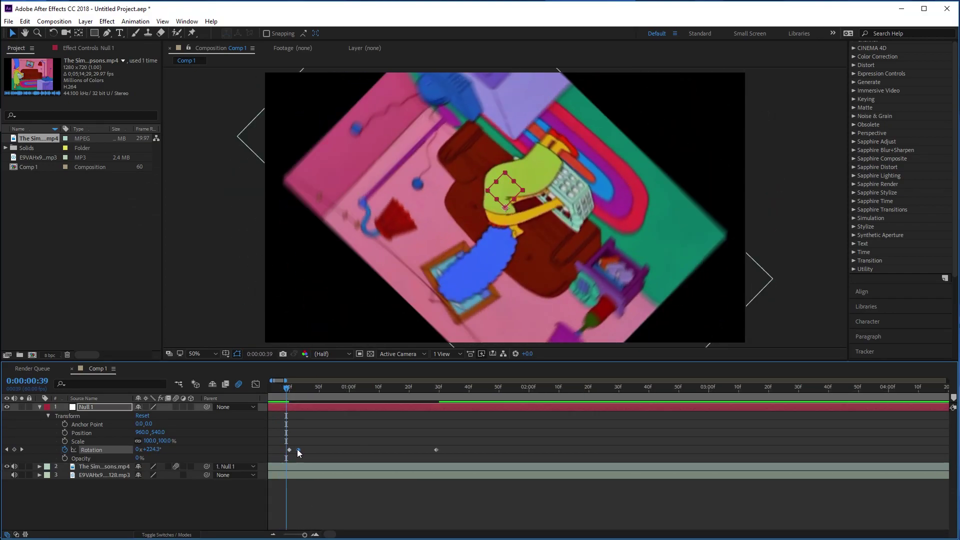
{"action": "left_click", "coordinate": [273, 534]}
{"action": "left_click", "coordinate": [273, 534]}
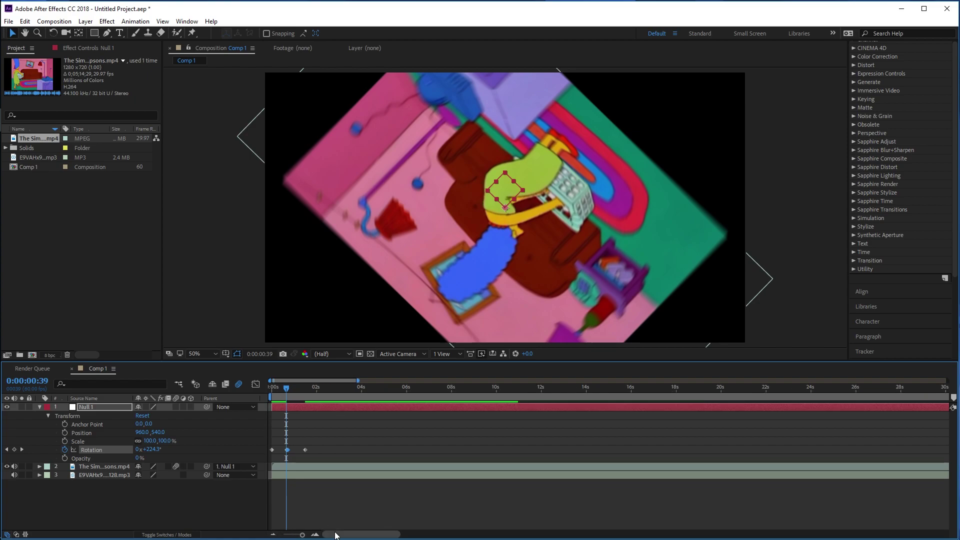
- Marquee-select Null 1's three Rotation keyframes and apply Easy Ease with F9
{"action": "left_click_drag", "start_coordinate": [316, 447], "coordinate": [271, 457]}
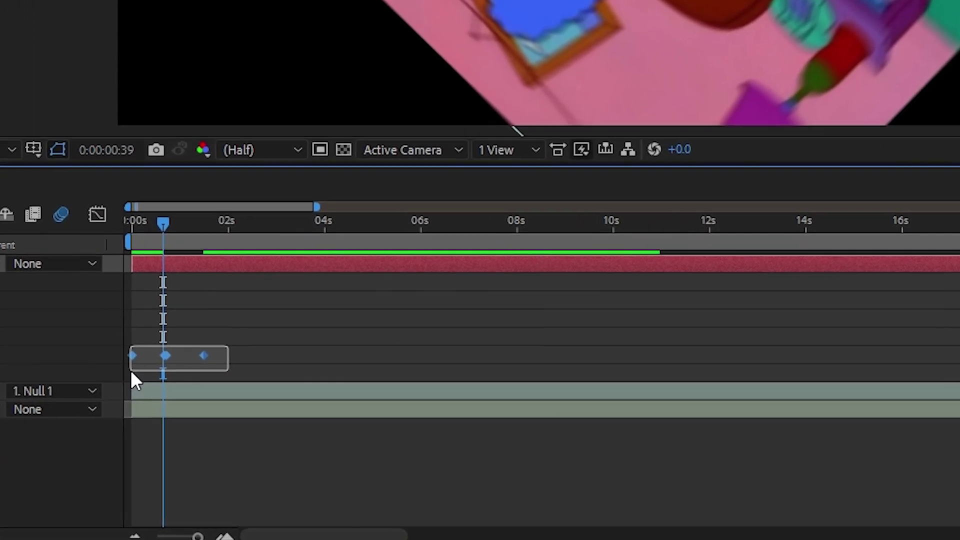
{"action": "left_click_drag", "start_coordinate": [131, 373], "coordinate": [131, 373]}
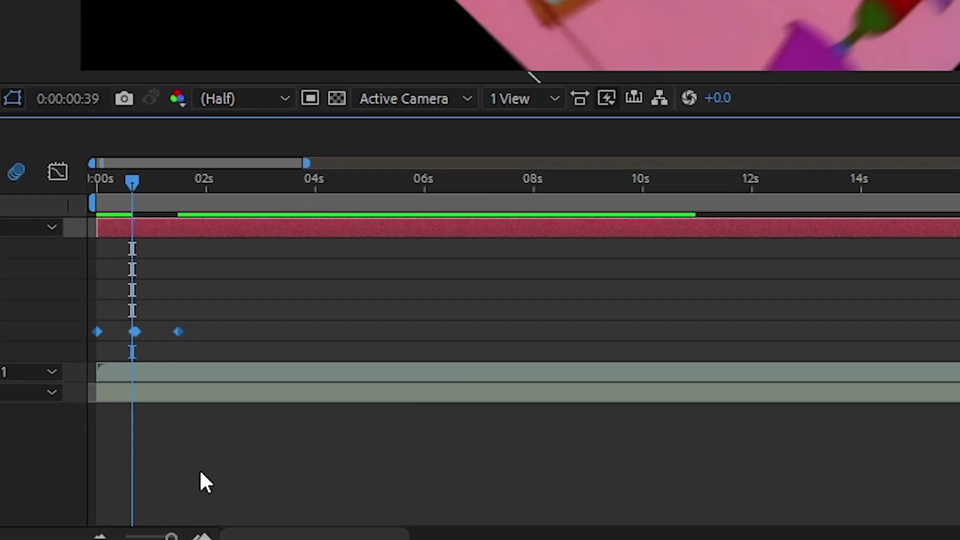
{"action": "left_click", "coordinate": [193, 335]}
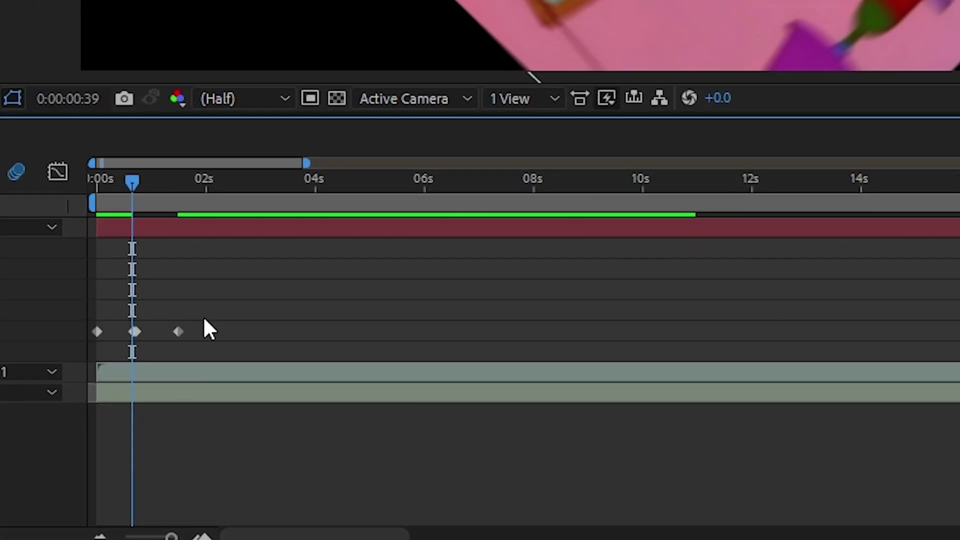
{"action": "left_click_drag", "start_coordinate": [209, 310], "coordinate": [93, 348]}
{"action": "key", "text": "F9"}
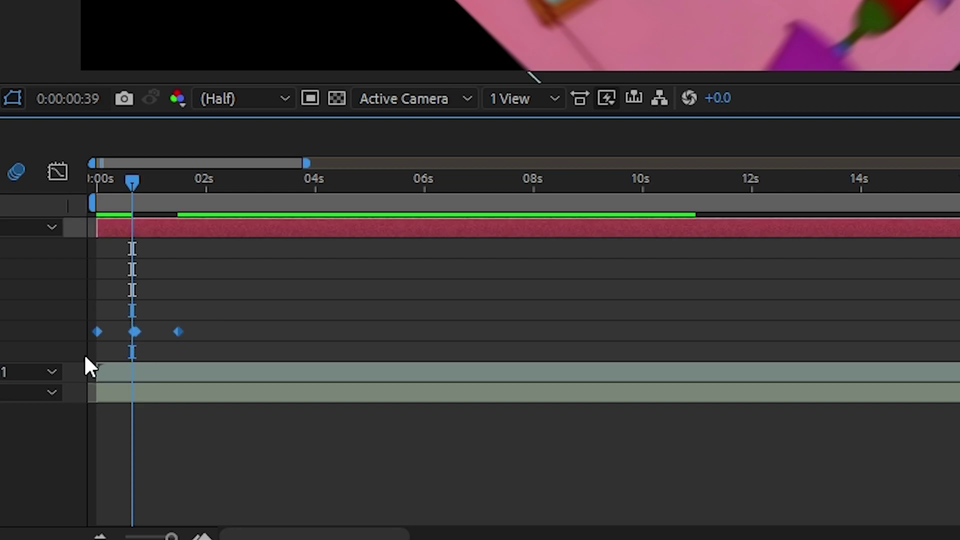
{"action": "left_click", "coordinate": [60, 175]}
{"action": "left_click", "coordinate": [59, 176]}
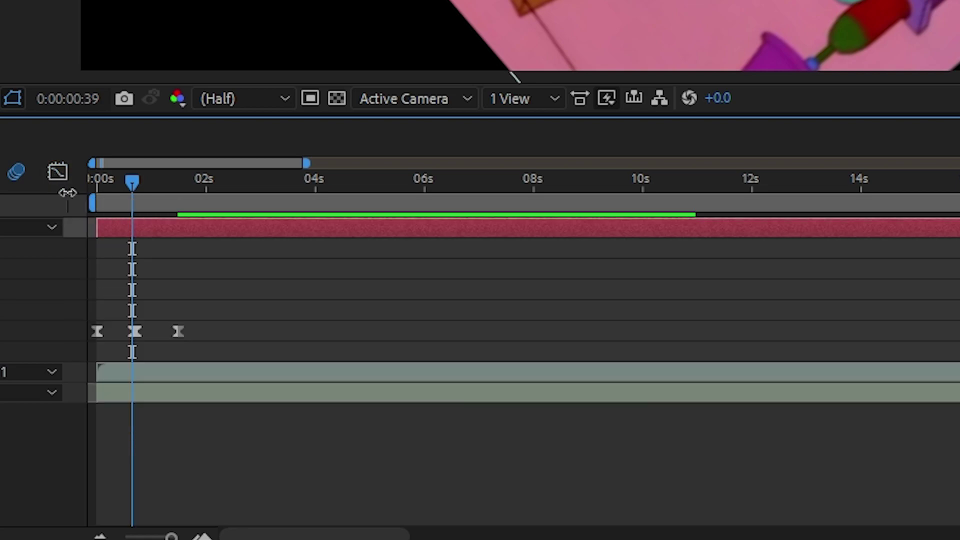
{"action": "left_click_drag", "start_coordinate": [198, 325], "coordinate": [82, 341]}
- In the Graph Editor, stretch the first Rotation keyframe's ease-out much longer and preview
{"action": "left_click", "coordinate": [62, 176]}
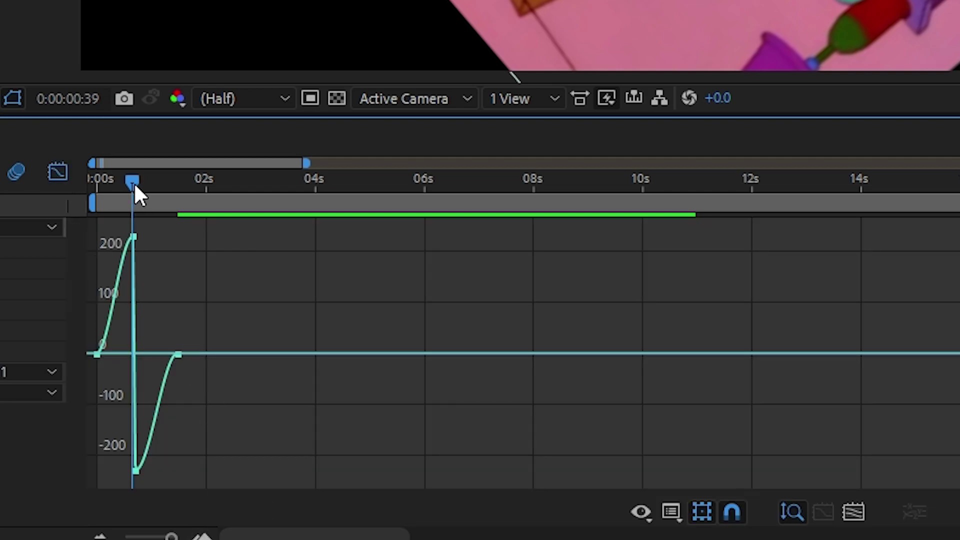
{"action": "left_click_drag", "start_coordinate": [133, 183], "coordinate": [100, 189]}
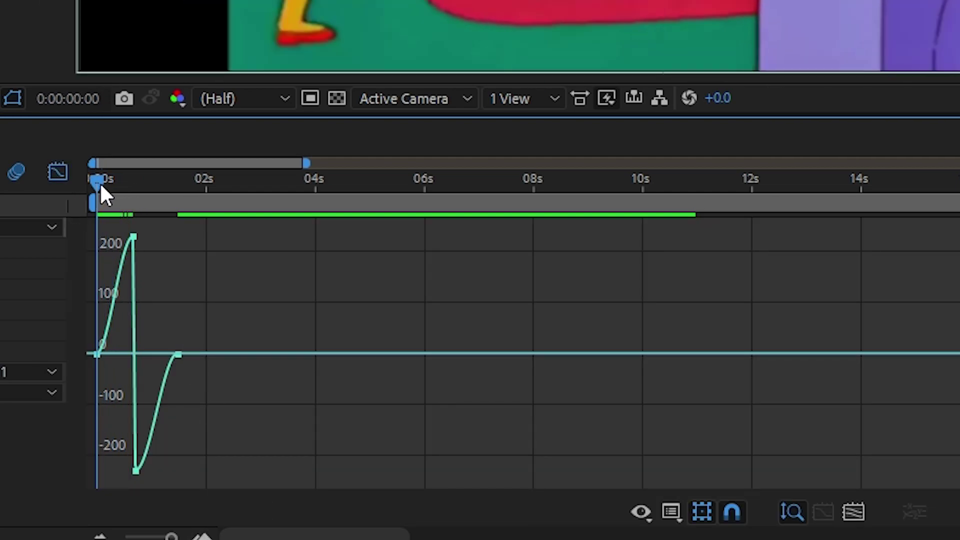
{"action": "left_click", "coordinate": [199, 535]}
{"action": "left_click", "coordinate": [199, 536]}
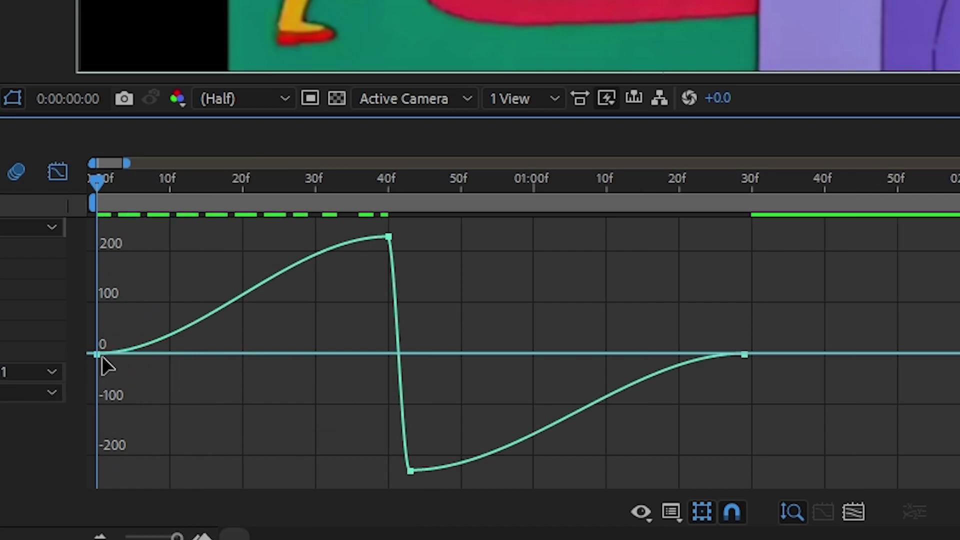
{"action": "mouse_move", "coordinate": [96, 355]}
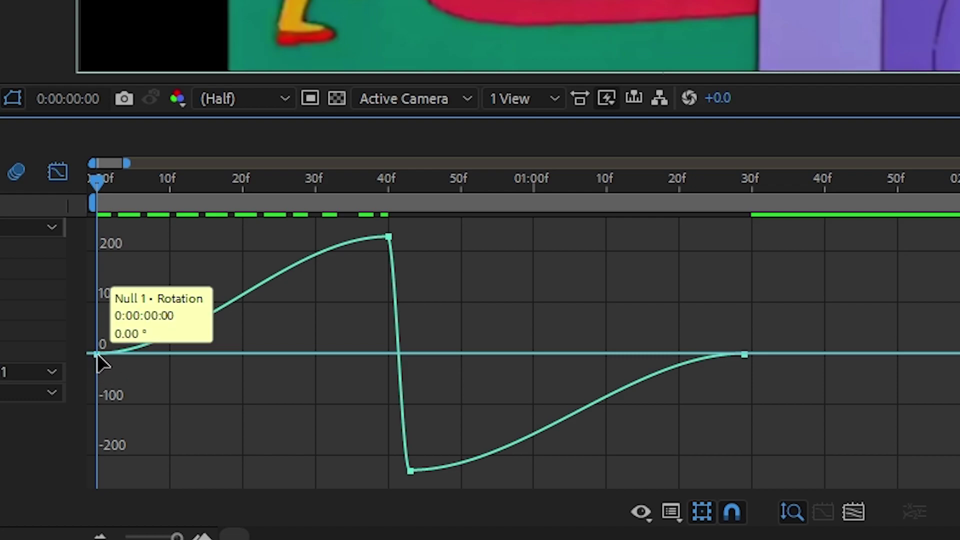
{"action": "left_click", "coordinate": [96, 354]}
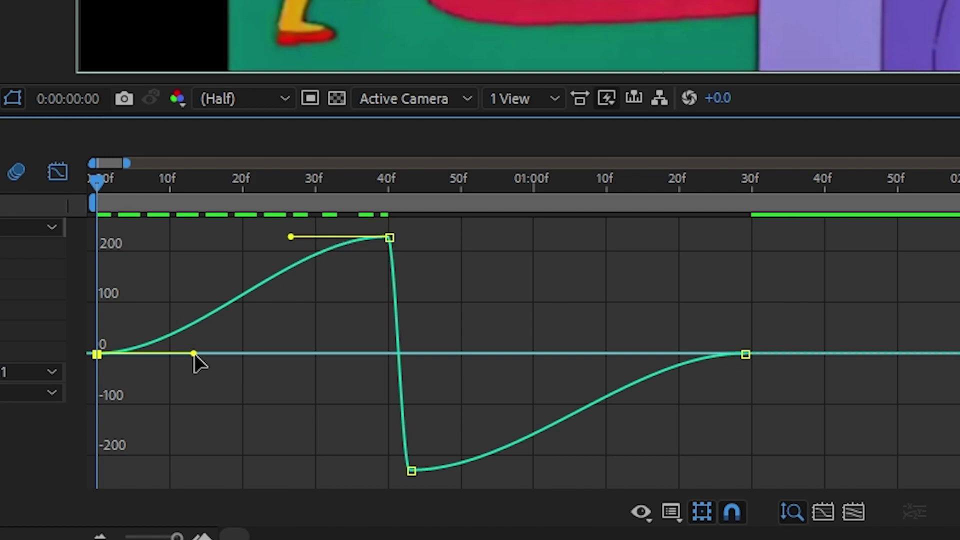
{"action": "left_click_drag", "start_coordinate": [194, 354], "coordinate": [402, 359]}
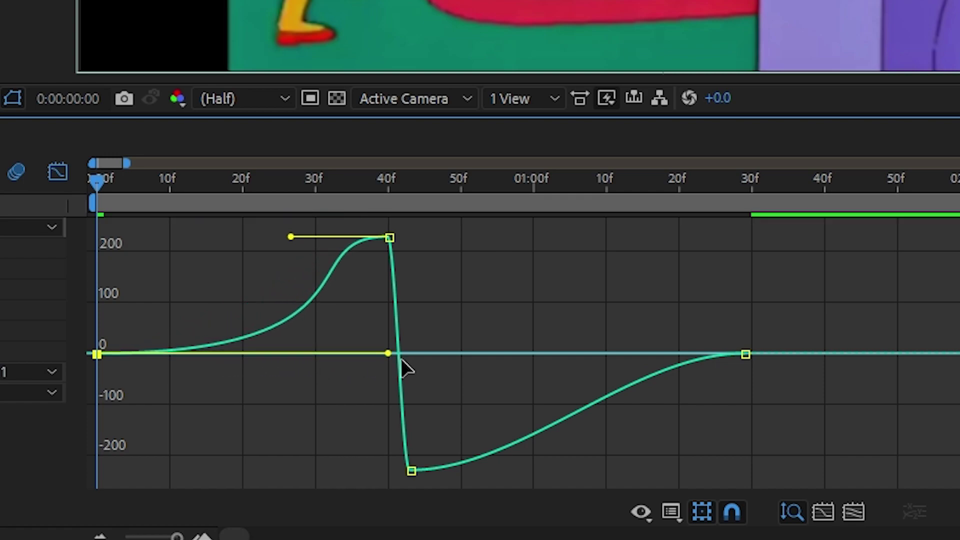
{"action": "left_click_drag", "start_coordinate": [140, 185], "coordinate": [410, 352]}
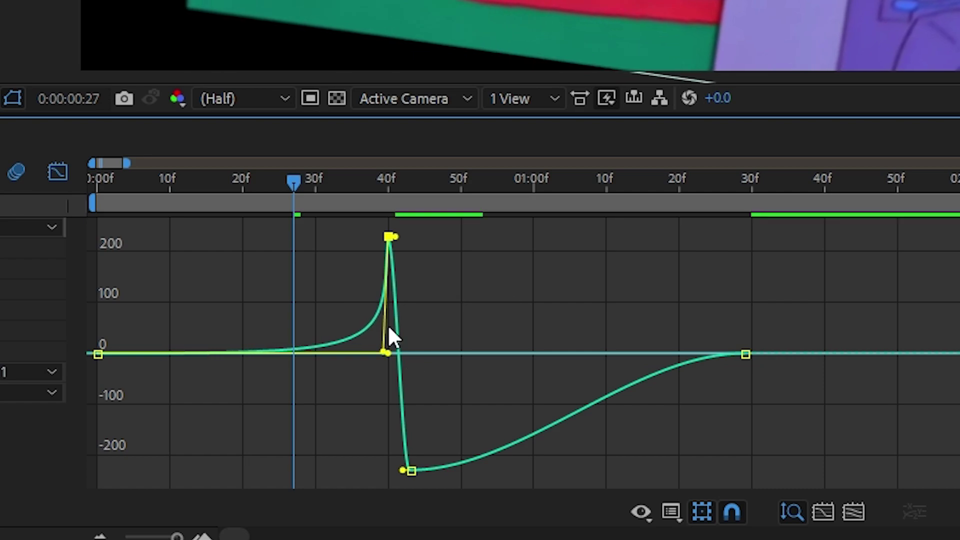
{"action": "left_click_drag", "start_coordinate": [294, 184], "coordinate": [99, 181]}
{"action": "key", "text": "space"}
{"action": "key", "text": "space"}
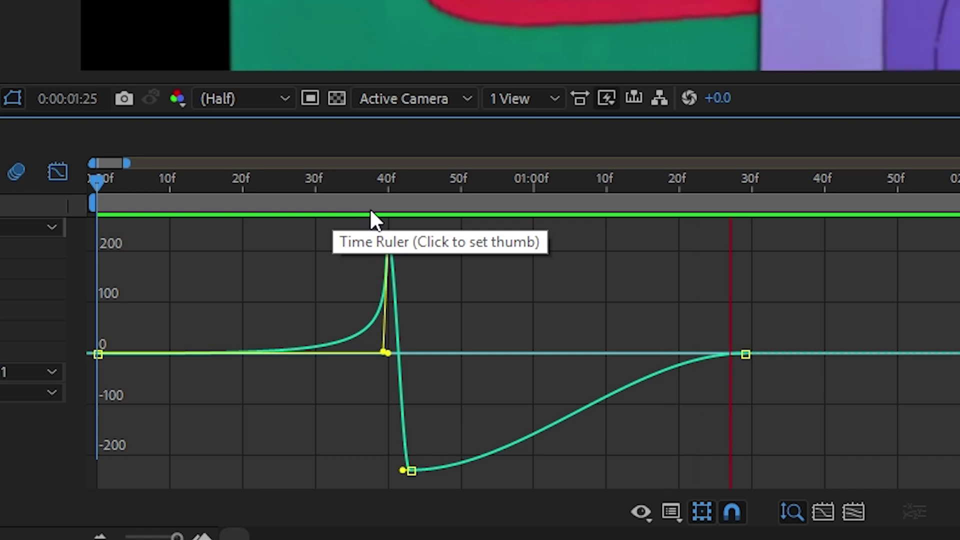
- Reshape the bottom keyframe's handle and shorten the last keyframe's incoming ease, then preview
{"action": "left_click_drag", "start_coordinate": [436, 188], "coordinate": [402, 206]}
{"action": "left_click", "coordinate": [466, 247]}
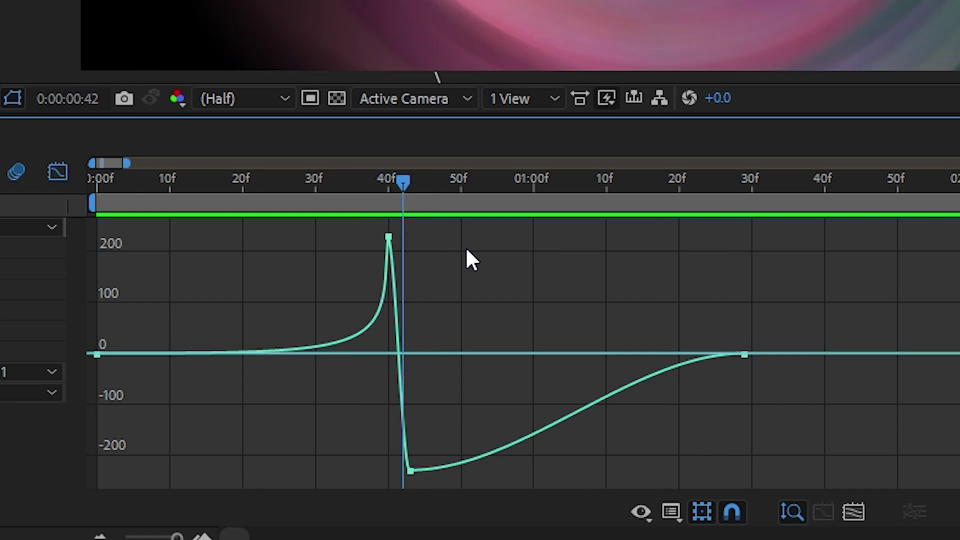
{"action": "left_click", "coordinate": [410, 471]}
{"action": "left_click_drag", "start_coordinate": [519, 470], "coordinate": [410, 358]}
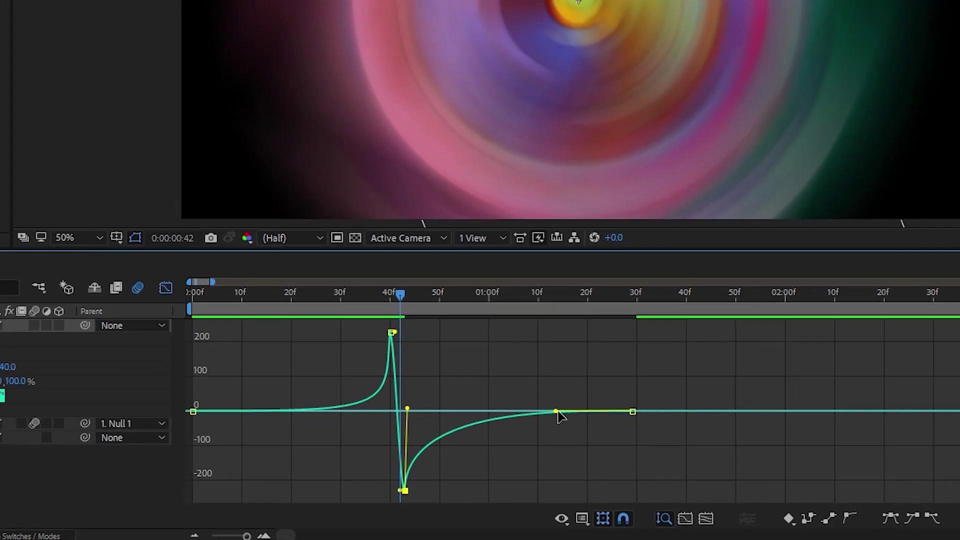
{"action": "left_click_drag", "start_coordinate": [602, 375], "coordinate": [556, 377]}
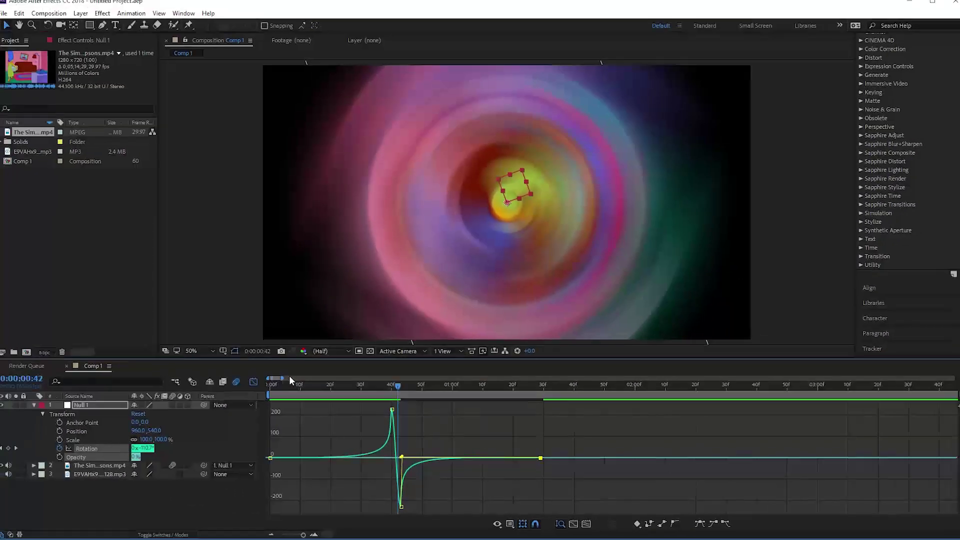
{"action": "left_click", "coordinate": [225, 320]}
{"action": "left_click", "coordinate": [272, 391]}
{"action": "key", "text": "space"}
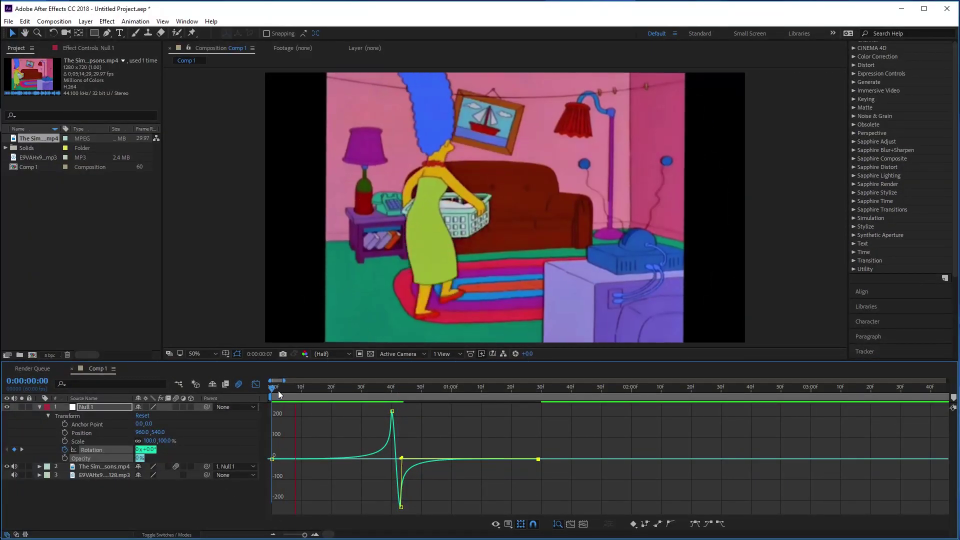
{"action": "key", "text": "space"}
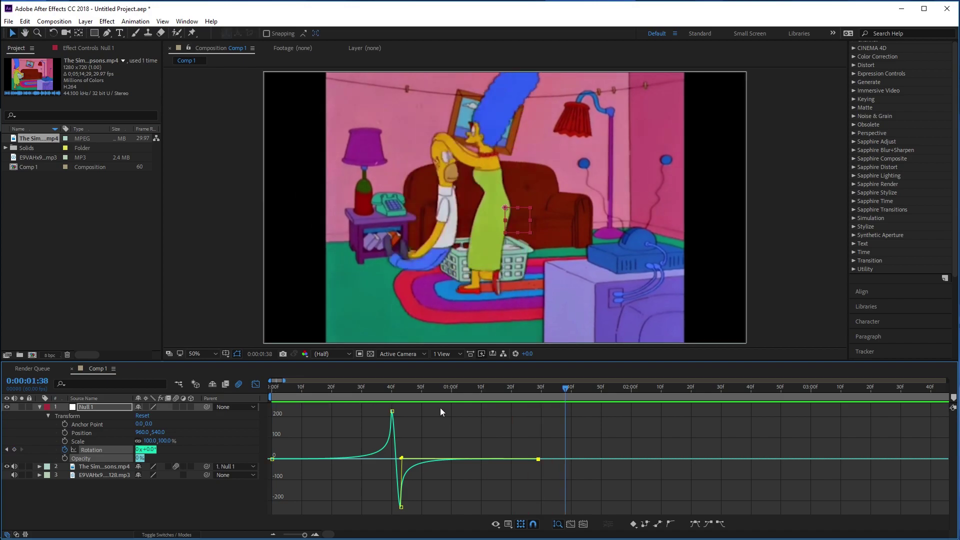
{"action": "left_click_drag", "start_coordinate": [451, 391], "coordinate": [281, 430]}
{"action": "key", "text": "space"}
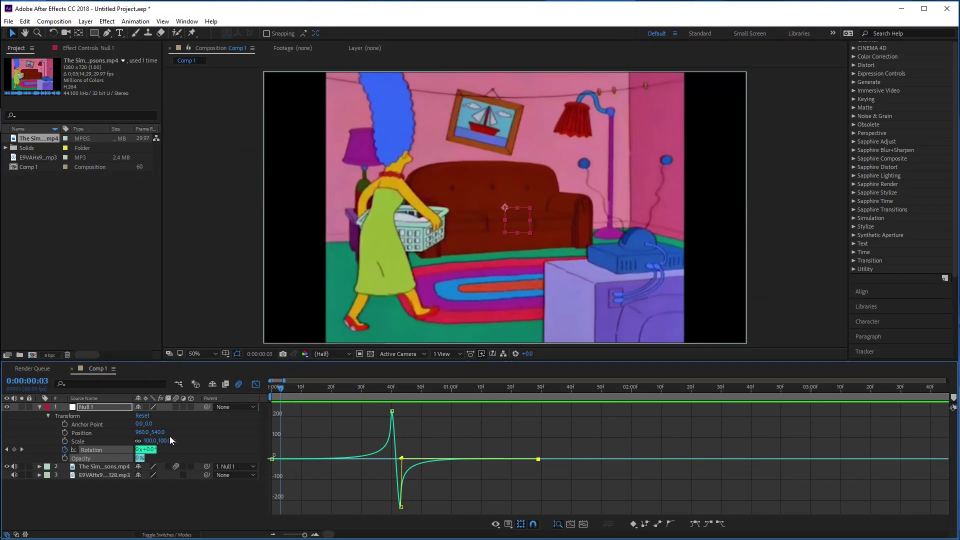
{"action": "left_click", "coordinate": [256, 384]}
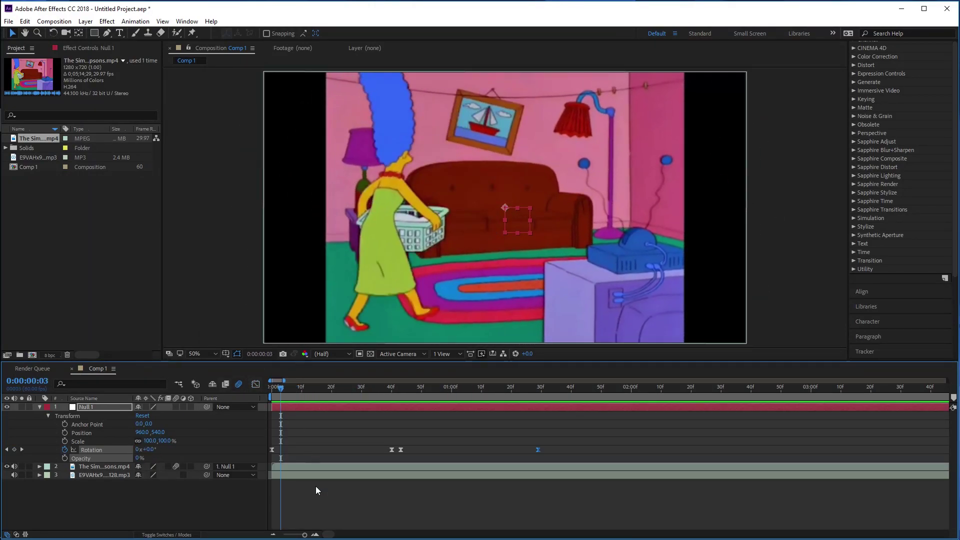
- Shift Null 1's Rotation keyframes later in time and preview the spin
{"action": "left_click", "coordinate": [274, 535]}
{"action": "left_click_drag", "start_coordinate": [361, 442], "coordinate": [270, 457]}
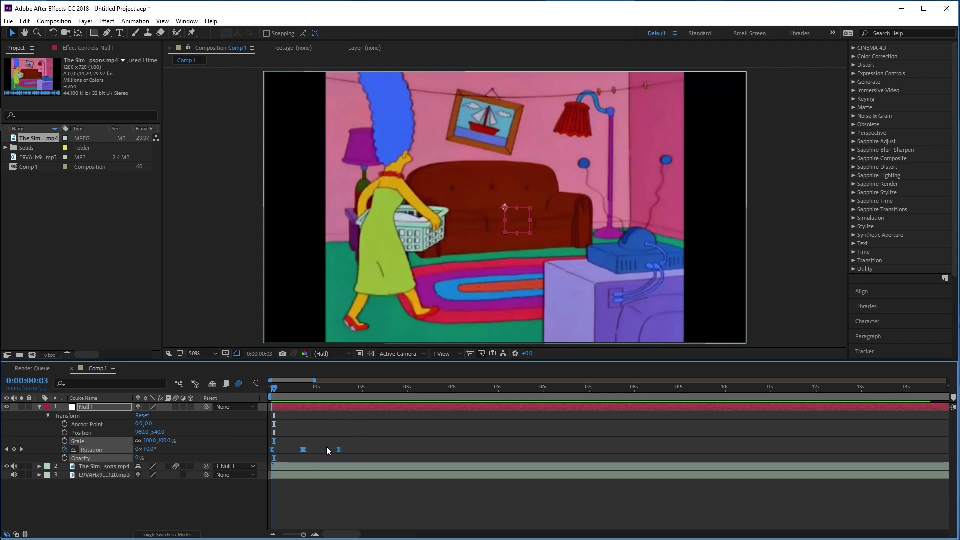
{"action": "key", "text": "space"}
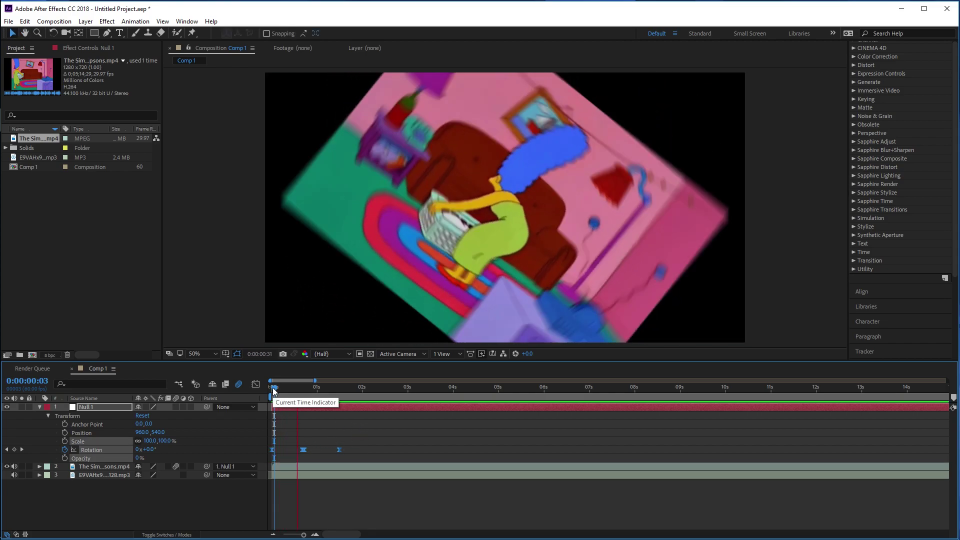
{"action": "key", "text": "space"}
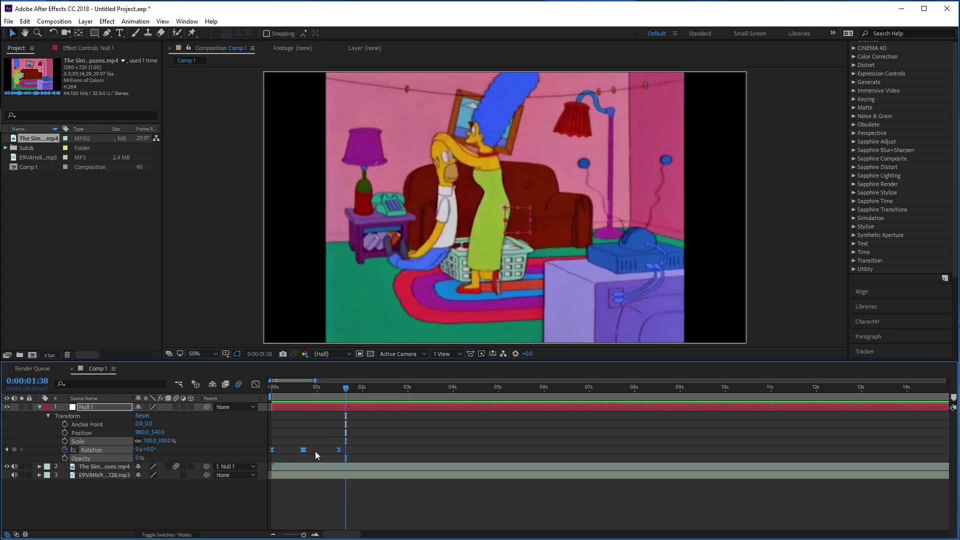
{"action": "left_click_drag", "start_coordinate": [303, 451], "coordinate": [335, 450]}
{"action": "left_click_drag", "start_coordinate": [317, 389], "coordinate": [273, 392]}
{"action": "key", "text": "space"}
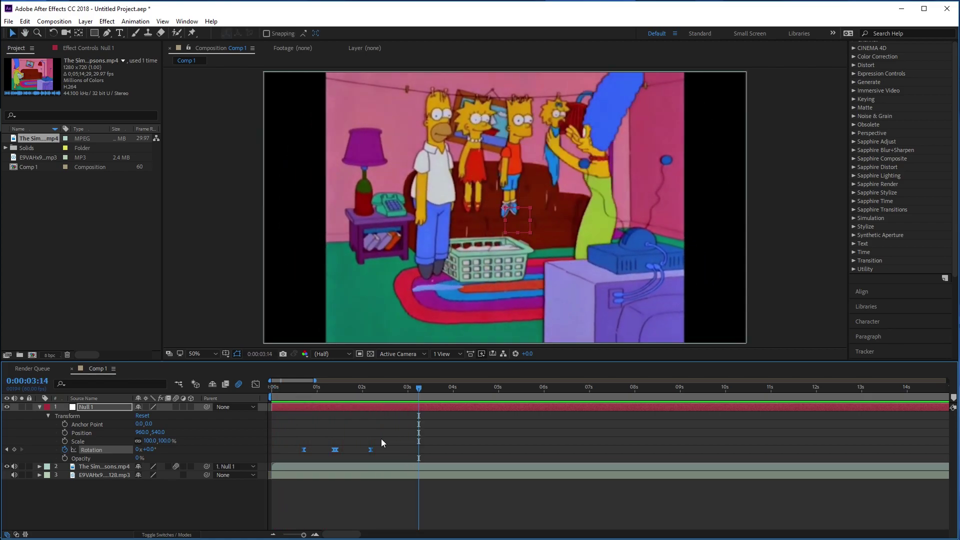
{"action": "left_click", "coordinate": [381, 437]}
- Nudge the Rotation keyframes slightly earlier and preview from just before the spin
{"action": "left_click_drag", "start_coordinate": [336, 389], "coordinate": [343, 398]}
{"action": "left_click_drag", "start_coordinate": [370, 446], "coordinate": [330, 446]}
{"action": "left_click", "coordinate": [288, 389]}
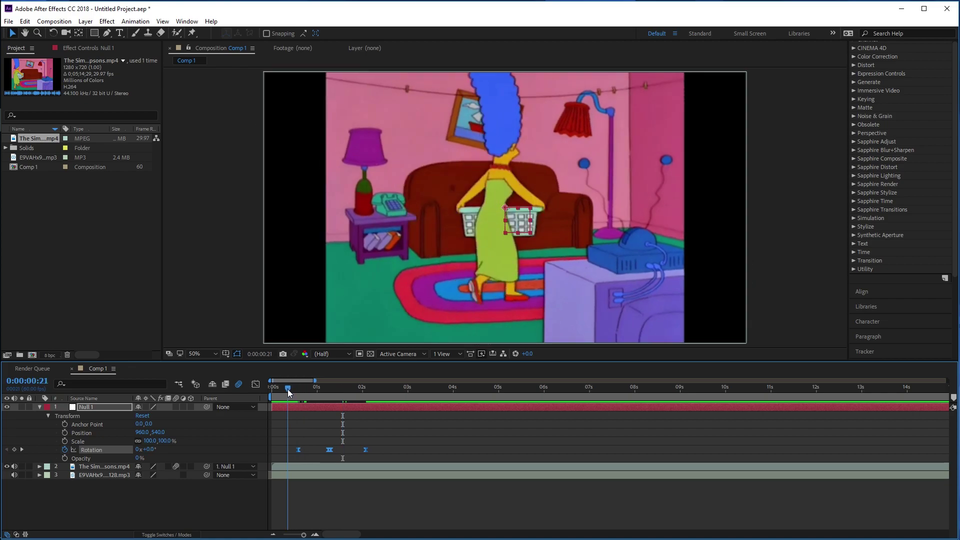
{"action": "key", "text": "space"}
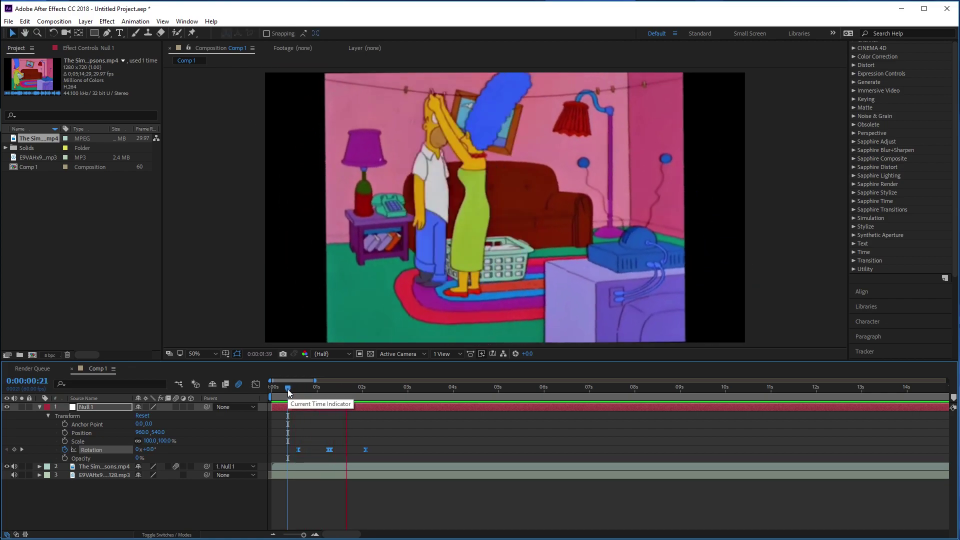
{"action": "left_click", "coordinate": [389, 401]}
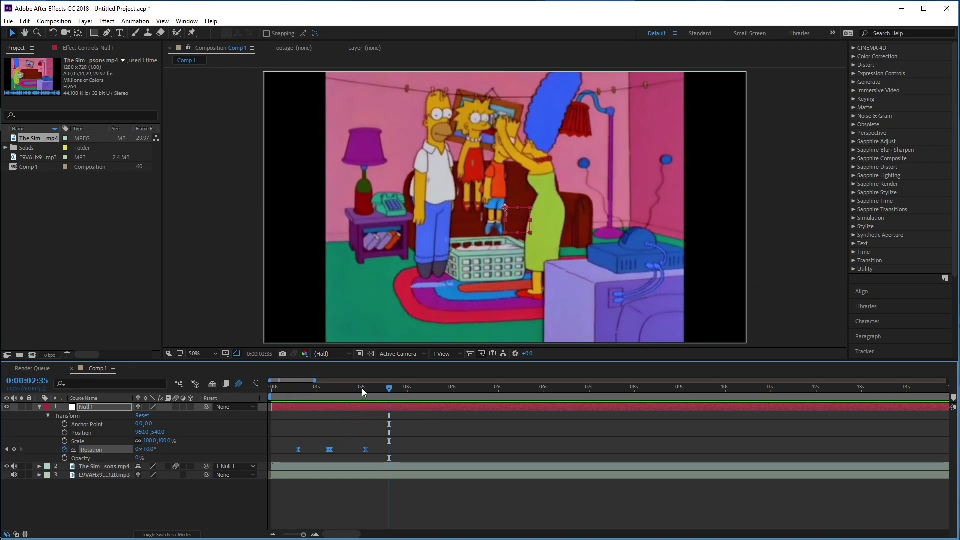
{"action": "left_click_drag", "start_coordinate": [362, 388], "coordinate": [256, 406]}
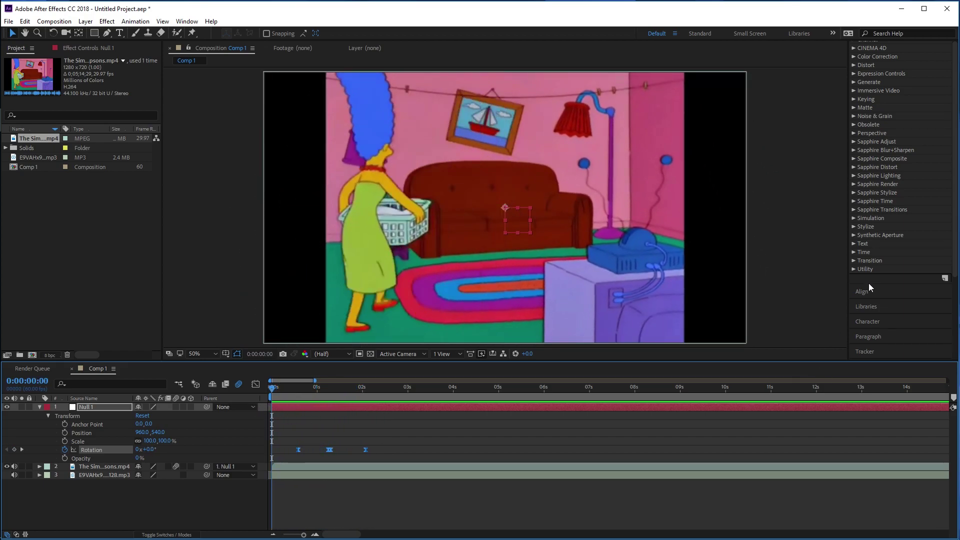
- Search Effects & Presets for 'motion tile' and apply Stylize > Motion Tile to the footage
{"action": "scroll", "coordinate": [875, 265], "scroll_direction": "up", "scroll_amount": 4}
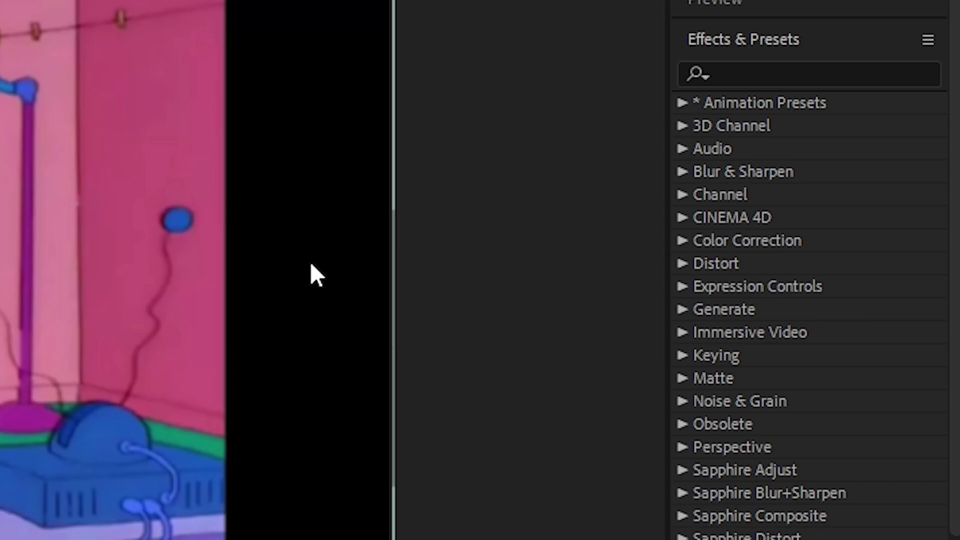
{"action": "left_click", "coordinate": [736, 75]}
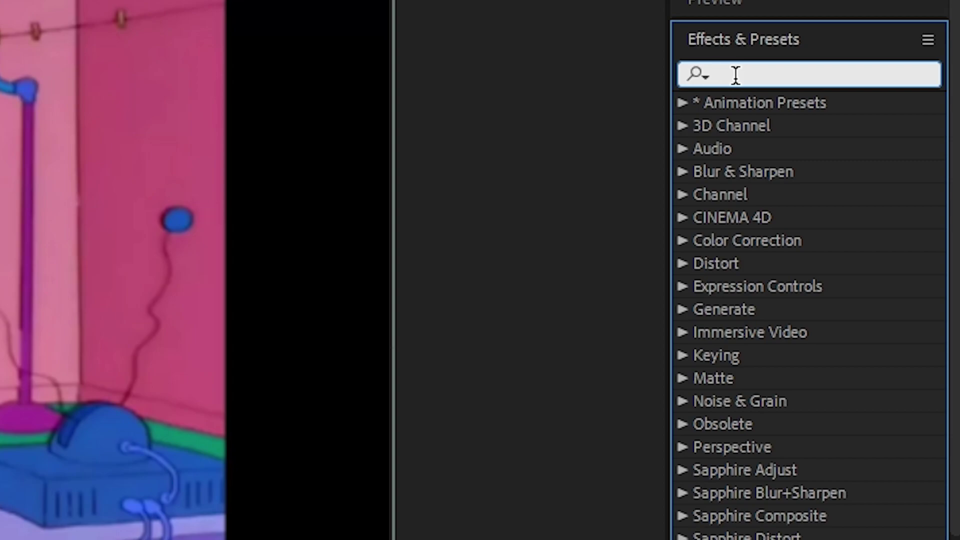
{"action": "type", "text": "mo"}
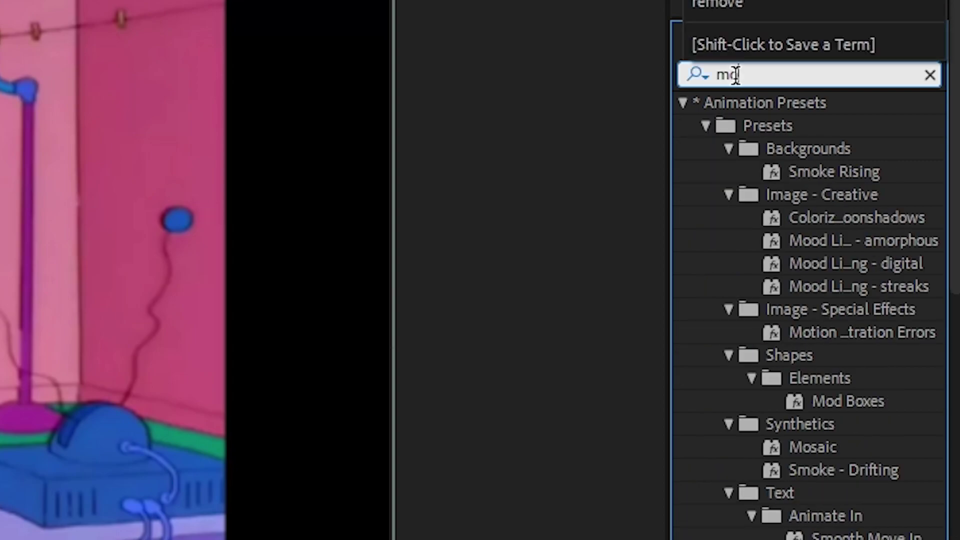
{"action": "left_click", "coordinate": [647, 83]}
{"action": "left_click", "coordinate": [743, 40]}
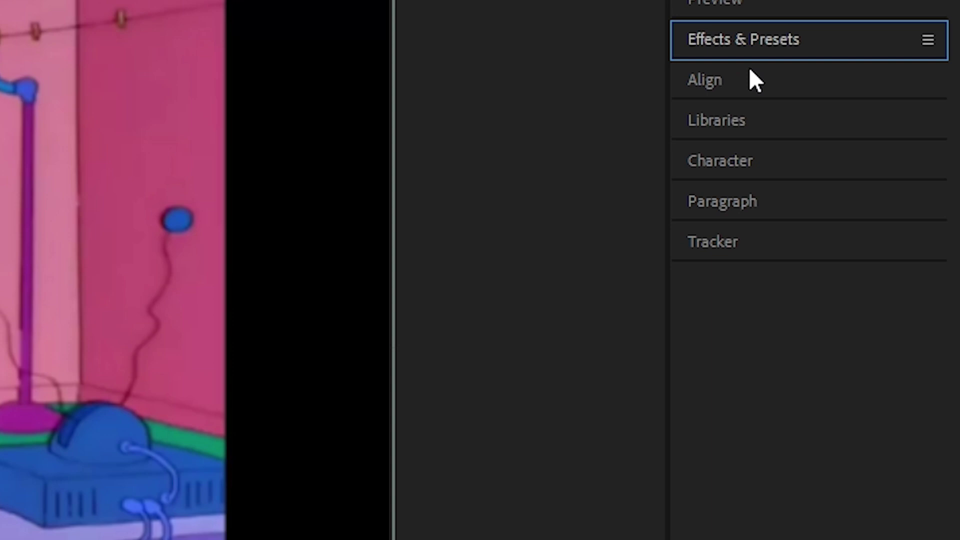
{"action": "left_click", "coordinate": [757, 70]}
{"action": "type", "text": "t"}
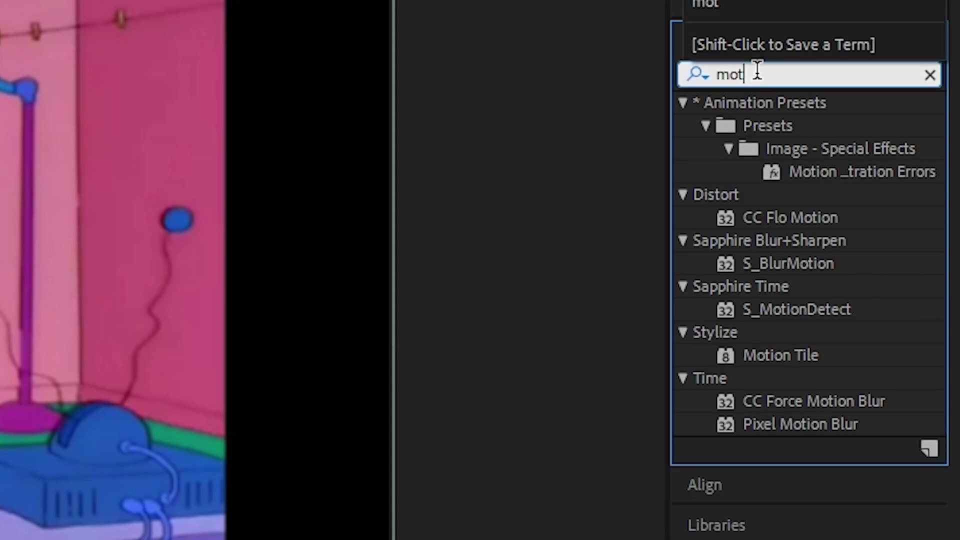
{"action": "type", "text": "ion tile"}
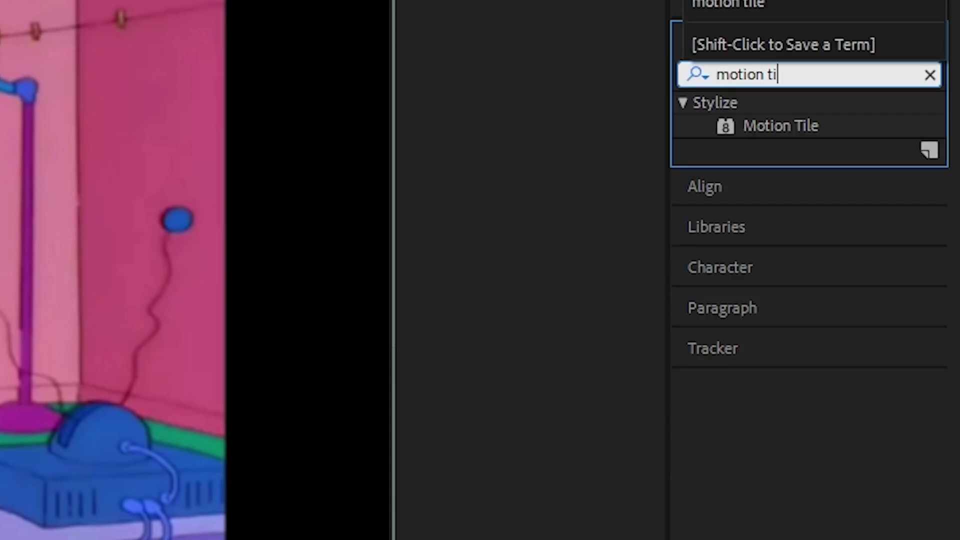
{"action": "left_click", "coordinate": [394, 349]}
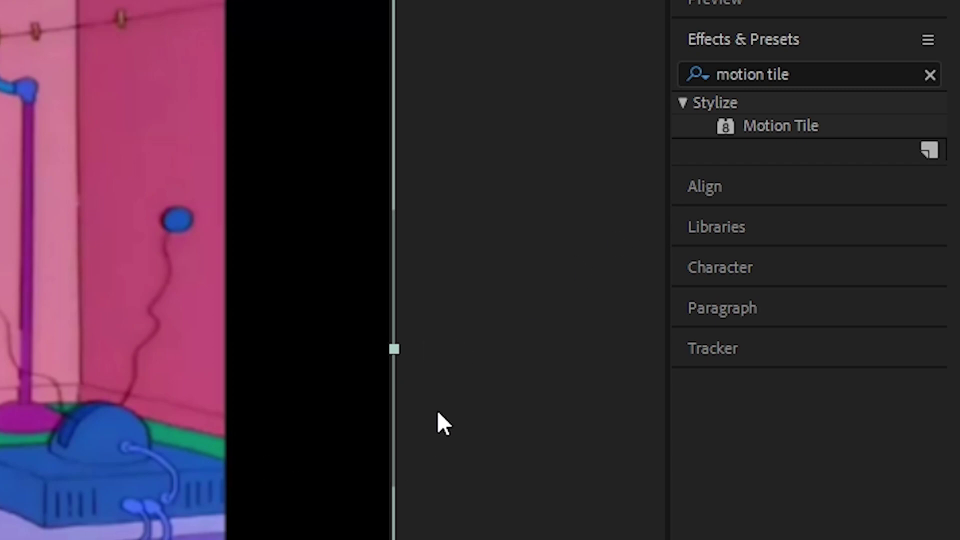
{"action": "left_click", "coordinate": [758, 125]}
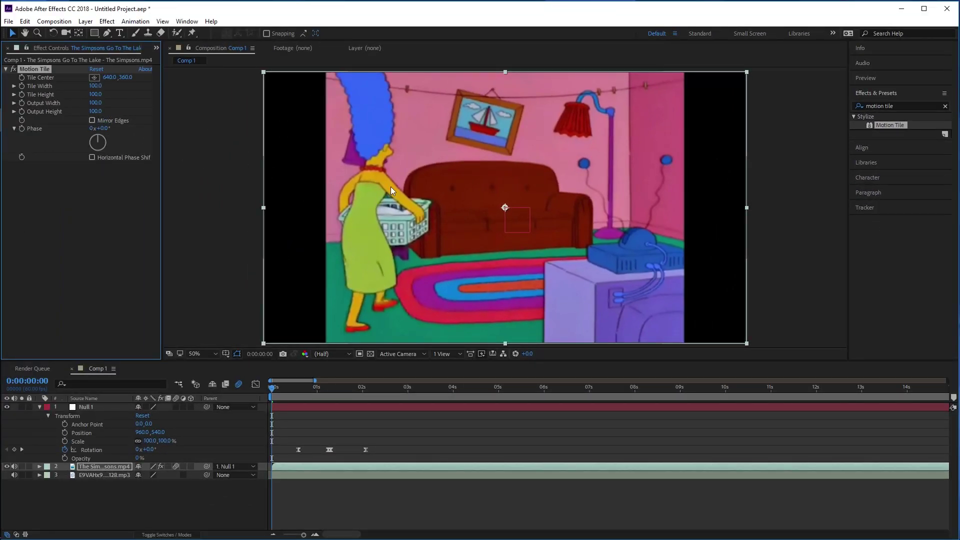
- Undo the accidental footage move and set Motion Tile Output Width and Height to 400
{"action": "mouse_move", "coordinate": [391, 187]}
{"action": "left_mouse_down"}
{"action": "mouse_move", "coordinate": [415, 207]}
{"action": "mouse_move", "coordinate": [382, 230]}
{"action": "mouse_move", "coordinate": [400, 194]}
{"action": "left_mouse_up"}
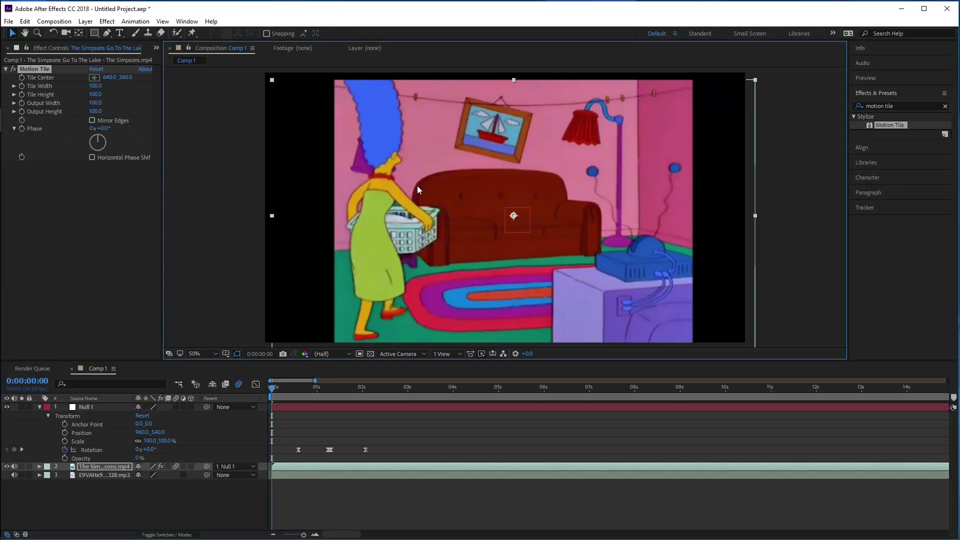
{"action": "key", "text": "ctrl+z"}
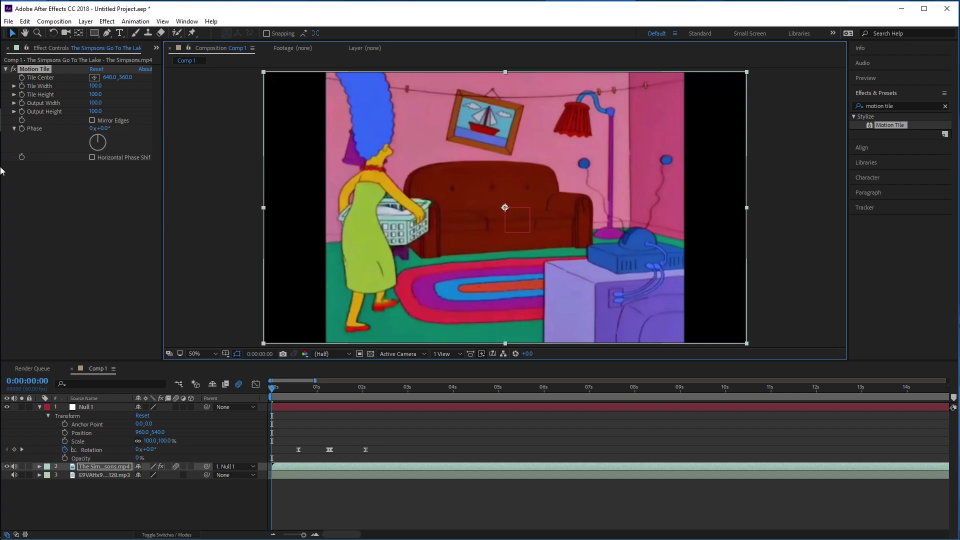
{"action": "left_click", "coordinate": [95, 103]}
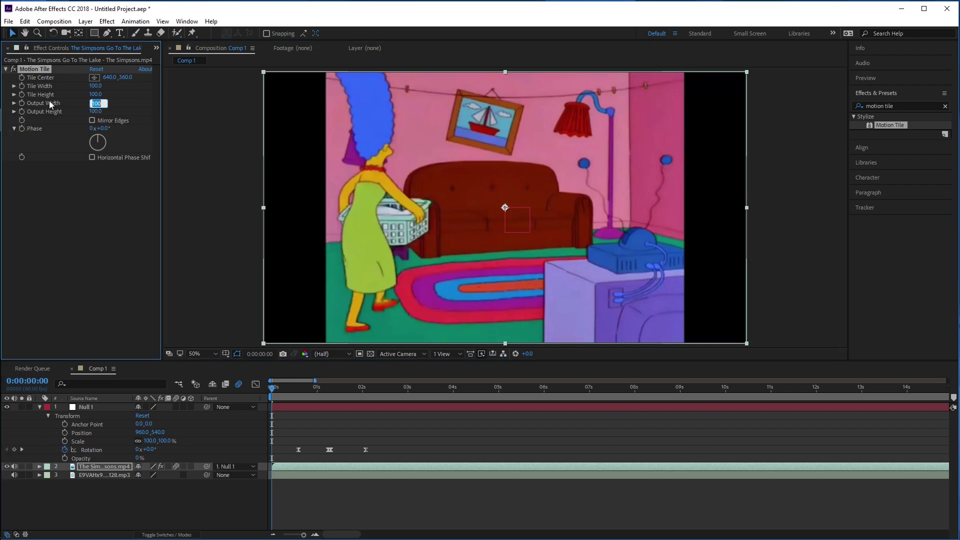
{"action": "type", "text": "4"}
{"action": "left_click", "coordinate": [98, 111]}
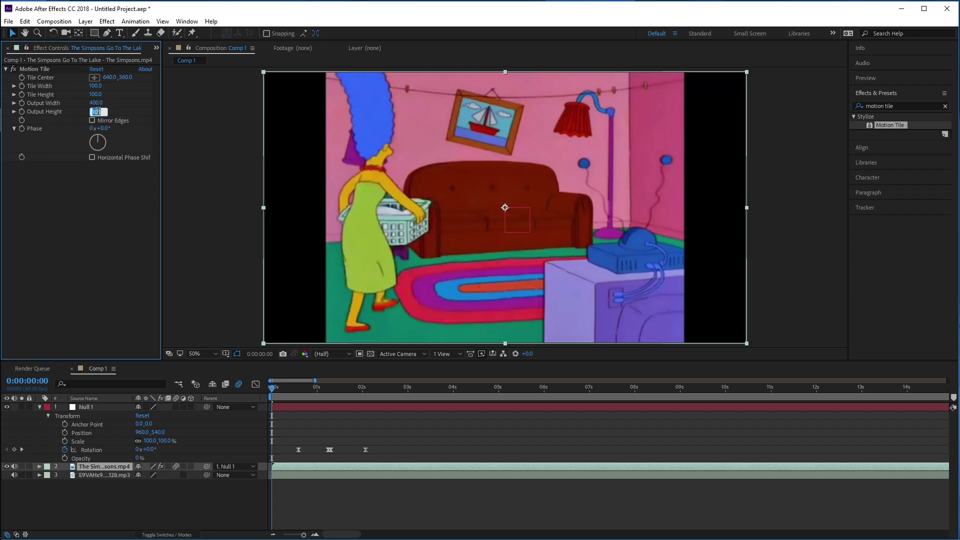
{"action": "type", "text": "400"}
{"action": "left_click", "coordinate": [98, 224]}
- Preview the spin with tiled copies filling the frame edges
{"action": "left_click_drag", "start_coordinate": [286, 245], "coordinate": [452, 165]}
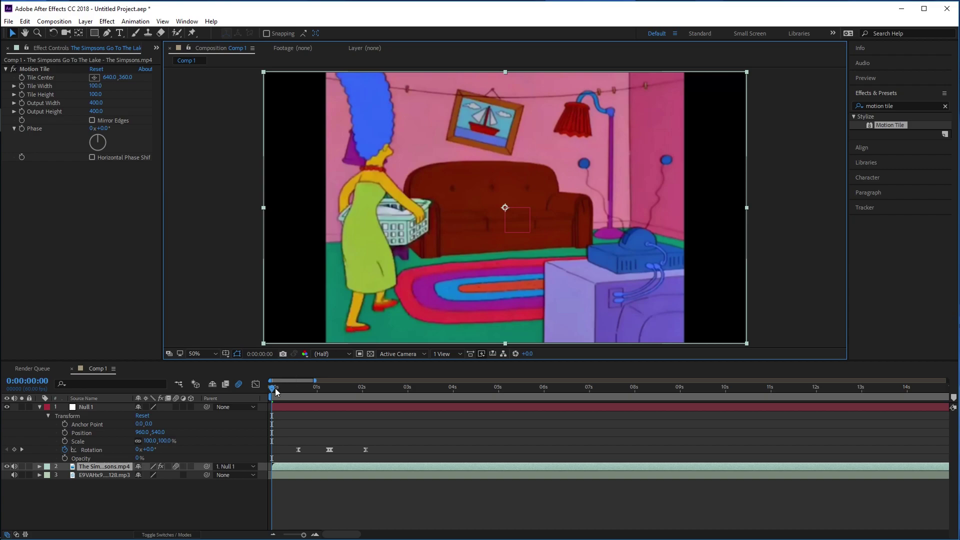
{"action": "key", "text": "space"}
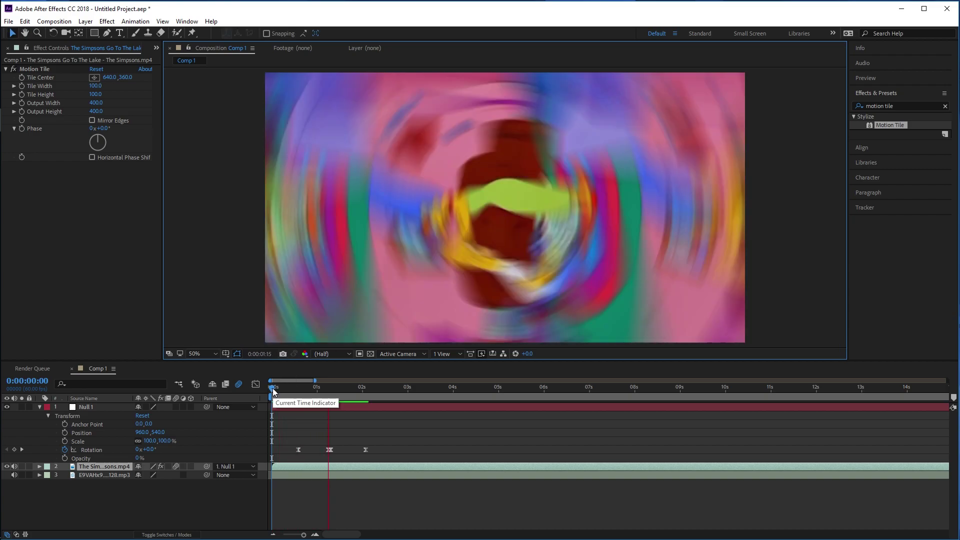
{"action": "key", "text": "space"}
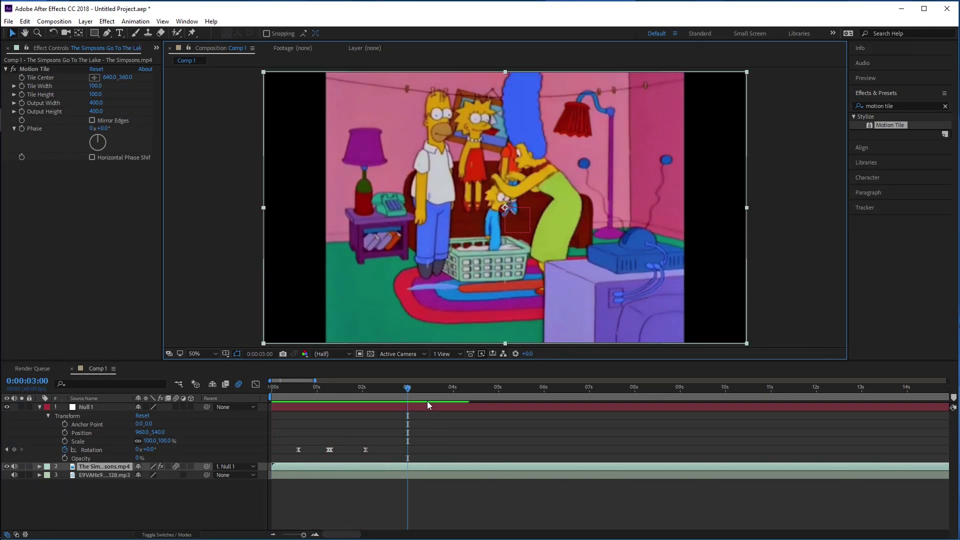
{"action": "left_click_drag", "start_coordinate": [408, 388], "coordinate": [331, 431]}
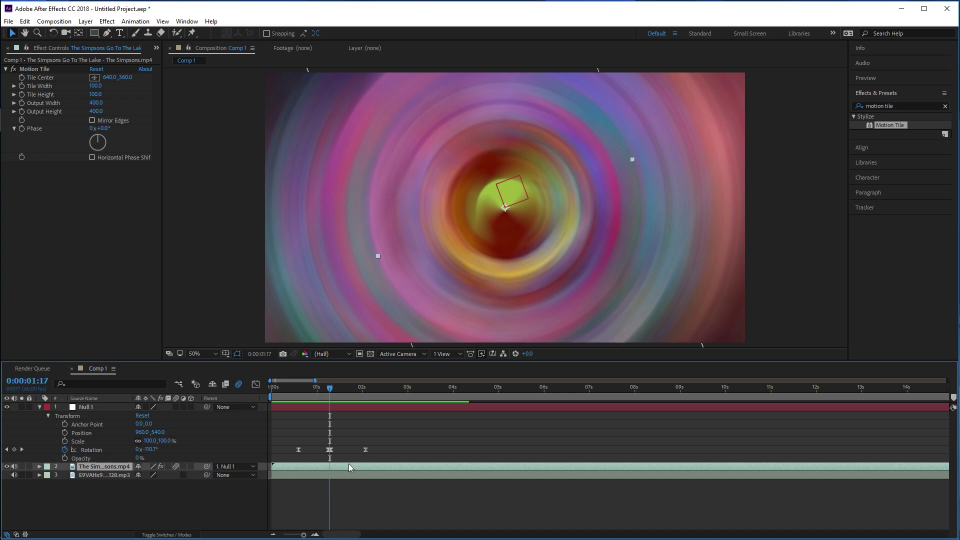
- Split the footage layer at the spin and move the split-off clip to start at 0
{"action": "key", "text": "ctrl+shift+d"}
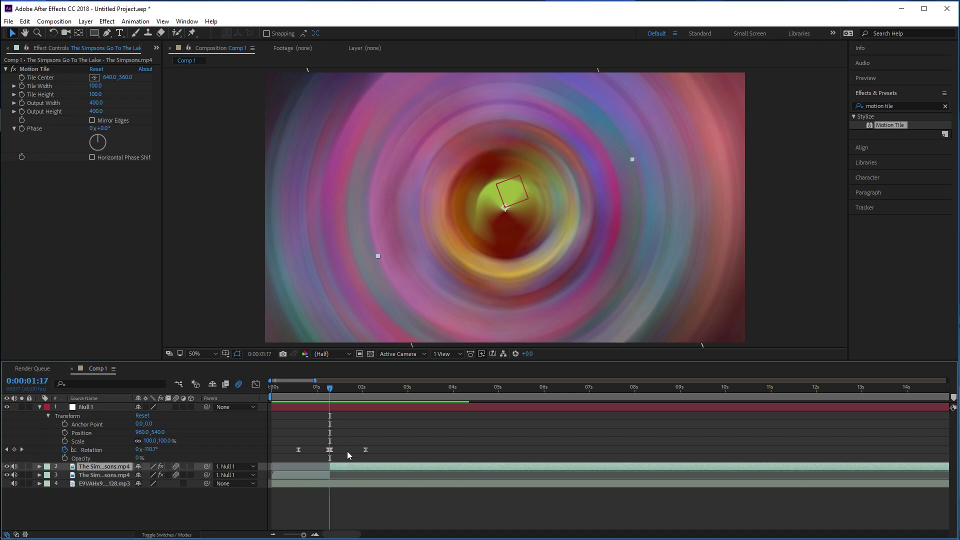
{"action": "left_click", "coordinate": [342, 389]}
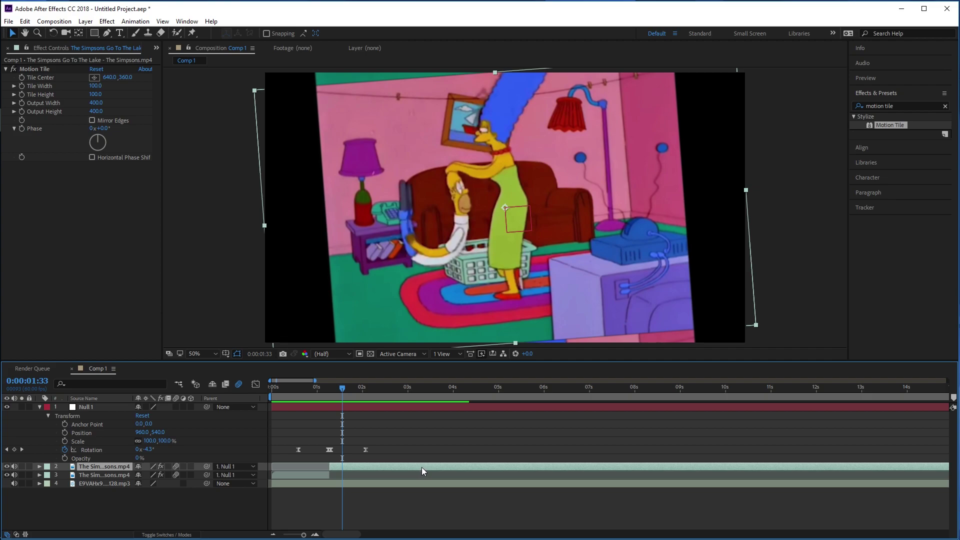
{"action": "left_click_drag", "start_coordinate": [481, 466], "coordinate": [291, 464]}
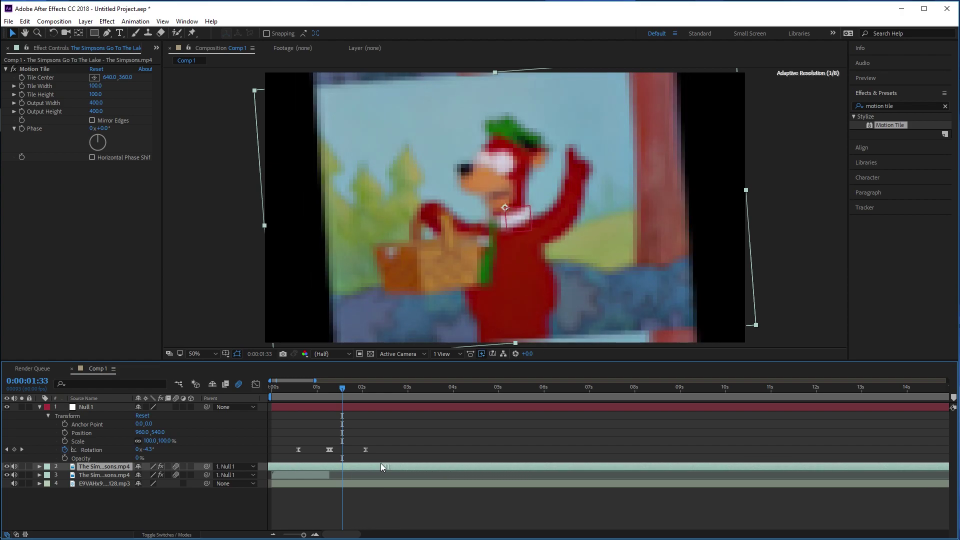
- Slip the later clip to a later scene and trim its in-point to the spin peak
{"action": "left_click_drag", "start_coordinate": [527, 473], "coordinate": [357, 470]}
{"action": "left_click_drag", "start_coordinate": [488, 470], "coordinate": [392, 470]}
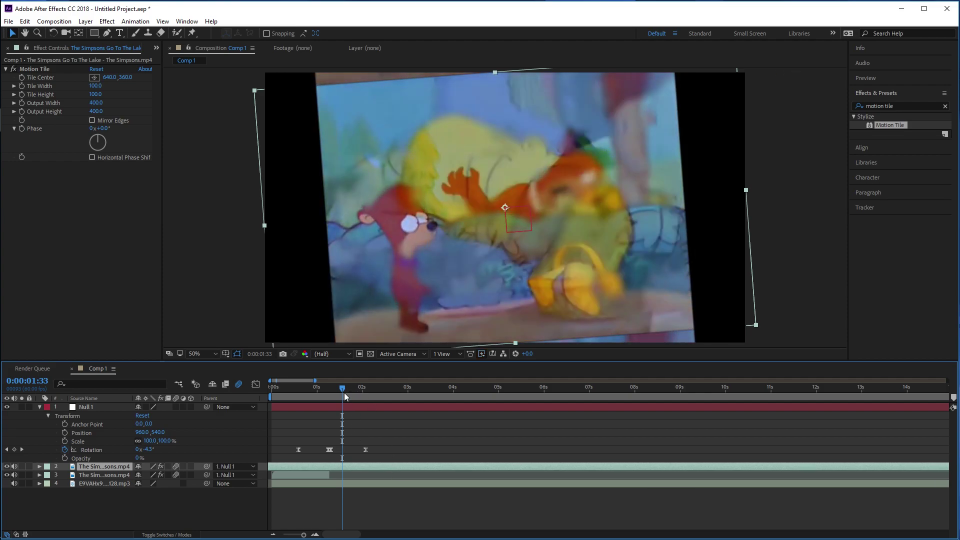
{"action": "left_click_drag", "start_coordinate": [344, 392], "coordinate": [330, 390]}
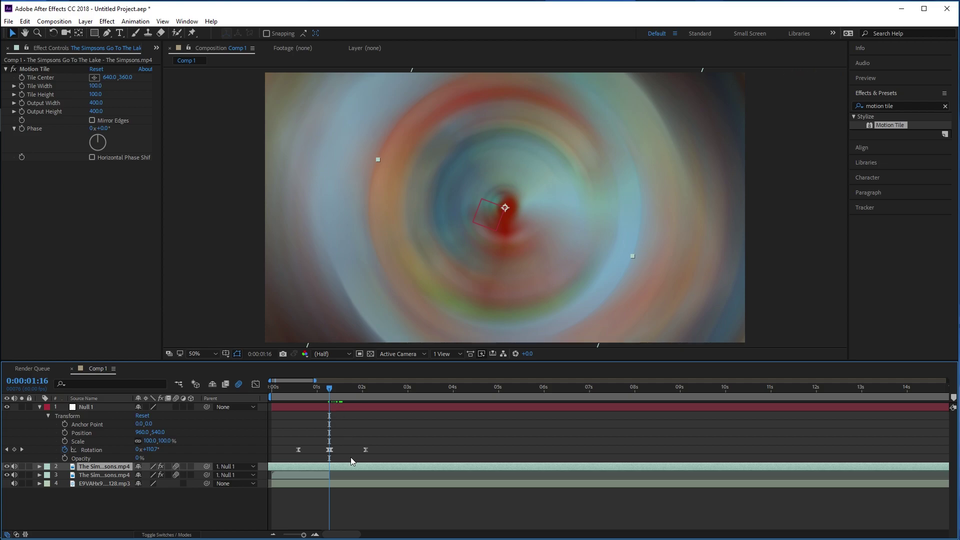
{"action": "key", "text": "alt+bracketleft"}
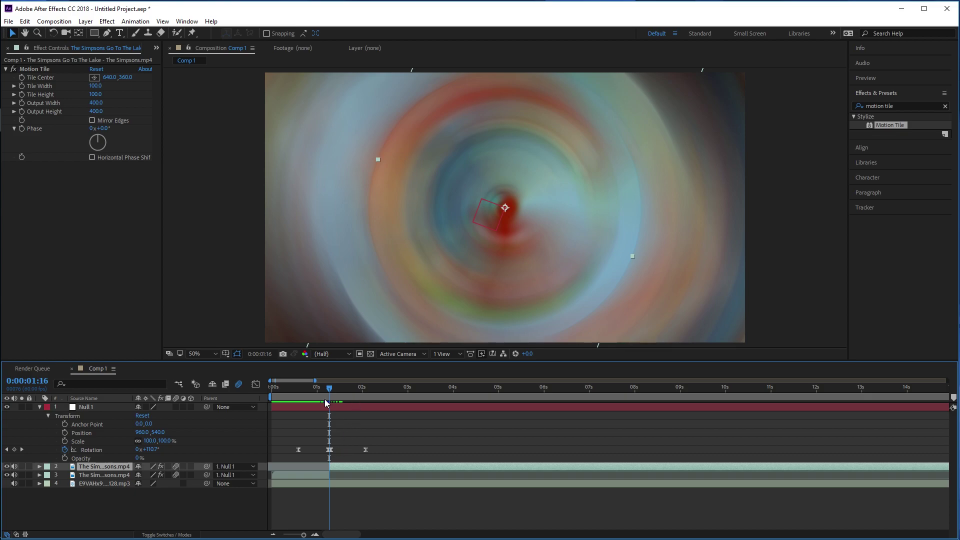
{"action": "left_click_drag", "start_coordinate": [325, 393], "coordinate": [262, 400]}
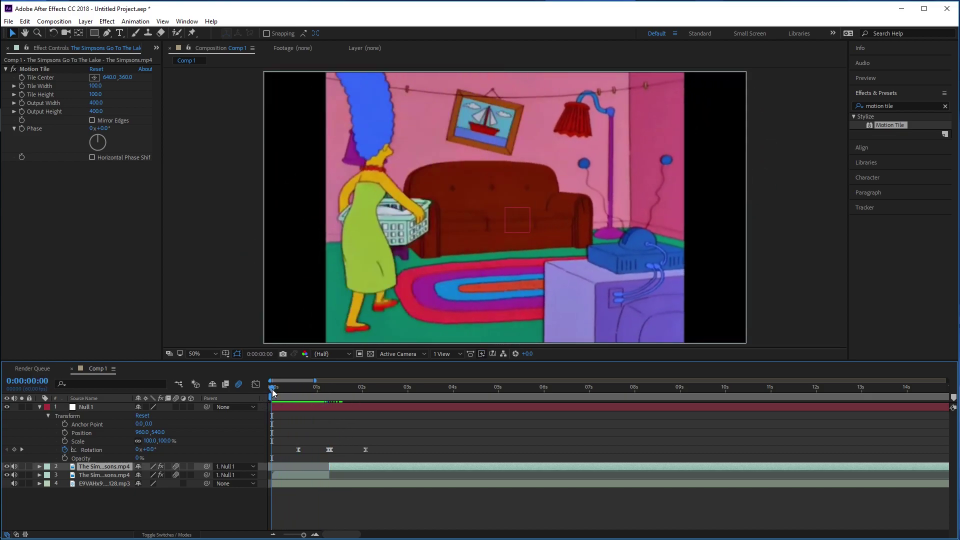
{"action": "key", "text": "space"}
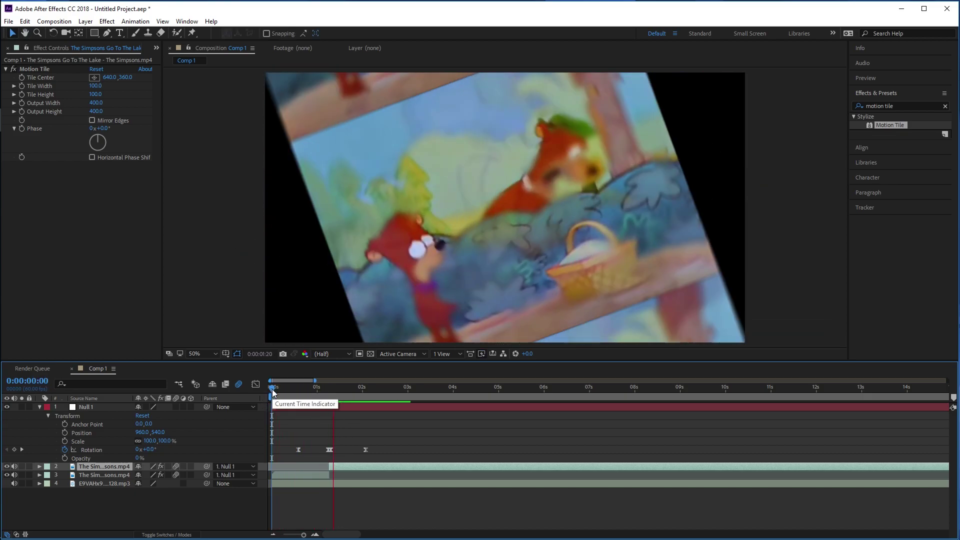
{"action": "key", "text": "space"}
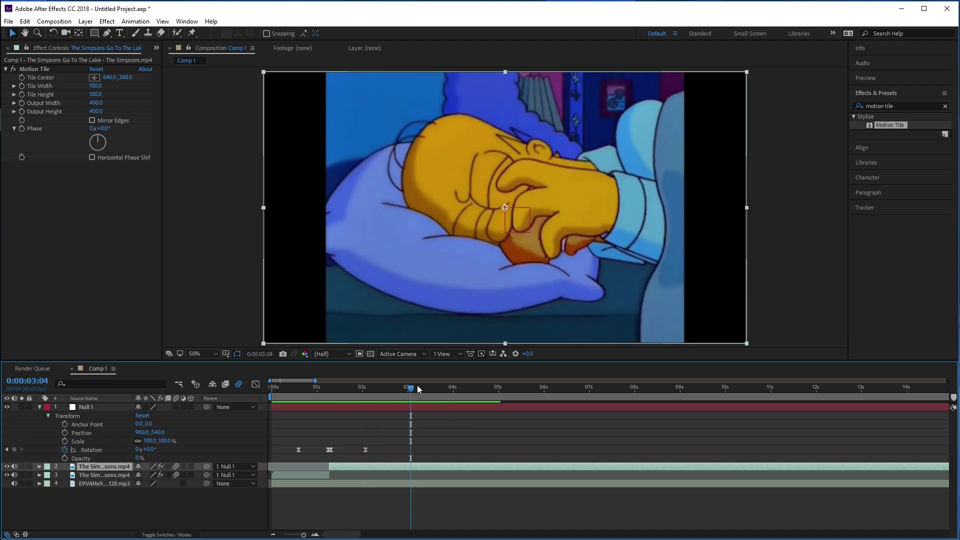
{"action": "left_click_drag", "start_coordinate": [415, 388], "coordinate": [270, 393]}
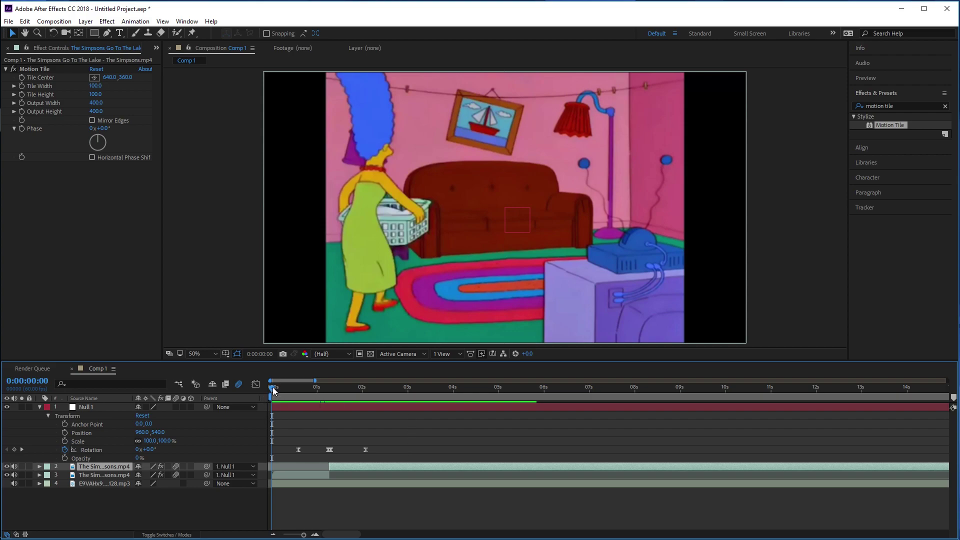
{"action": "key", "text": "space"}
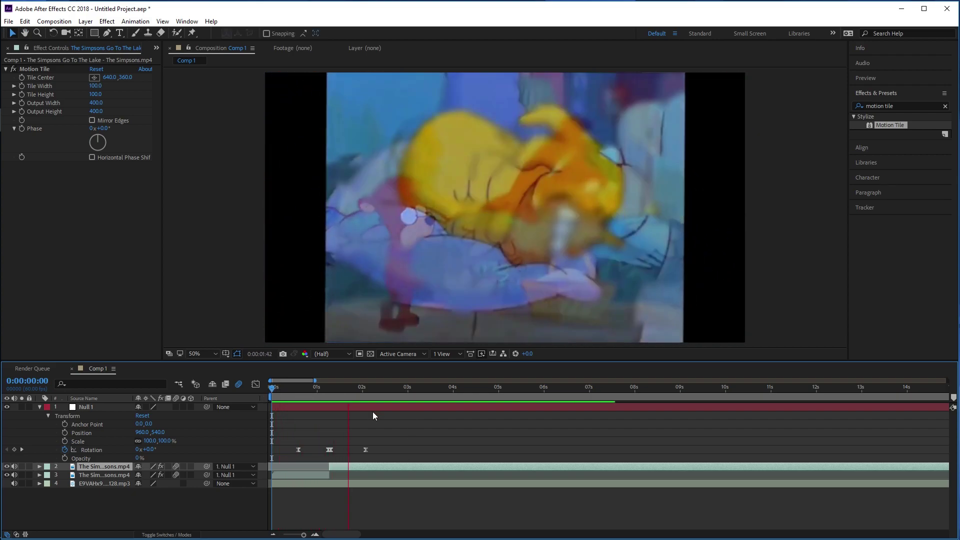
{"action": "left_click_drag", "start_coordinate": [433, 389], "coordinate": [270, 398]}
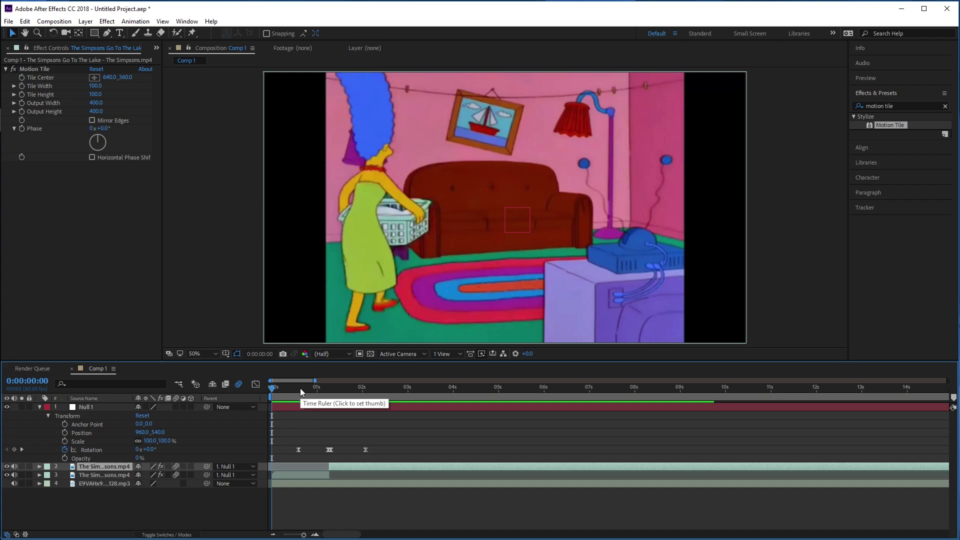
{"action": "key", "text": "space"}
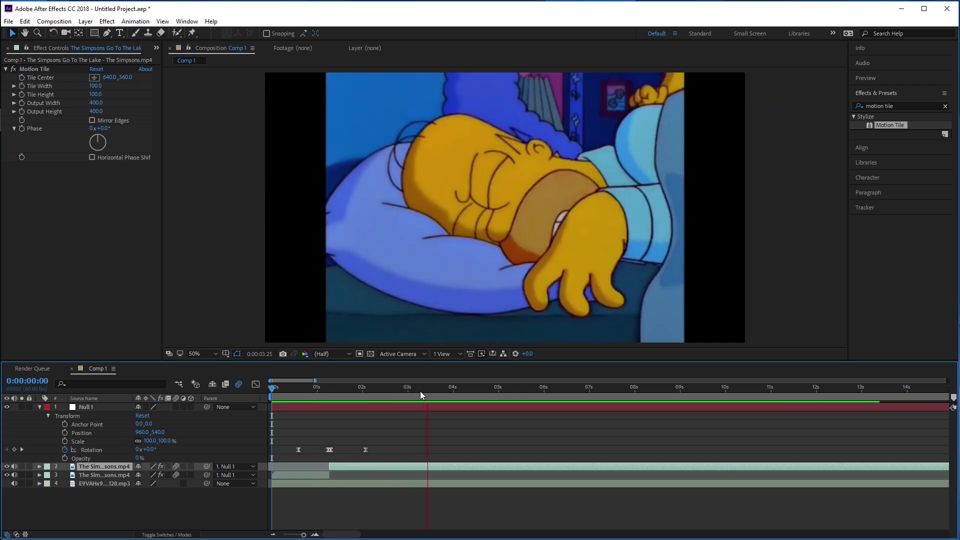
{"action": "left_click", "coordinate": [438, 390]}
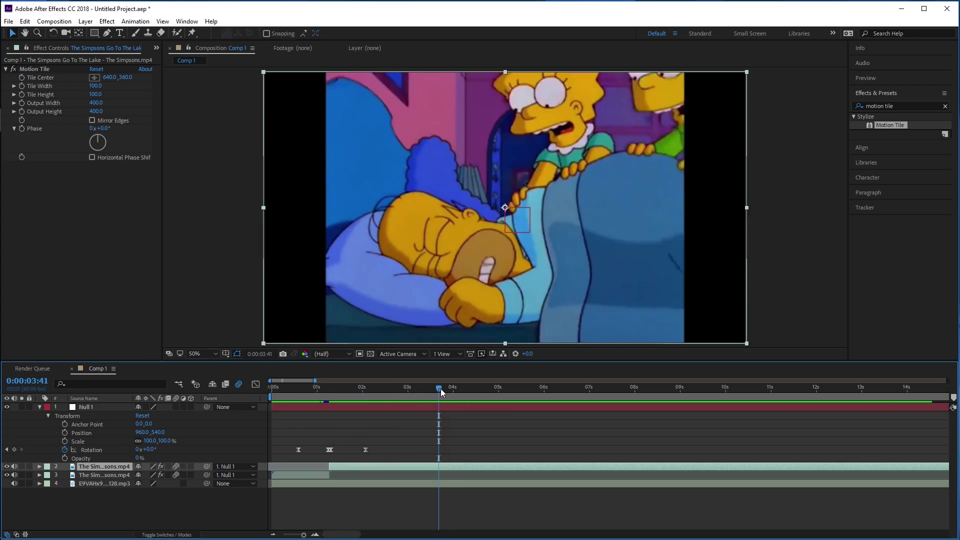
{"action": "key", "text": "space"}
{"action": "key", "text": "space"}
- Keyframe Null 1's Scale at 100% before 3:41, 314% at 3:41, and 100% at 4:07
{"action": "left_click", "coordinate": [65, 441]}
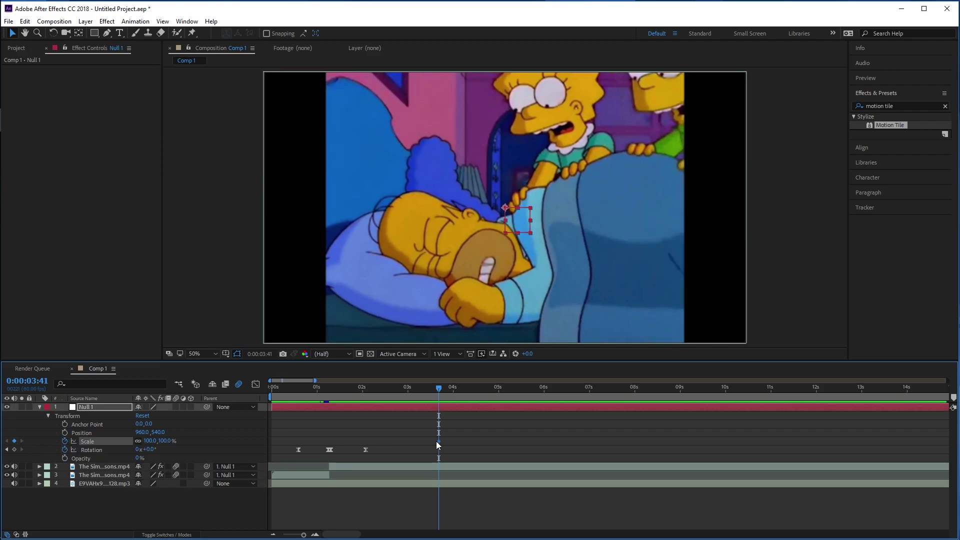
{"action": "left_click_drag", "start_coordinate": [439, 441], "coordinate": [419, 445]}
{"action": "left_click_drag", "start_coordinate": [149, 443], "coordinate": [257, 442]}
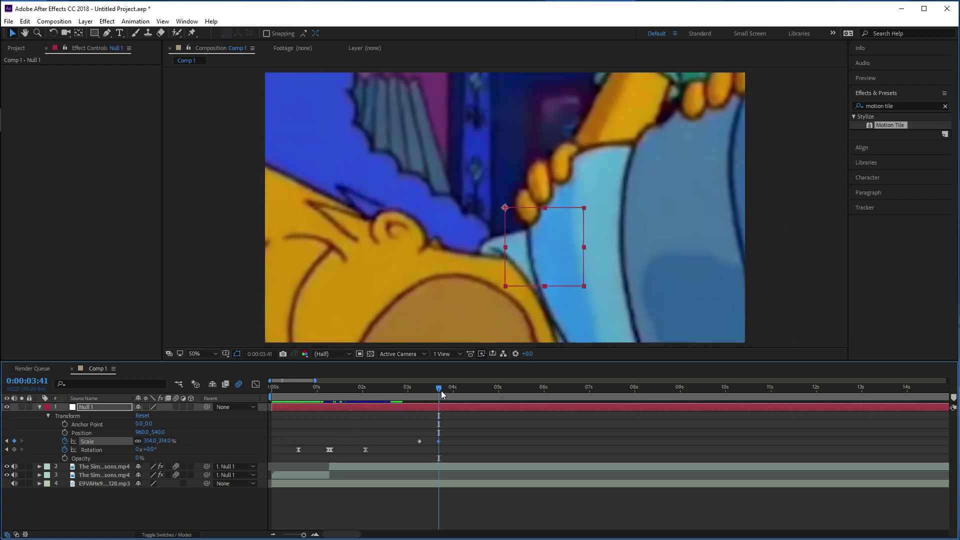
{"action": "key", "text": "space"}
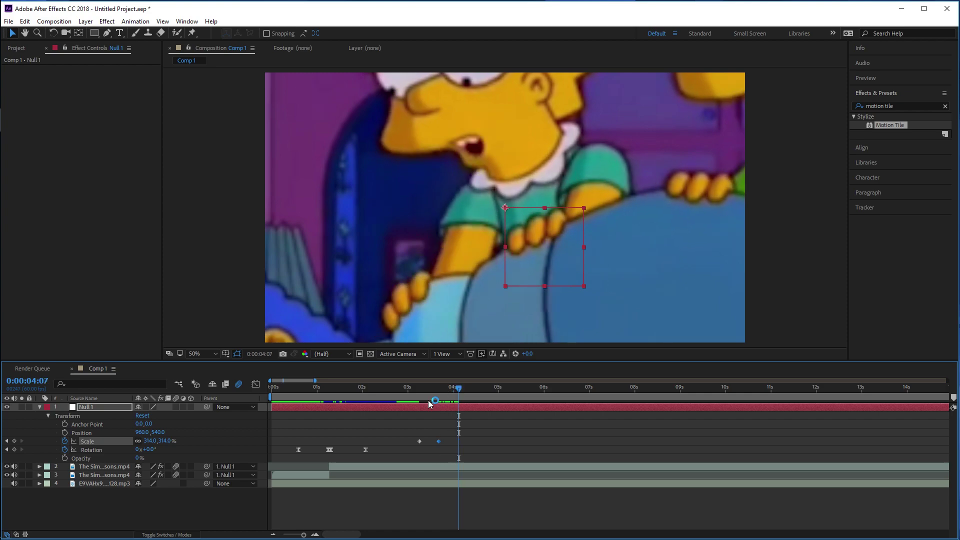
{"action": "left_click", "coordinate": [167, 441]}
{"action": "type", "text": "100"}
{"action": "key", "text": "Return"}
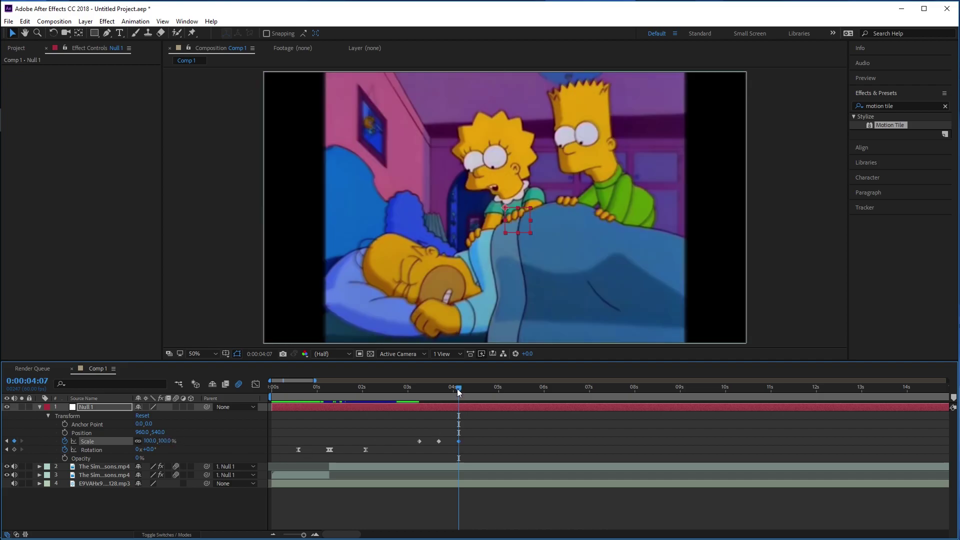
{"action": "left_click_drag", "start_coordinate": [459, 391], "coordinate": [408, 391]}
{"action": "left_click_drag", "start_coordinate": [472, 427], "coordinate": [403, 446]}
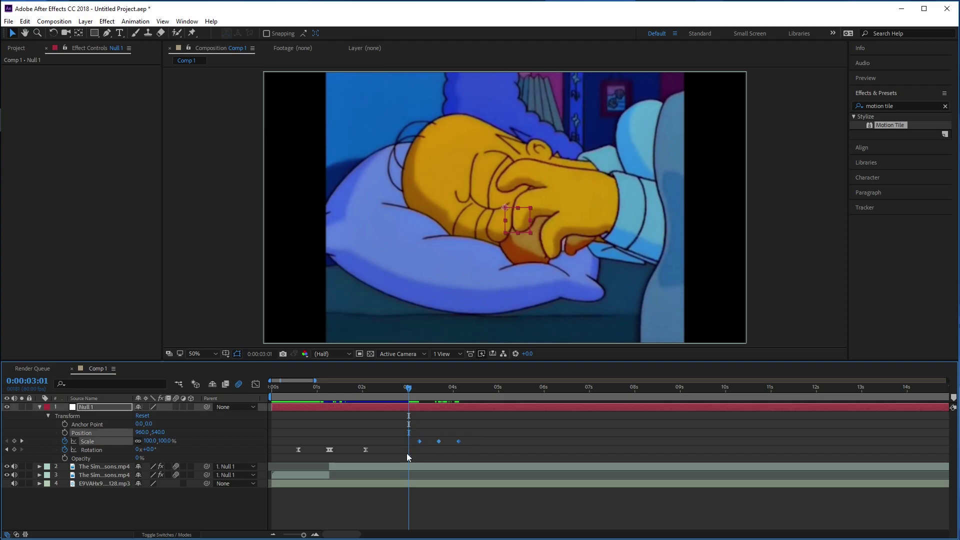
- Apply Easy Ease to the three Scale keyframes and show their speed curve
{"action": "key", "text": "F9"}
{"action": "key", "text": "shift+F3"}
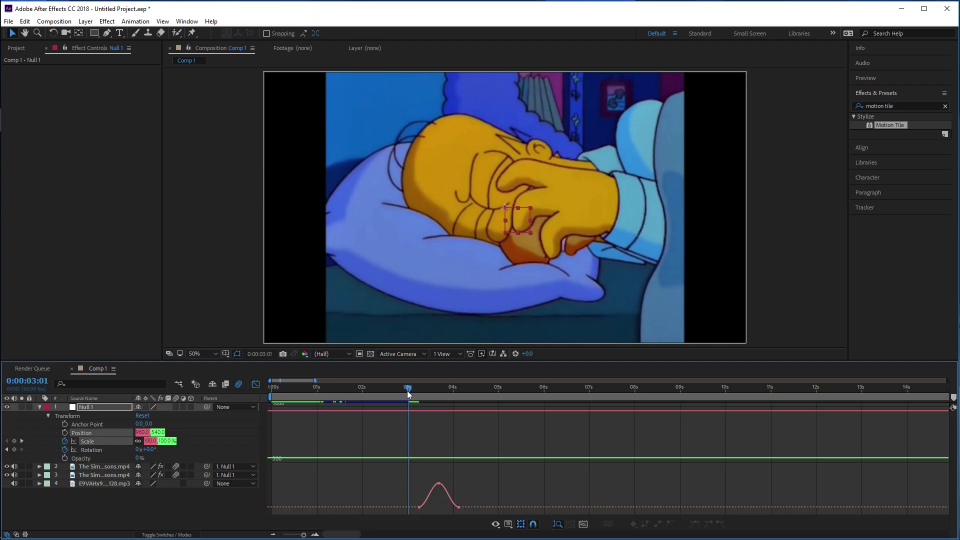
{"action": "left_click_drag", "start_coordinate": [407, 391], "coordinate": [438, 392]}
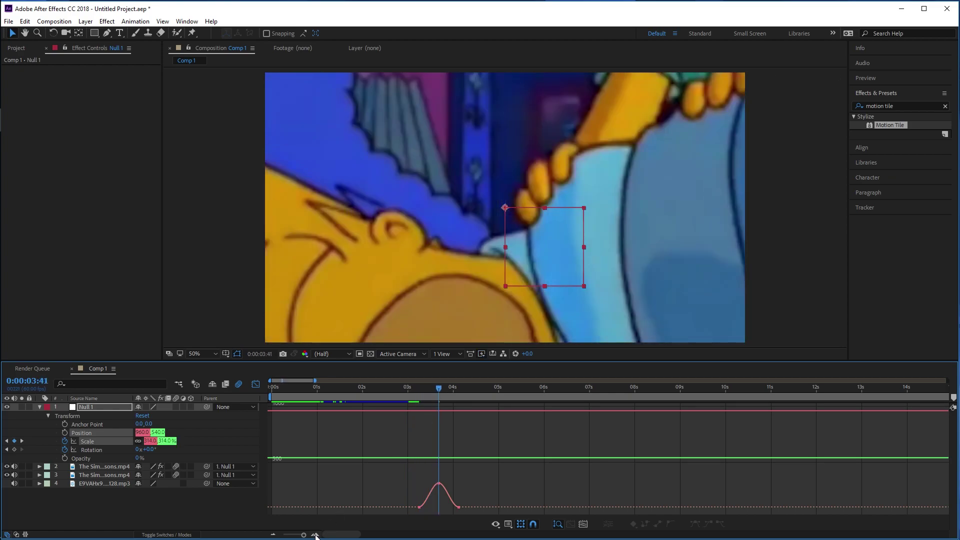
{"action": "left_click", "coordinate": [316, 534]}
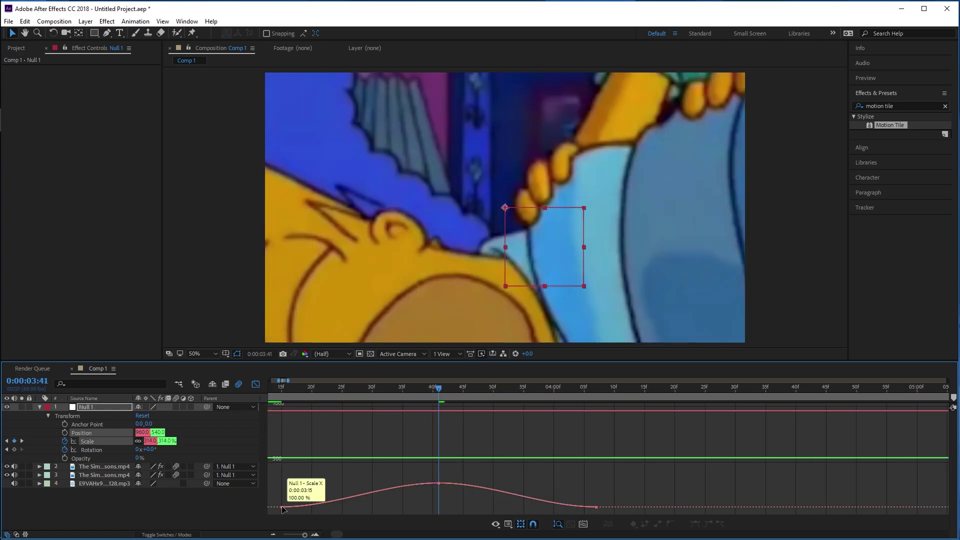
- Drag the Bezier handles so the Scale speed curve spikes steeply at the 3:41 peak
{"action": "left_click", "coordinate": [282, 507]}
{"action": "left_click_drag", "start_coordinate": [343, 508], "coordinate": [443, 508]}
{"action": "left_click_drag", "start_coordinate": [389, 485], "coordinate": [434, 505]}
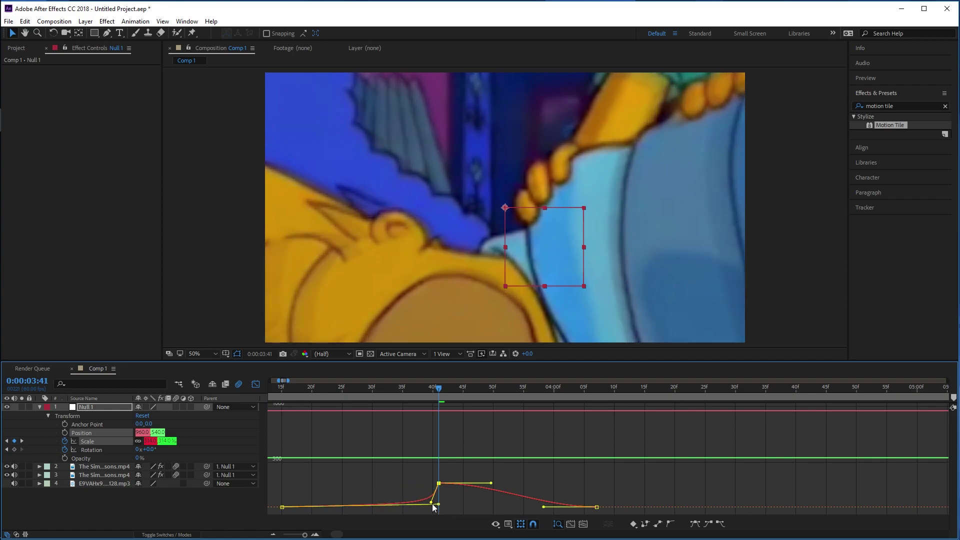
{"action": "left_click_drag", "start_coordinate": [492, 484], "coordinate": [443, 507]}
{"action": "left_click_drag", "start_coordinate": [543, 508], "coordinate": [446, 504]}
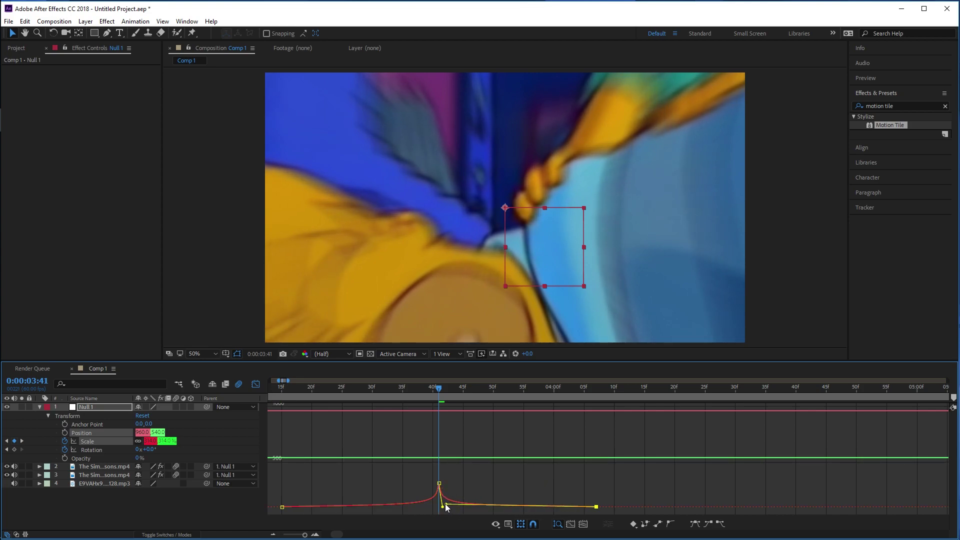
{"action": "left_click", "coordinate": [275, 535]}
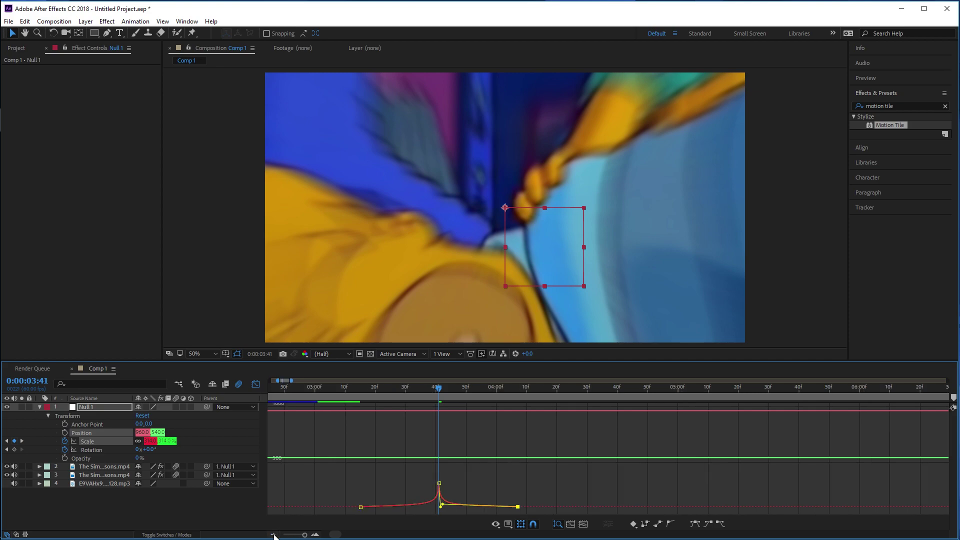
{"action": "left_click", "coordinate": [275, 535]}
- Preview the eased zoom punch-in from just before 3:04
{"action": "left_click", "coordinate": [255, 384]}
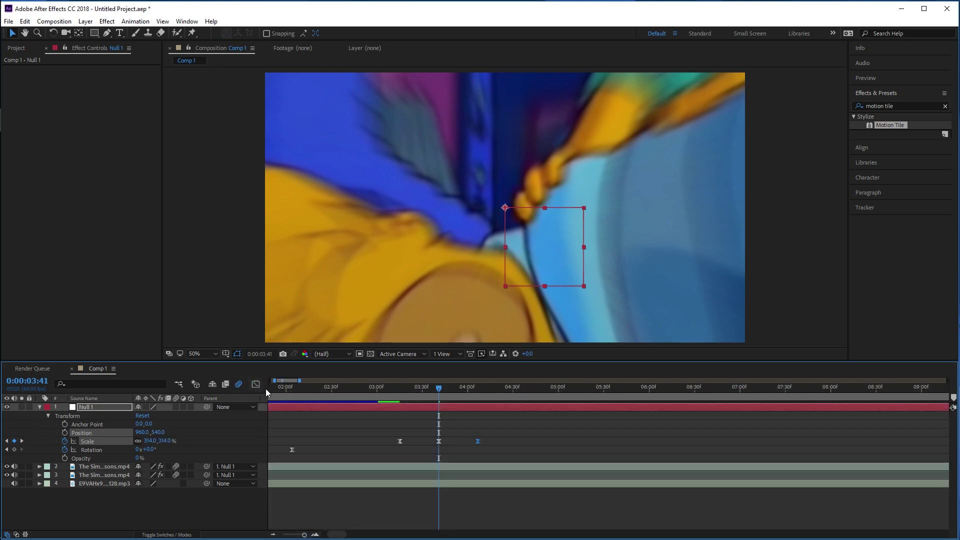
{"action": "left_click", "coordinate": [382, 388]}
{"action": "key", "text": "space"}
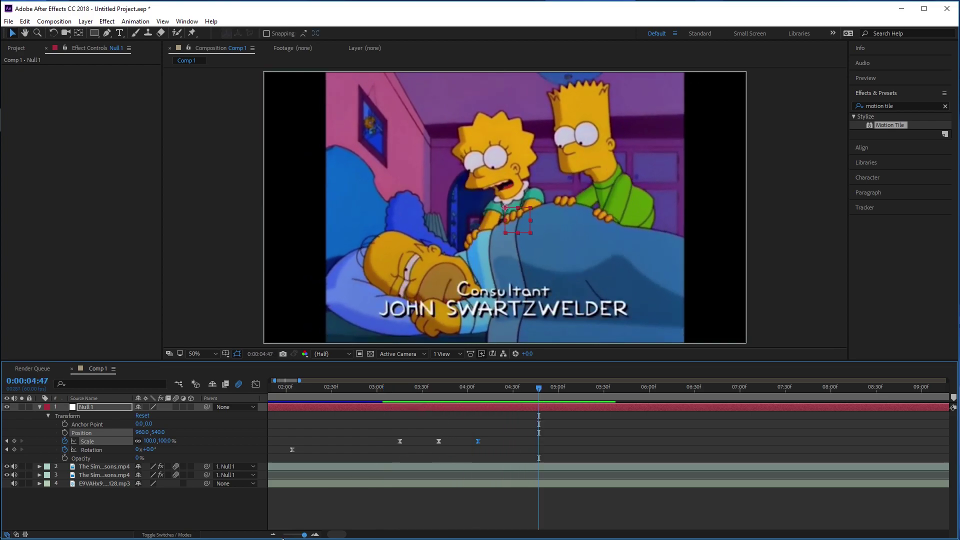
{"action": "left_click", "coordinate": [273, 535]}
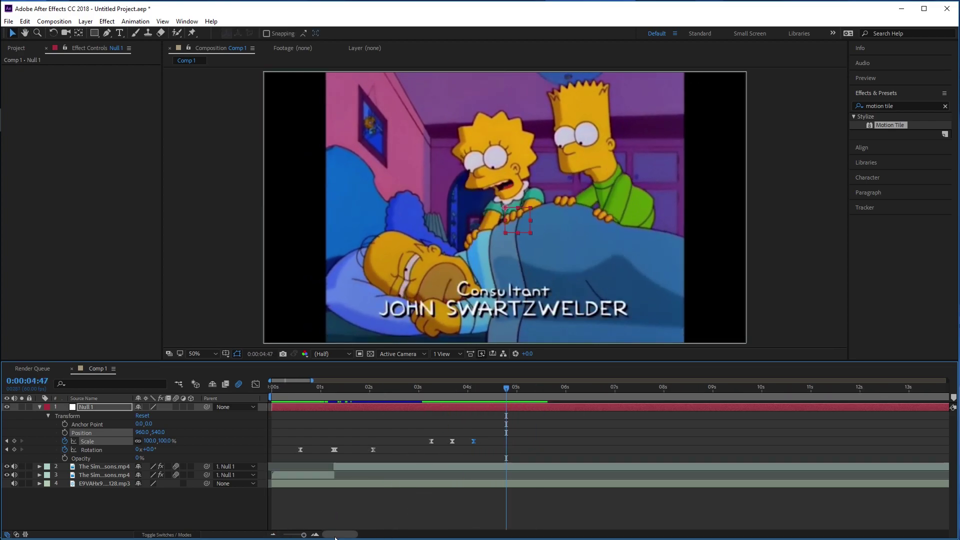
{"action": "left_click", "coordinate": [315, 535]}
{"action": "left_click", "coordinate": [398, 388]}
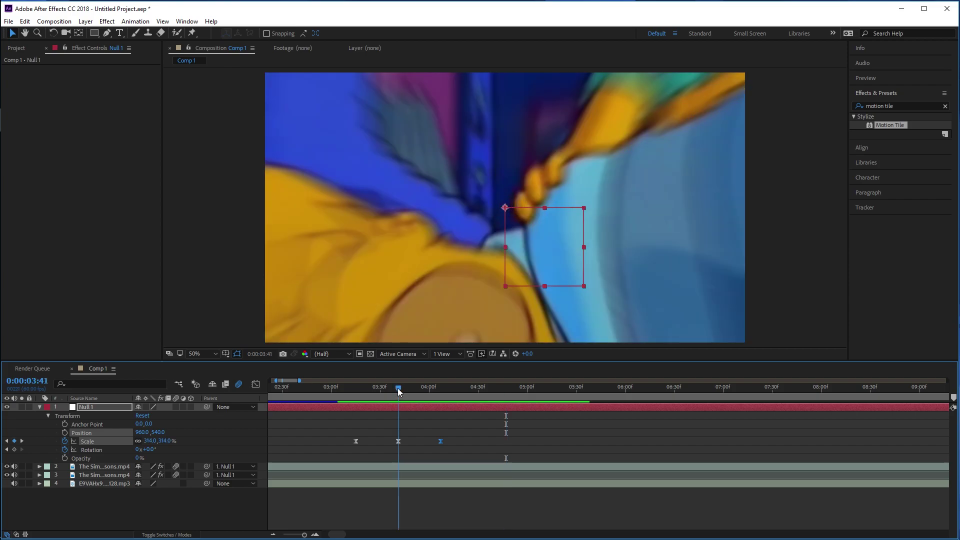
{"action": "left_click", "coordinate": [316, 534]}
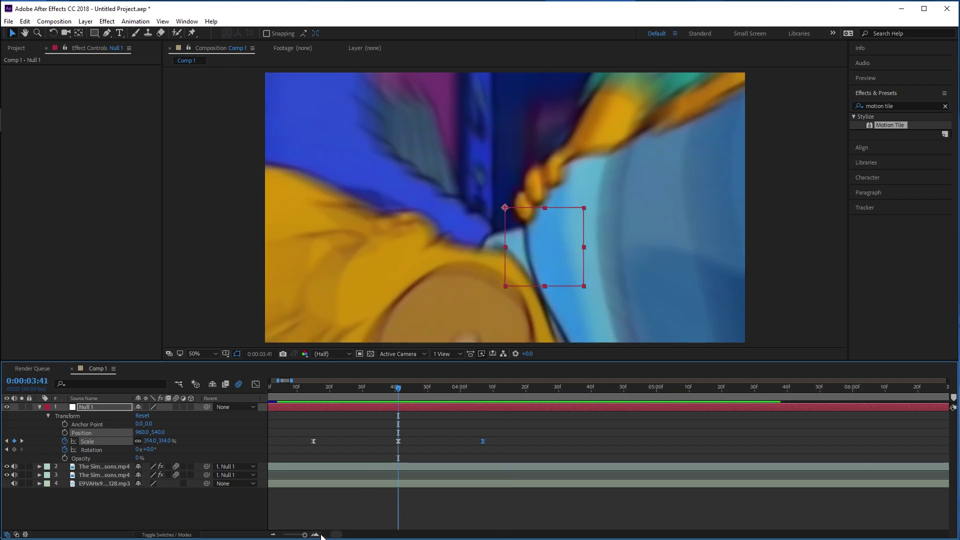
{"action": "left_click_drag", "start_coordinate": [339, 535], "coordinate": [338, 535]}
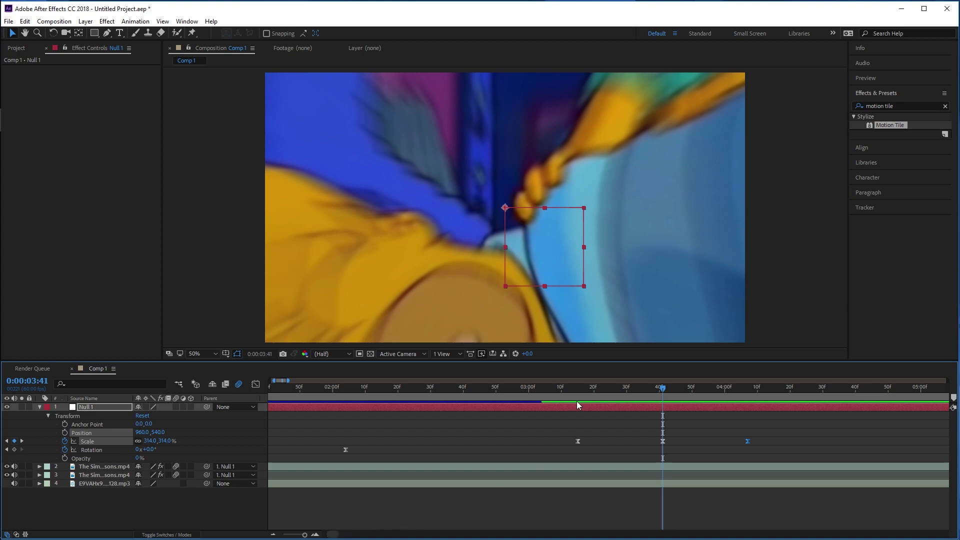
- Raise the peak Scale keyframe at 0:00:03:41 from 314% to 1134%
{"action": "left_click", "coordinate": [578, 388]}
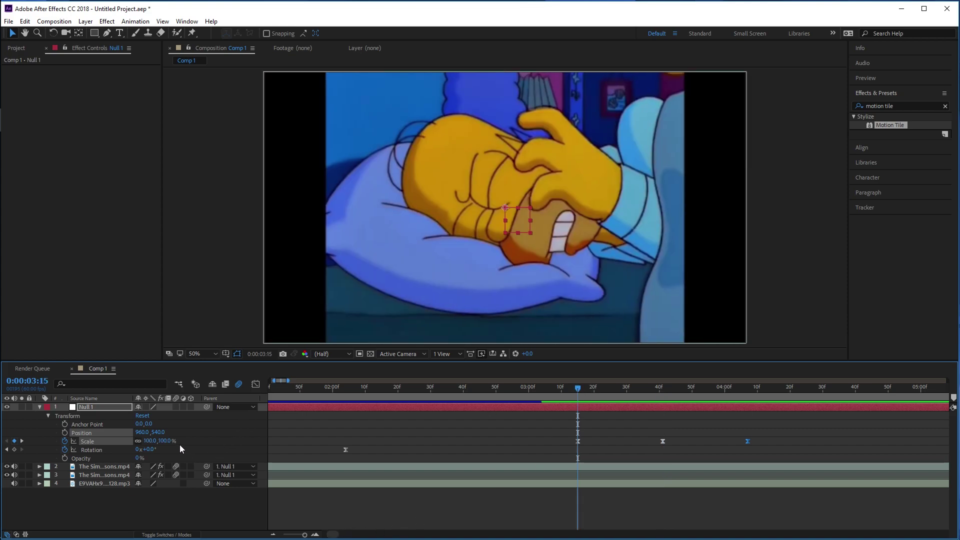
{"action": "left_click", "coordinate": [660, 389]}
{"action": "left_click_drag", "start_coordinate": [659, 391], "coordinate": [662, 390]}
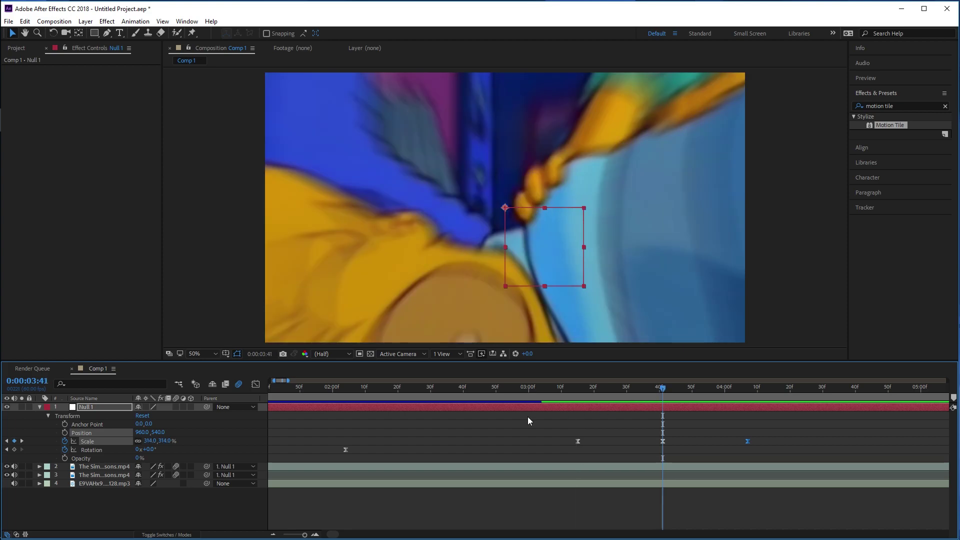
{"action": "left_click_drag", "start_coordinate": [161, 441], "coordinate": [575, 448]}
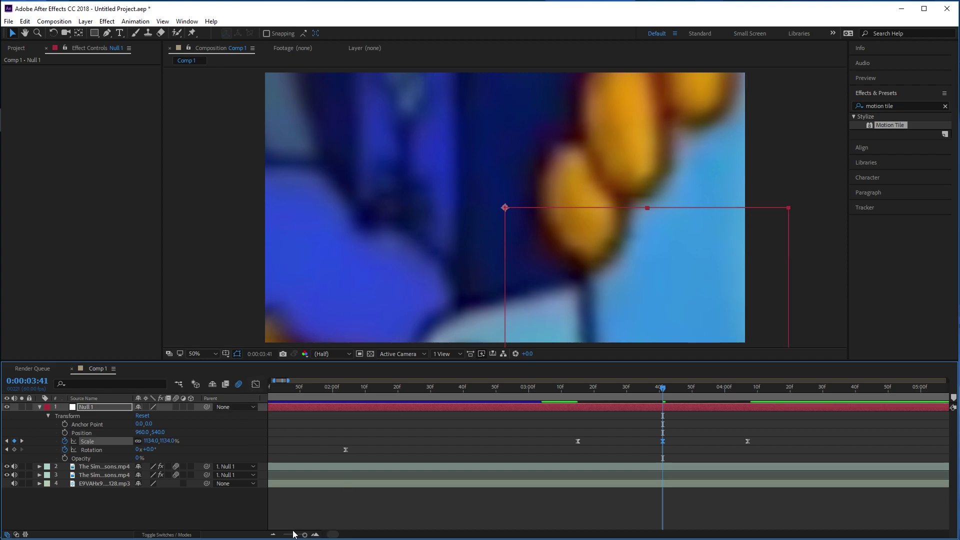
- Preview the stronger zoom, deselect Null 1, and switch to the value graph
{"action": "left_click", "coordinate": [271, 534]}
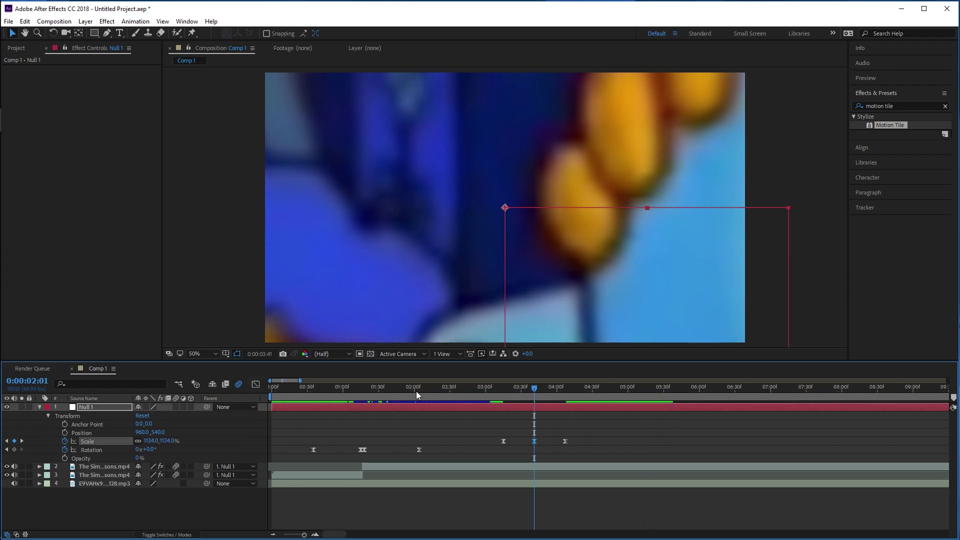
{"action": "left_click", "coordinate": [479, 393]}
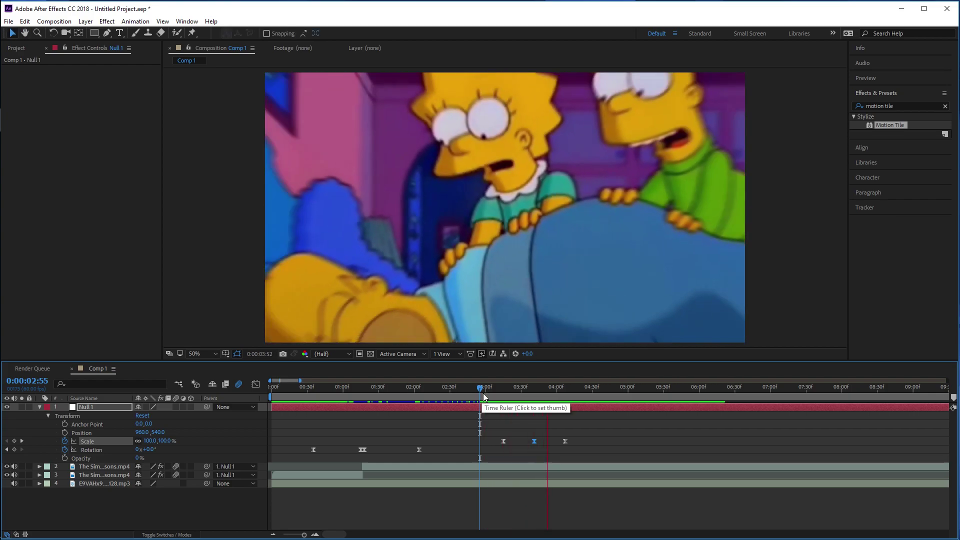
{"action": "key", "text": "space"}
{"action": "left_click", "coordinate": [475, 439]}
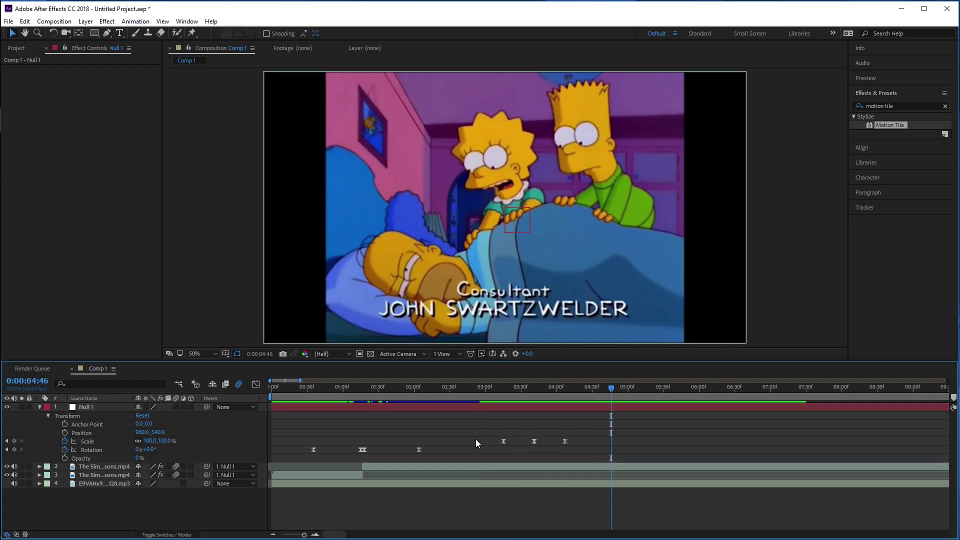
{"action": "left_click", "coordinate": [258, 385]}
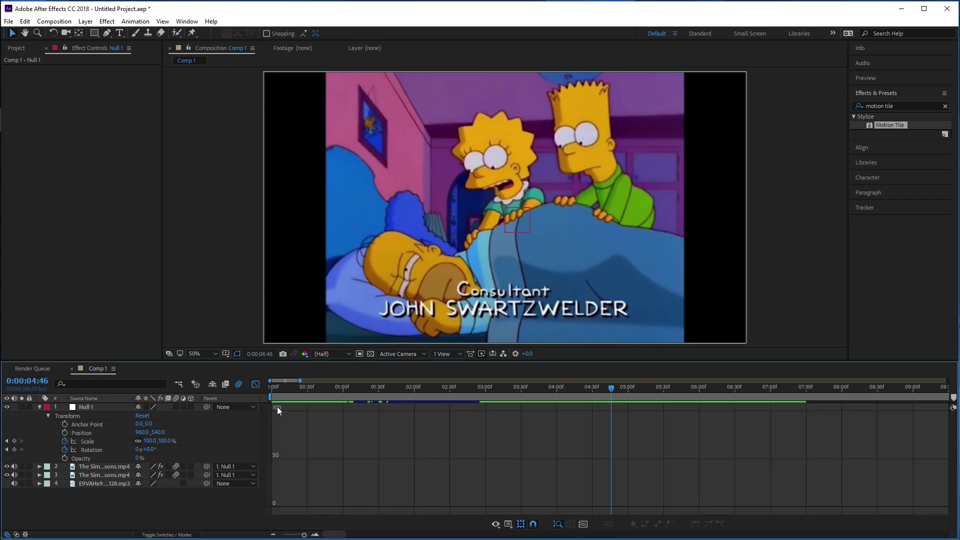
- Select Null 1's three Scale keyframes and show them as a curve in the Graph Editor
{"action": "left_click", "coordinate": [257, 387]}
{"action": "left_click_drag", "start_coordinate": [573, 433], "coordinate": [474, 448]}
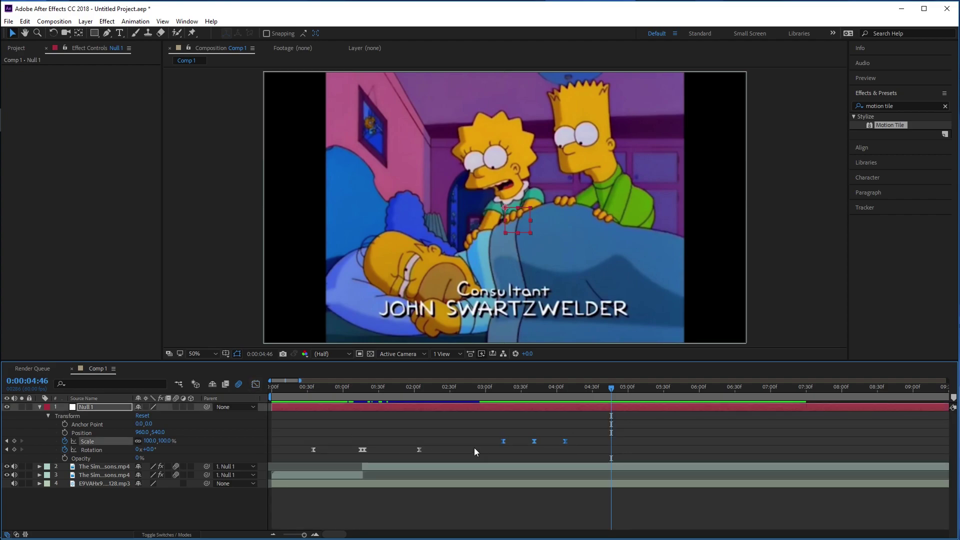
{"action": "left_click", "coordinate": [256, 384]}
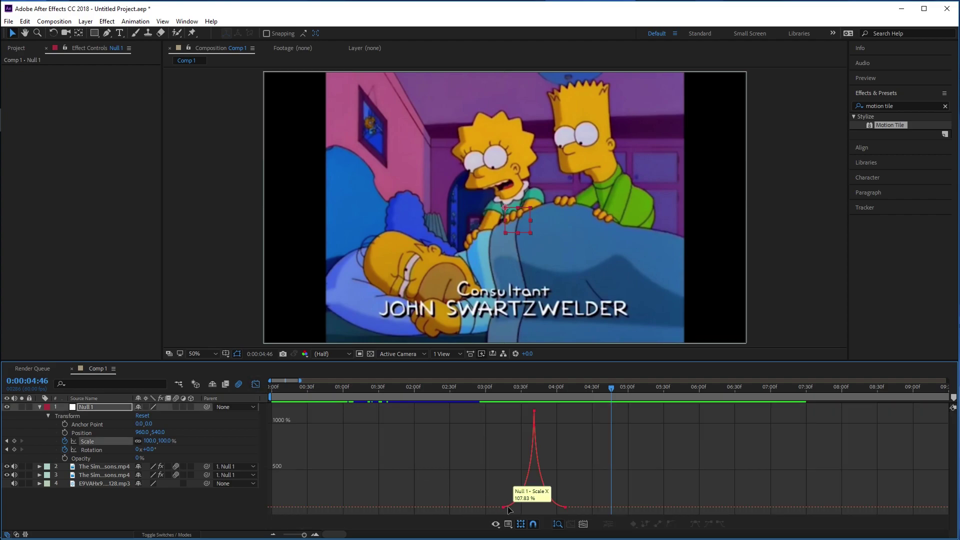
{"action": "left_click", "coordinate": [503, 507]}
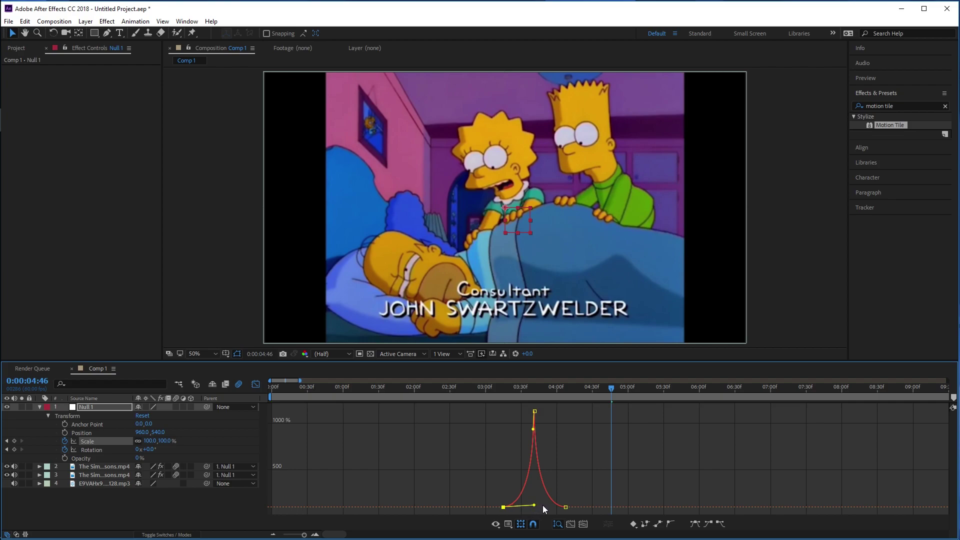
{"action": "left_click", "coordinate": [543, 435]}
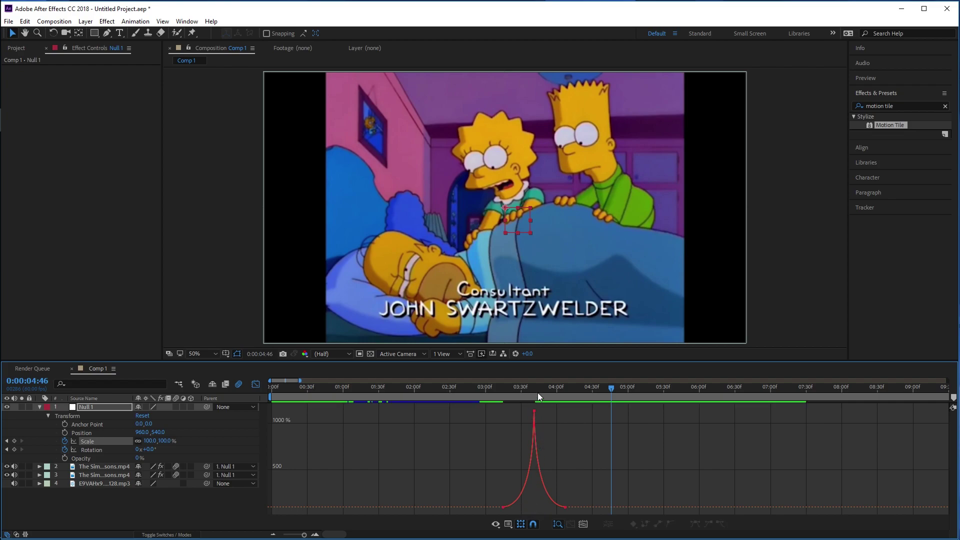
- Drag the Scale Bezier handle to sharpen easing into the 0:00:03:41 peak, then return to layer bars
{"action": "left_click", "coordinate": [538, 389]}
{"action": "left_click", "coordinate": [536, 413]}
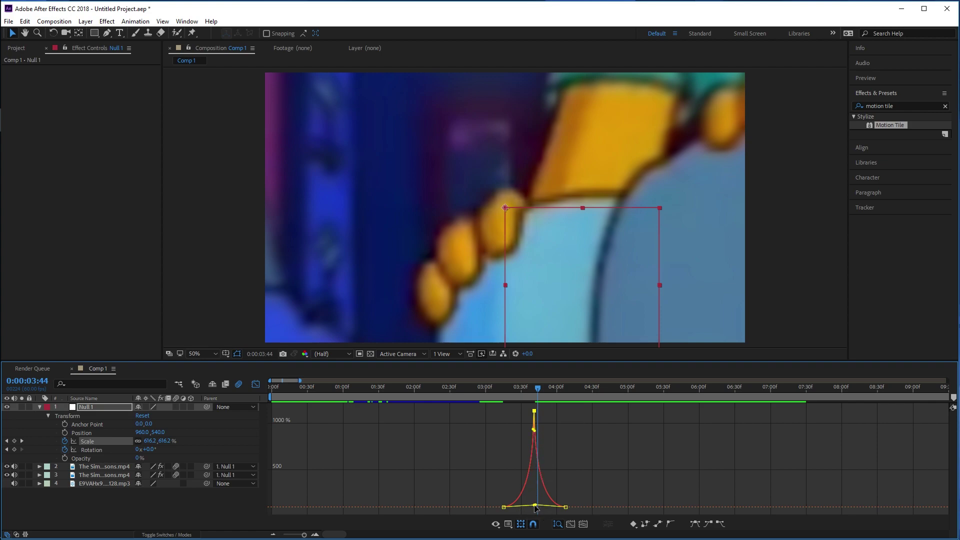
{"action": "left_click_drag", "start_coordinate": [535, 508], "coordinate": [528, 509]}
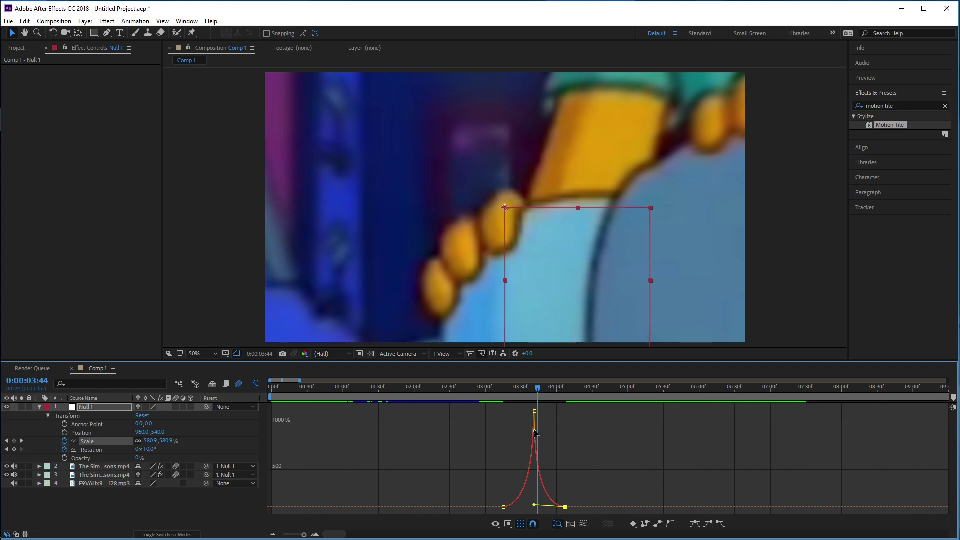
{"action": "left_click", "coordinate": [549, 493]}
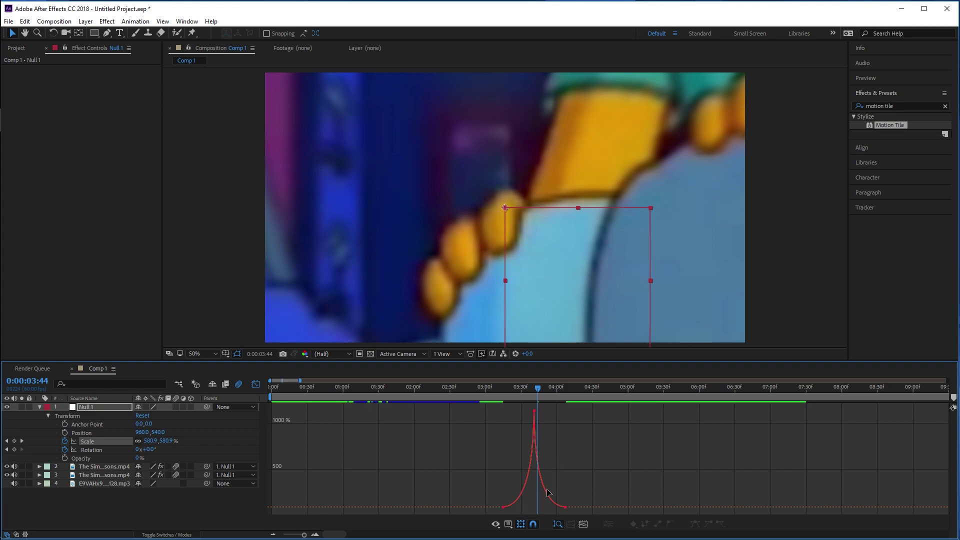
{"action": "left_click_drag", "start_coordinate": [537, 388], "coordinate": [535, 389]}
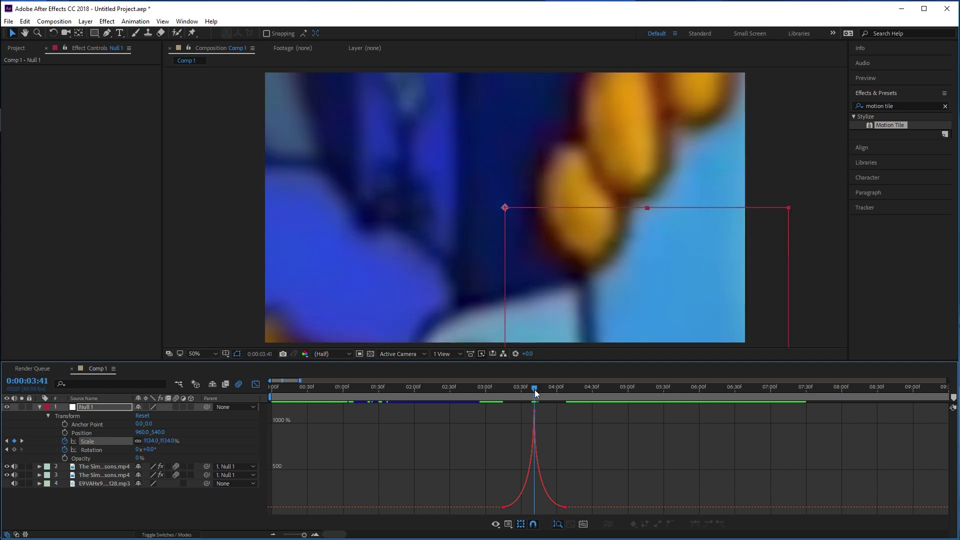
{"action": "left_click", "coordinate": [256, 385]}
- Shift the Scale keyframes slightly so the zoom peaks at 1134% around 0:00:03:41
{"action": "left_click_drag", "start_coordinate": [503, 442], "coordinate": [554, 442]}
{"action": "left_click", "coordinate": [508, 388]}
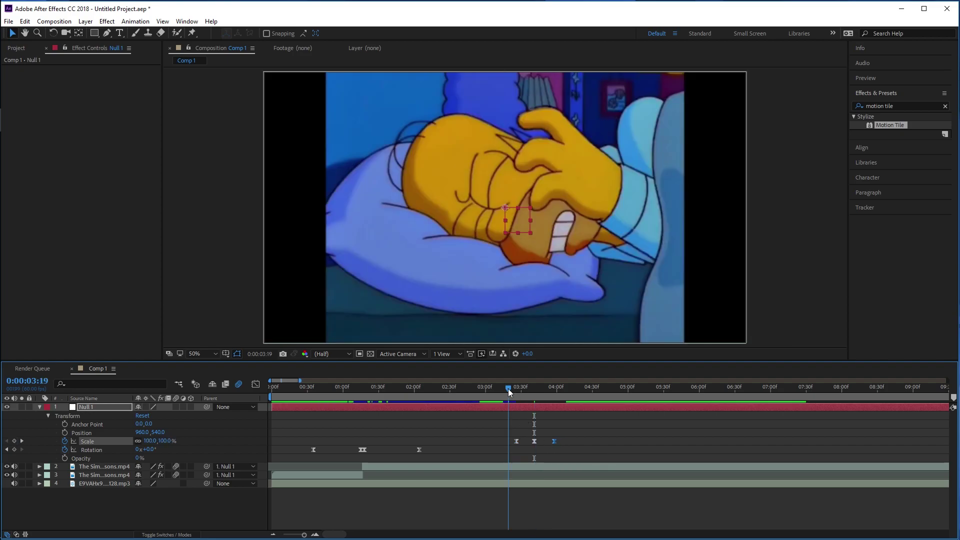
{"action": "key", "text": "space"}
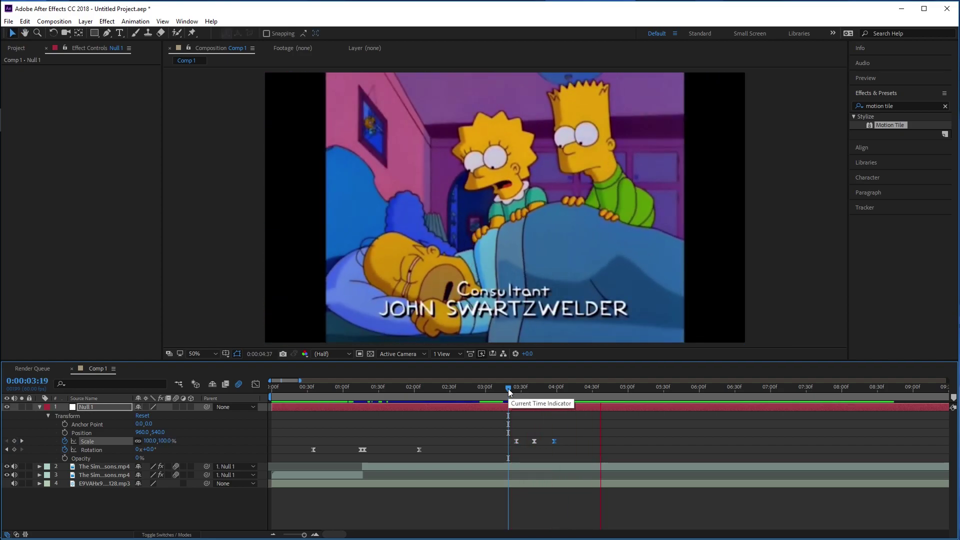
{"action": "left_click_drag", "start_coordinate": [508, 388], "coordinate": [267, 406]}
- Preview the composition from the start, return to 03:41, and select Simpsons footage layer 2
{"action": "key", "text": "space"}
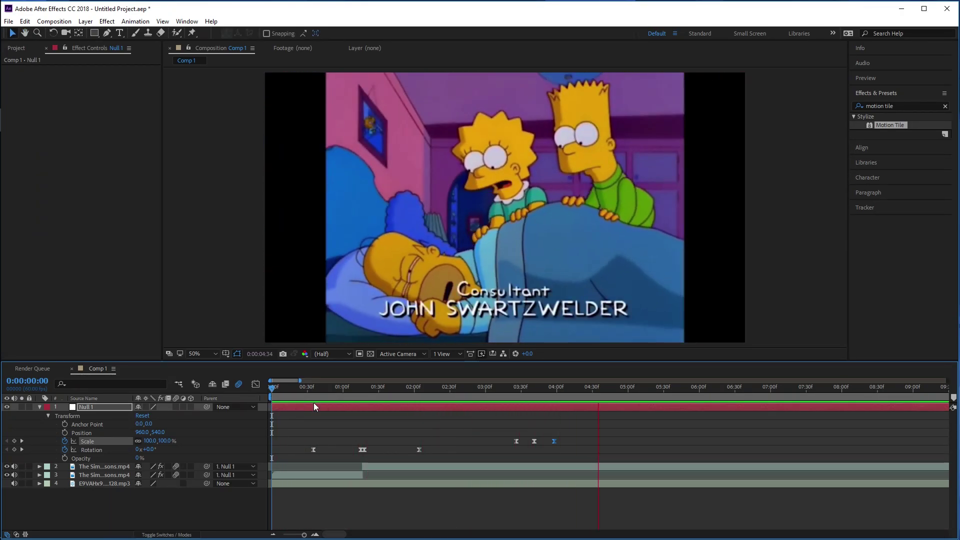
{"action": "key", "text": "space"}
{"action": "left_click_drag", "start_coordinate": [557, 391], "coordinate": [535, 391]}
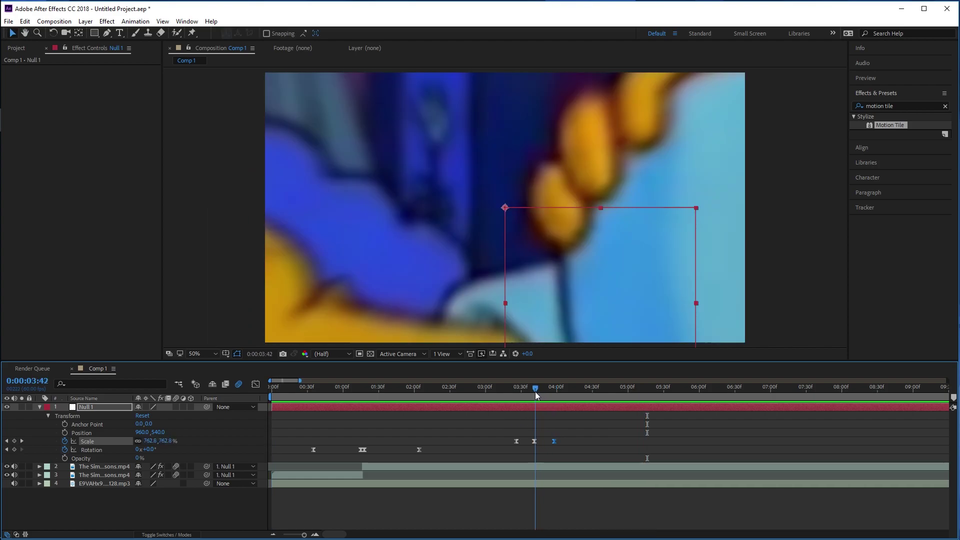
{"action": "left_click", "coordinate": [544, 465]}
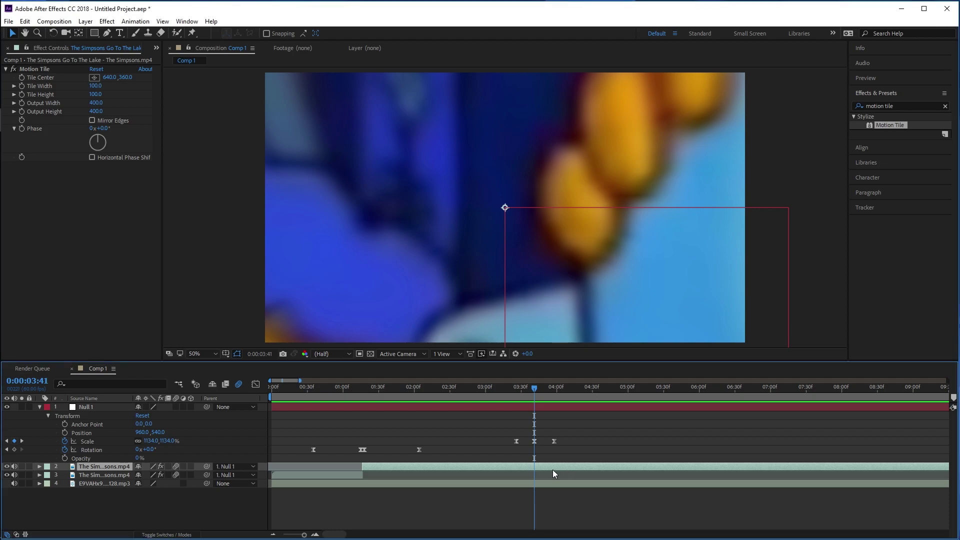
- Split the Simpsons footage at the zoom with Ctrl+Shift+D and slide the new piece earlier
{"action": "key", "text": "ctrl+shift+d"}
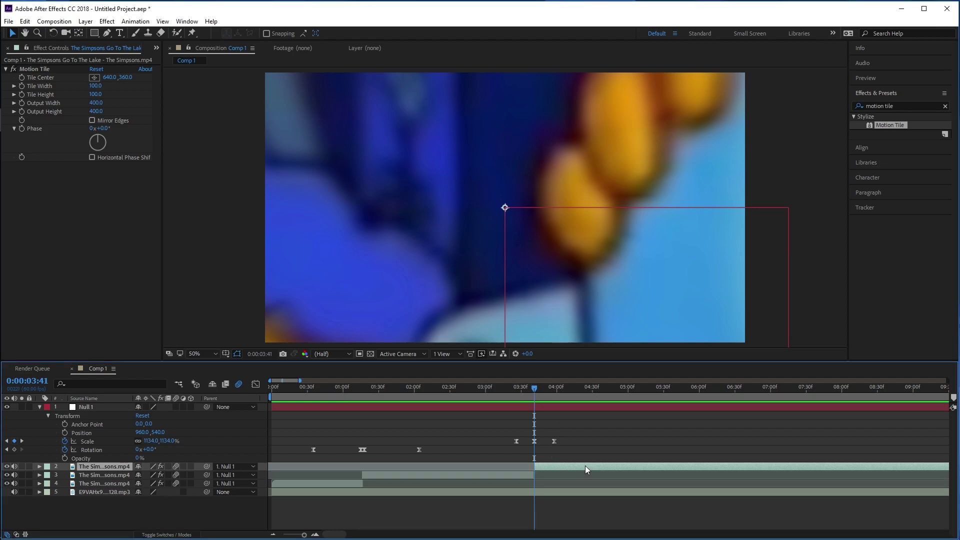
{"action": "left_click_drag", "start_coordinate": [585, 466], "coordinate": [437, 475]}
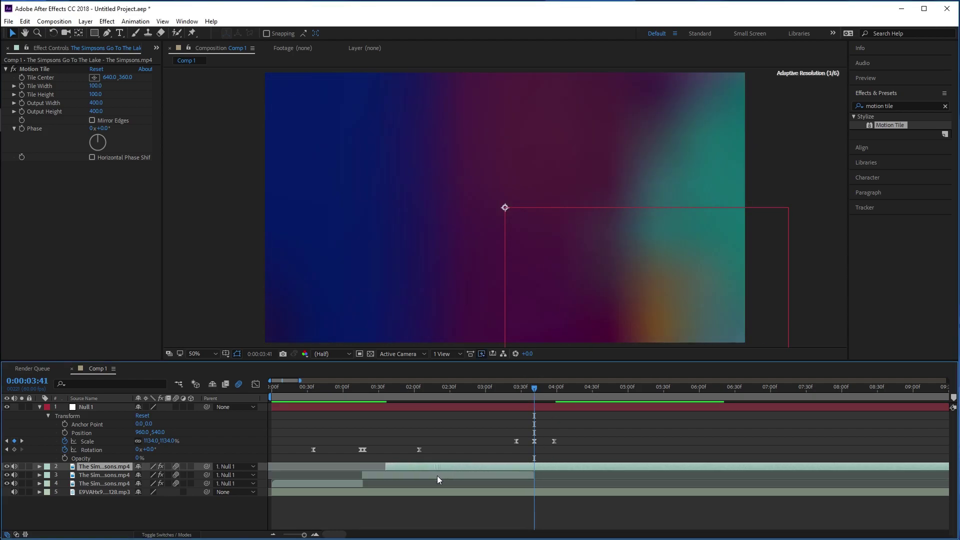
{"action": "left_click_drag", "start_coordinate": [553, 386], "coordinate": [554, 391]}
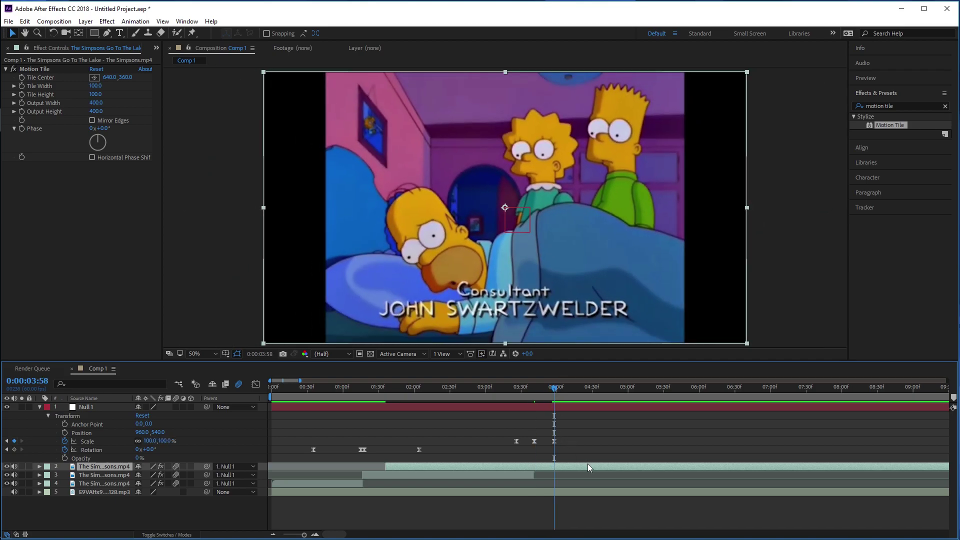
{"action": "left_click_drag", "start_coordinate": [587, 464], "coordinate": [425, 475]}
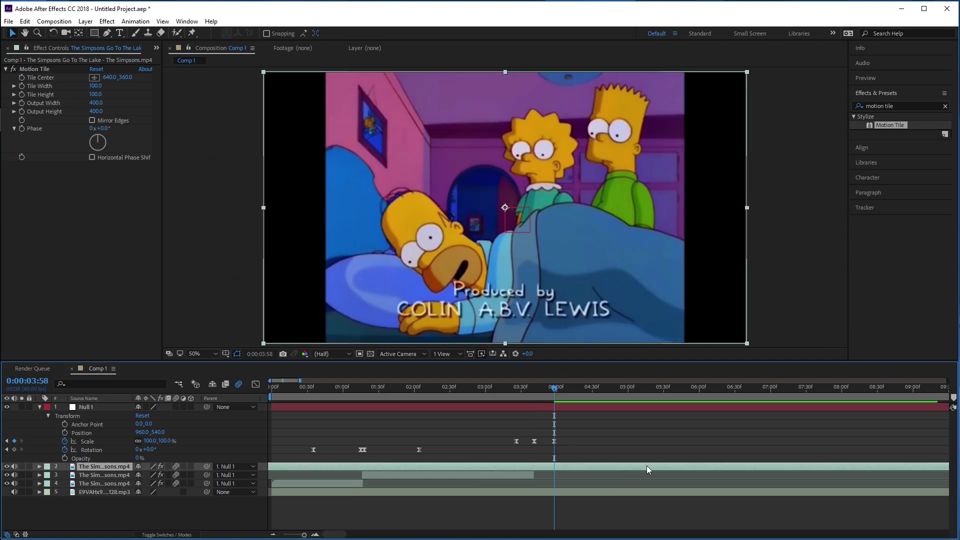
- Slip the later piece through several shots until it lands on the Lake Springfield traffic jam
{"action": "left_click_drag", "start_coordinate": [647, 468], "coordinate": [346, 482]}
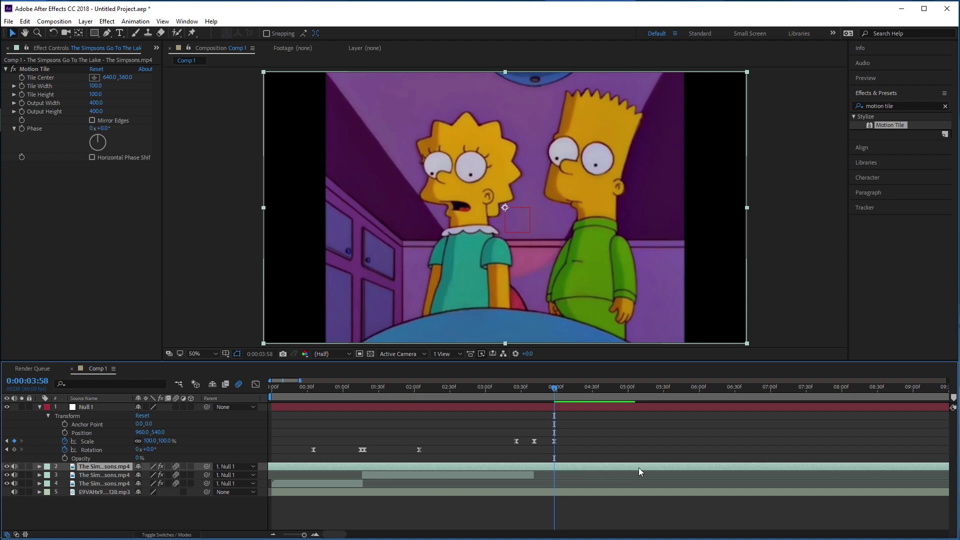
{"action": "left_click_drag", "start_coordinate": [640, 466], "coordinate": [456, 476]}
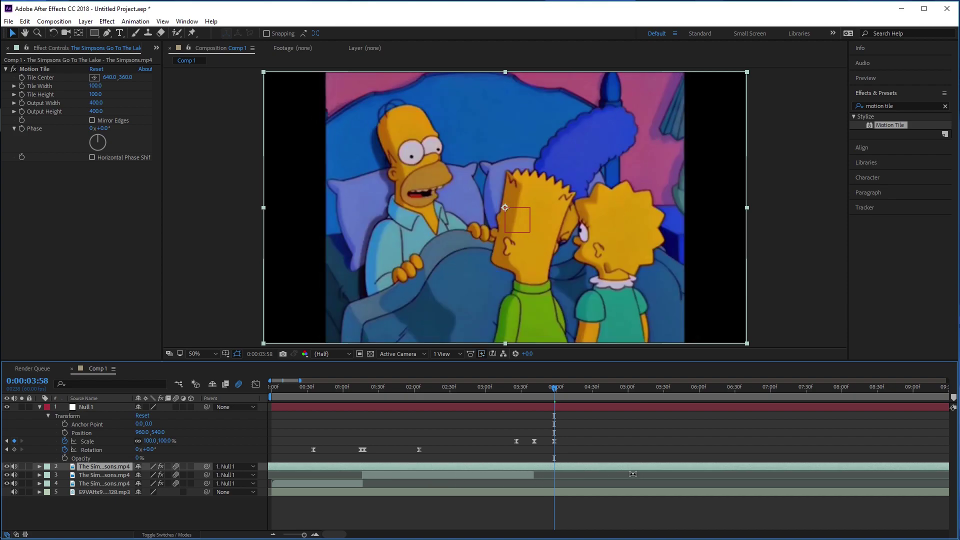
{"action": "left_click_drag", "start_coordinate": [649, 468], "coordinate": [430, 475]}
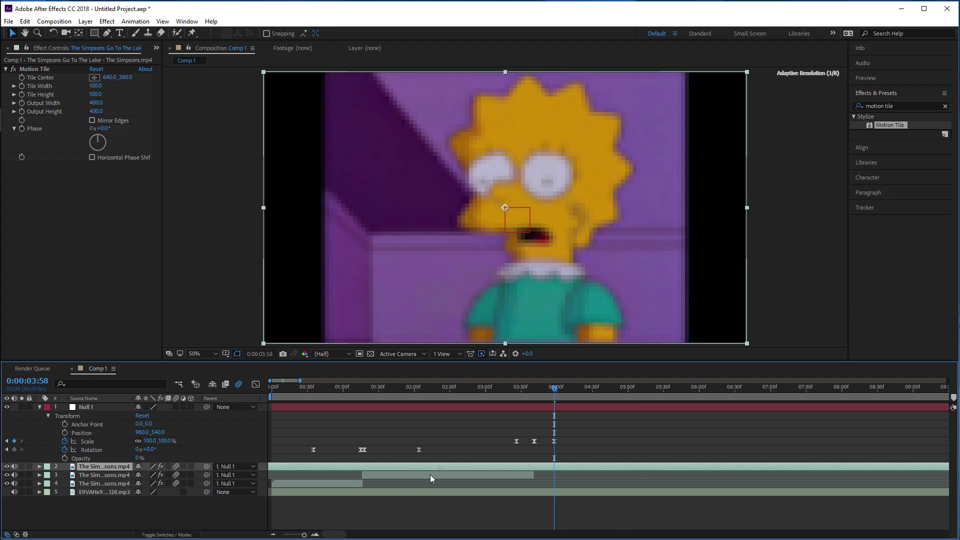
{"action": "left_click_drag", "start_coordinate": [653, 469], "coordinate": [369, 469]}
{"action": "left_click_drag", "start_coordinate": [658, 467], "coordinate": [800, 472]}
{"action": "left_click", "coordinate": [719, 472]}
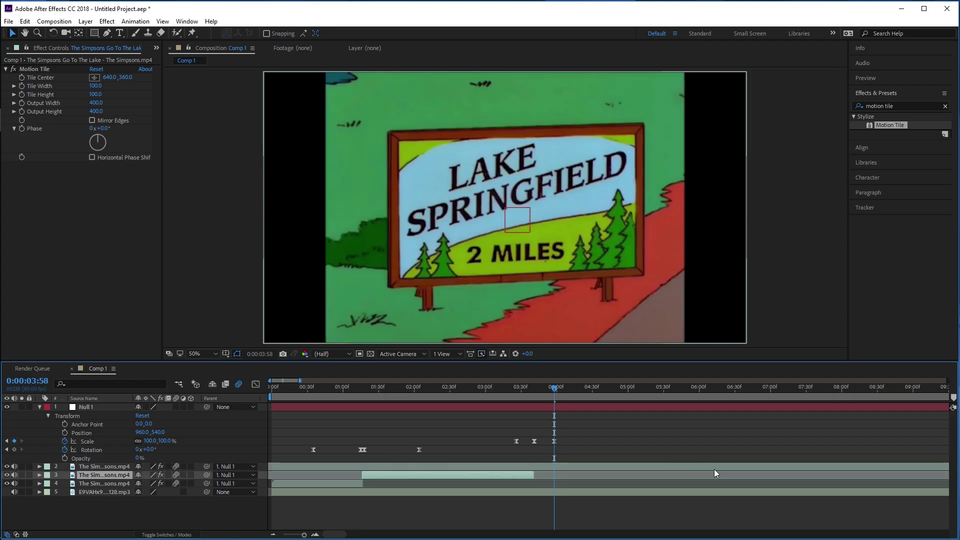
{"action": "left_click_drag", "start_coordinate": [715, 469], "coordinate": [678, 465]}
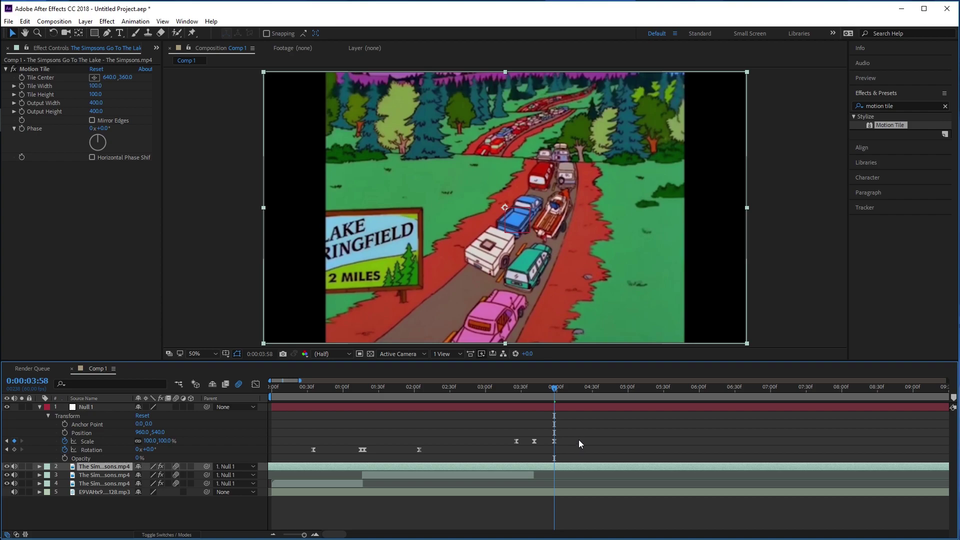
- Split layer 2, delete the unwanted layer 3 piece, slide layer 2 back, and preview
{"action": "key", "text": "ctrl+shift+d"}
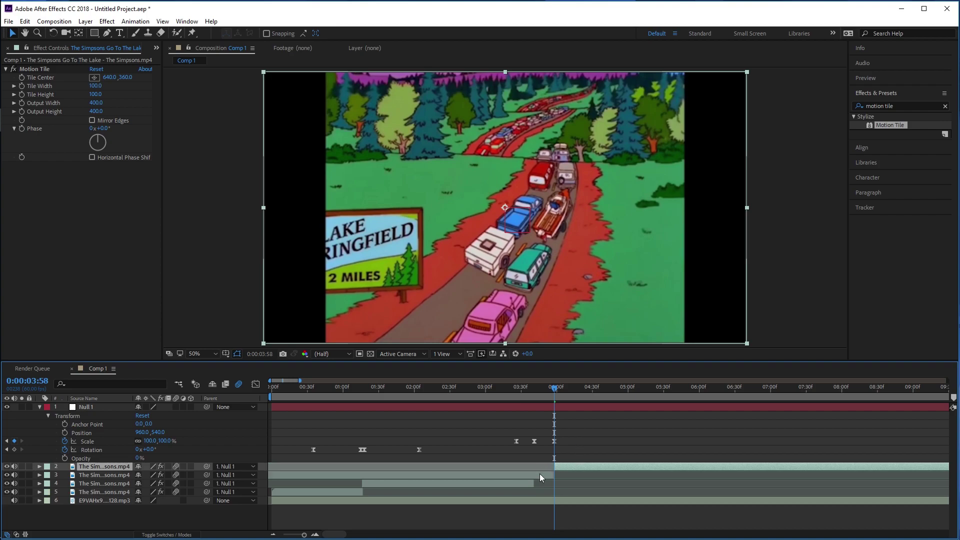
{"action": "left_click", "coordinate": [539, 474]}
{"action": "key", "text": "Delete"}
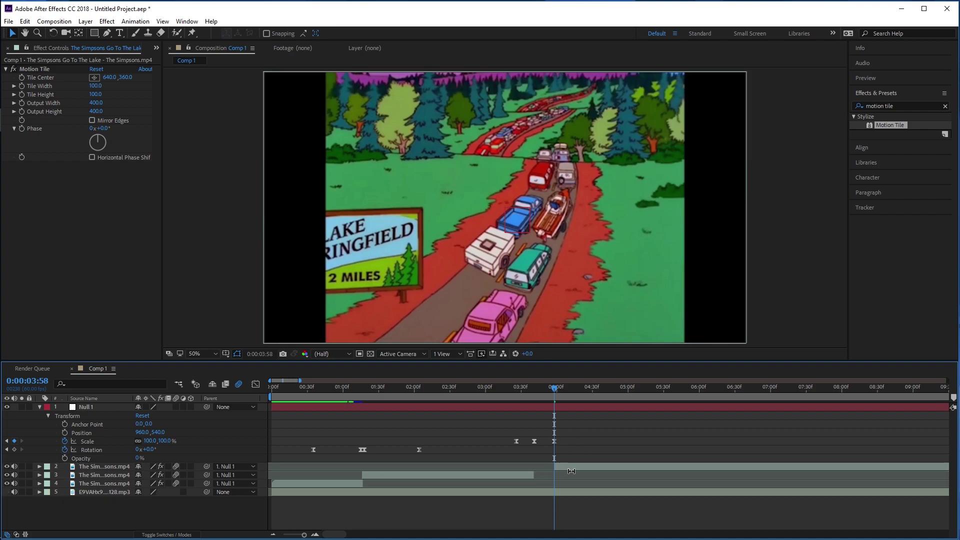
{"action": "left_click_drag", "start_coordinate": [571, 465], "coordinate": [551, 467]}
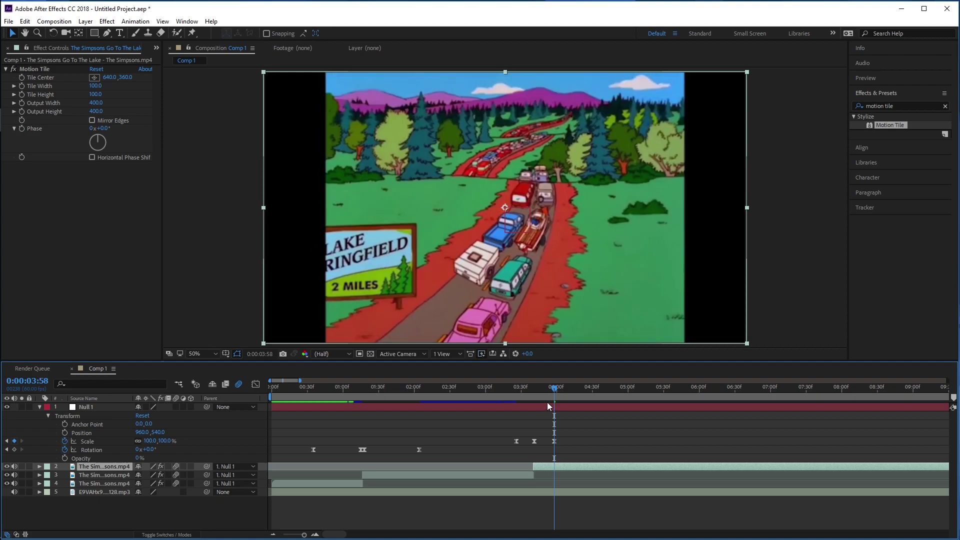
{"action": "left_click_drag", "start_coordinate": [531, 392], "coordinate": [514, 392]}
{"action": "key", "text": "space"}
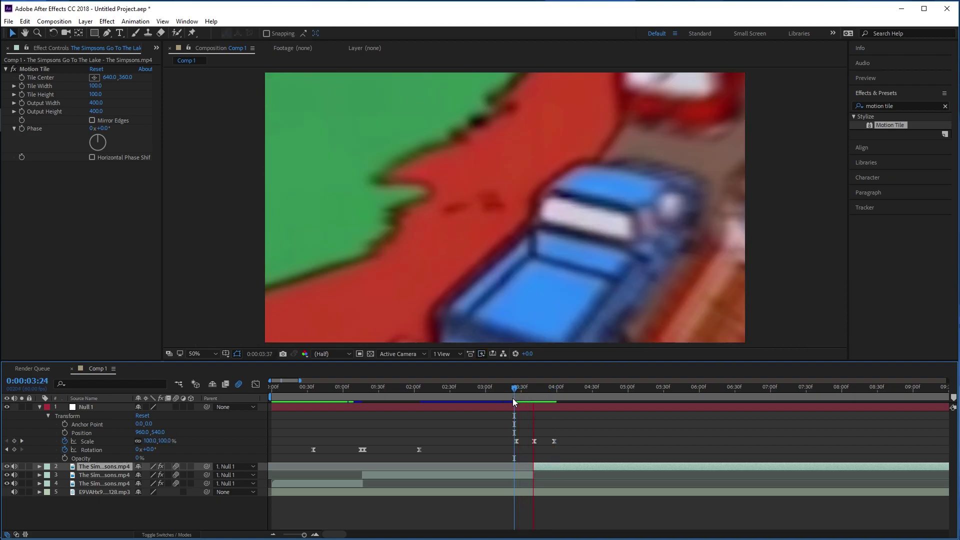
{"action": "key", "text": "space"}
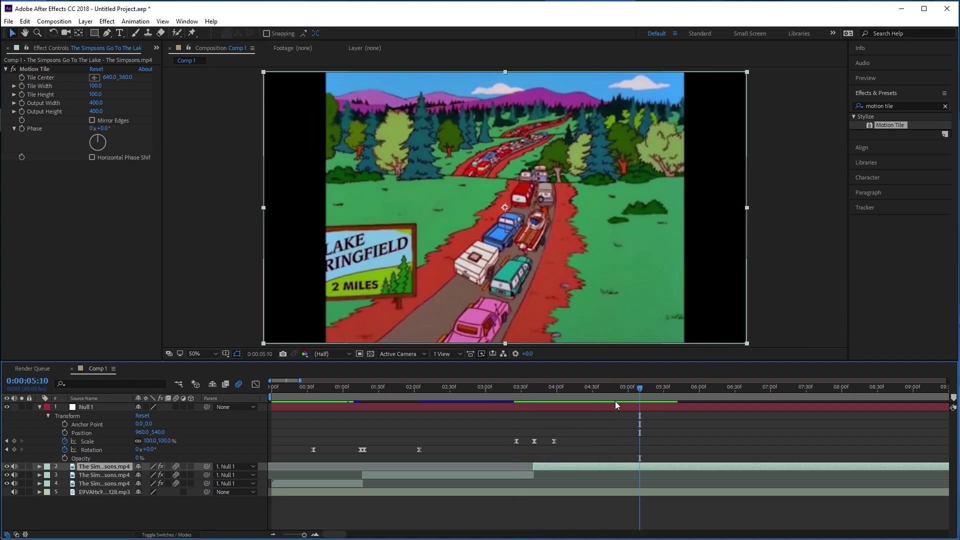
- Split the car-ride clip at 05:27, delete the earlier piece, and slide the remainder back
{"action": "left_click_drag", "start_coordinate": [624, 395], "coordinate": [660, 420]}
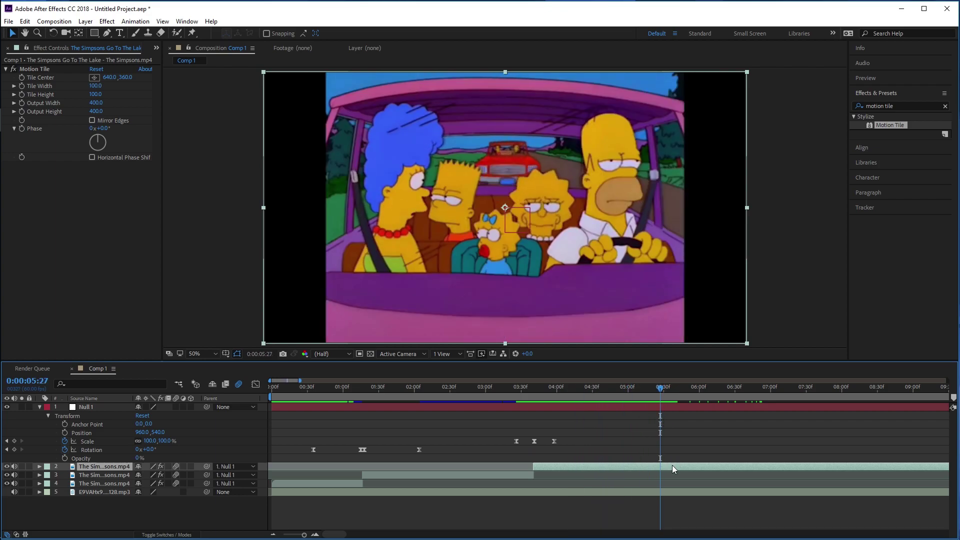
{"action": "key", "text": "ctrl+shift+d"}
{"action": "left_click", "coordinate": [624, 474]}
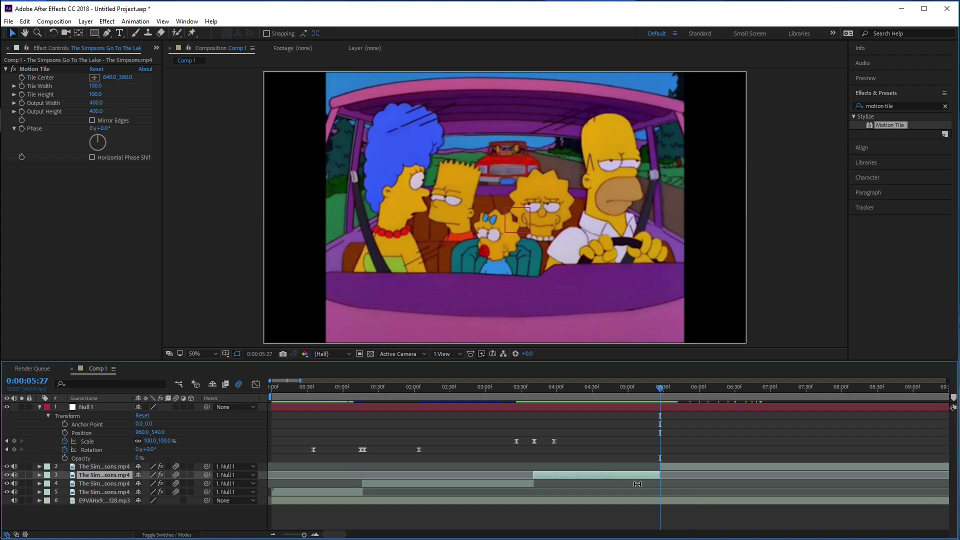
{"action": "key", "text": "Delete"}
{"action": "left_click_drag", "start_coordinate": [686, 467], "coordinate": [560, 470]}
{"action": "left_click_drag", "start_coordinate": [538, 392], "coordinate": [504, 403]}
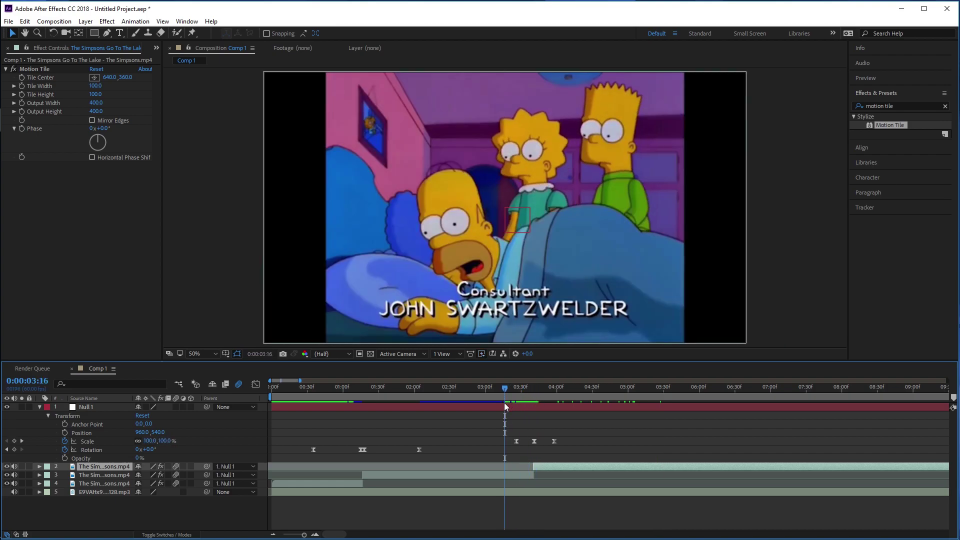
- Preview the edit, set the time to 06:01, and select the first spin's Rotation keyframes
{"action": "key", "text": "space"}
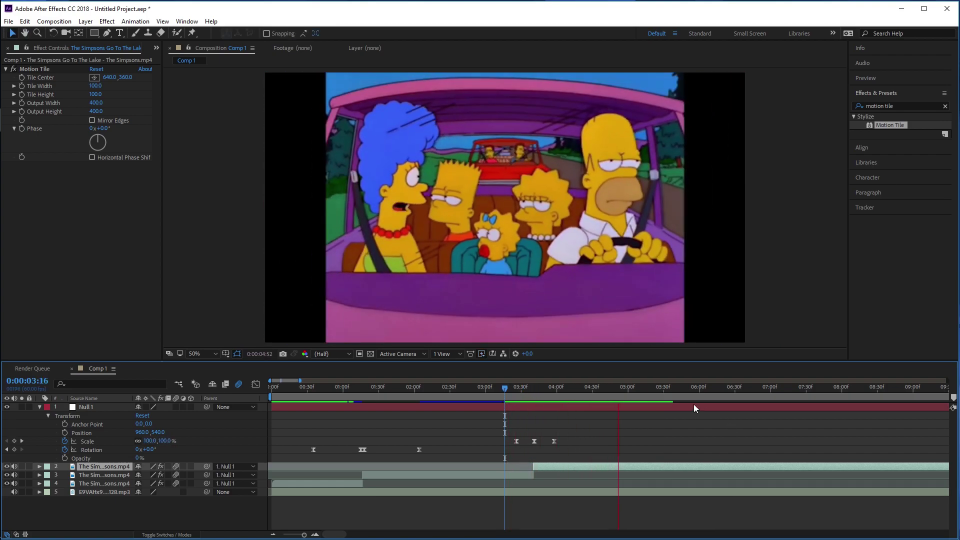
{"action": "left_click", "coordinate": [707, 389]}
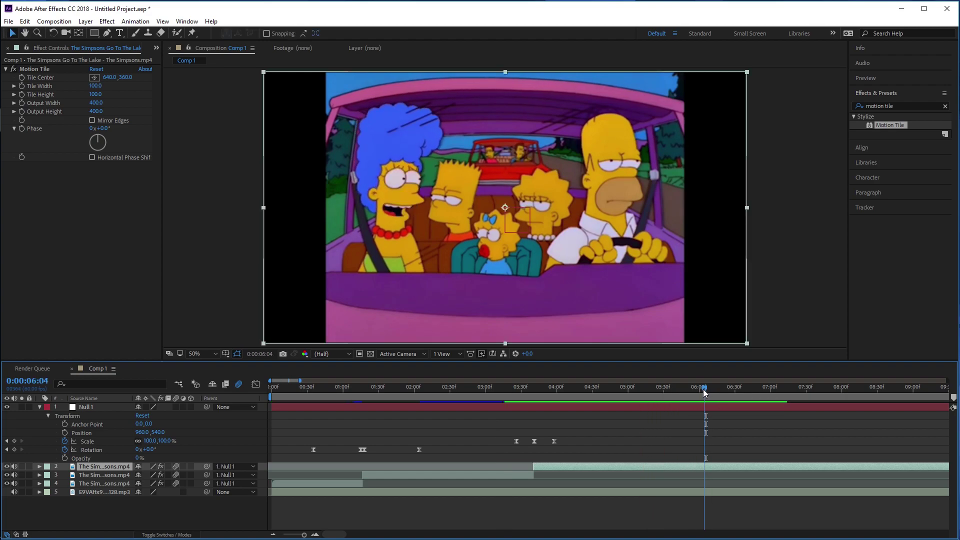
{"action": "left_click_drag", "start_coordinate": [707, 389], "coordinate": [701, 389]}
{"action": "left_click_drag", "start_coordinate": [428, 447], "coordinate": [296, 462]}
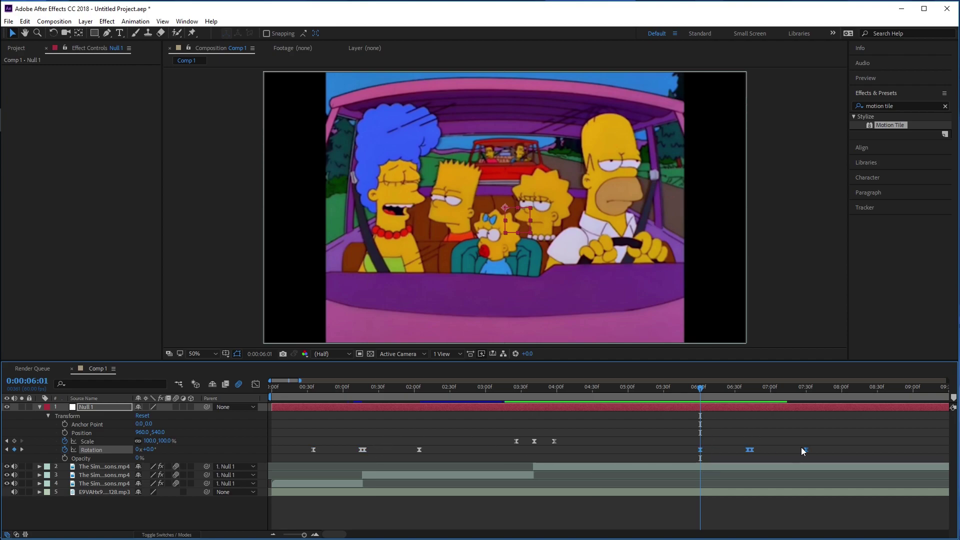
- Shift the pasted second spin earlier and split the car-ride clip at 06:14
{"action": "left_click_drag", "start_coordinate": [803, 450], "coordinate": [758, 455]}
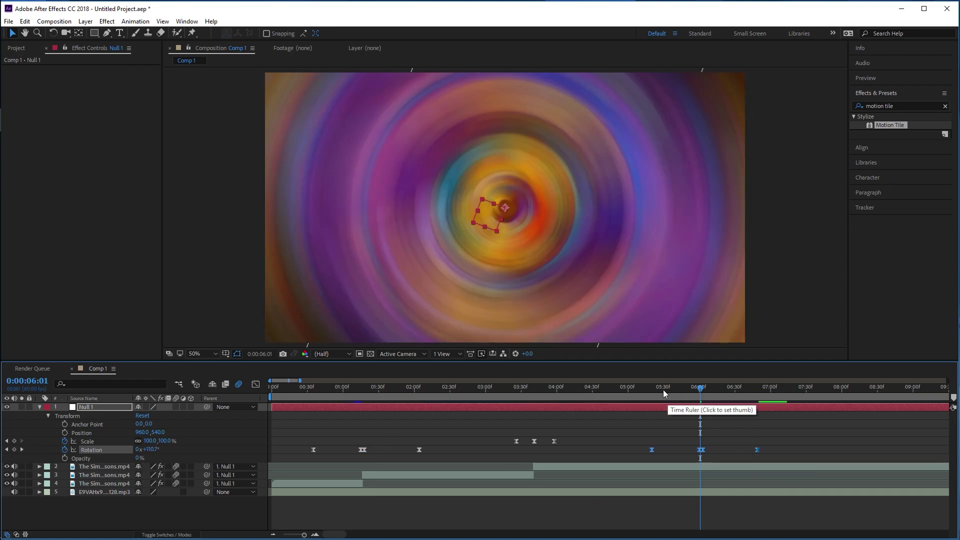
{"action": "left_click_drag", "start_coordinate": [663, 389], "coordinate": [716, 408]}
{"action": "left_click", "coordinate": [731, 466]}
{"action": "key", "text": "ctrl+shift+d"}
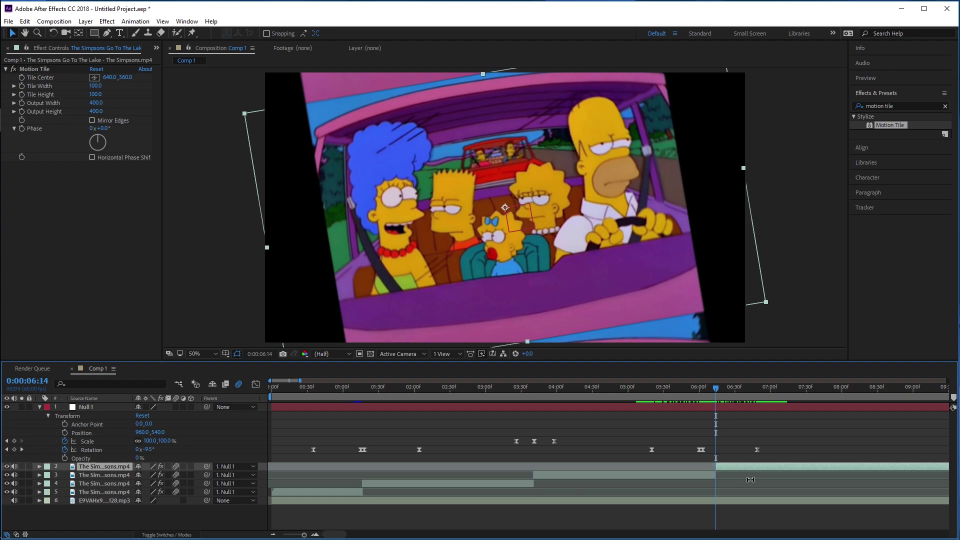
- Slip the new piece to the grassy field-with-cars shot, split at the spin's midpoint, and delete the leftover
{"action": "left_click_drag", "start_coordinate": [762, 474], "coordinate": [411, 474]}
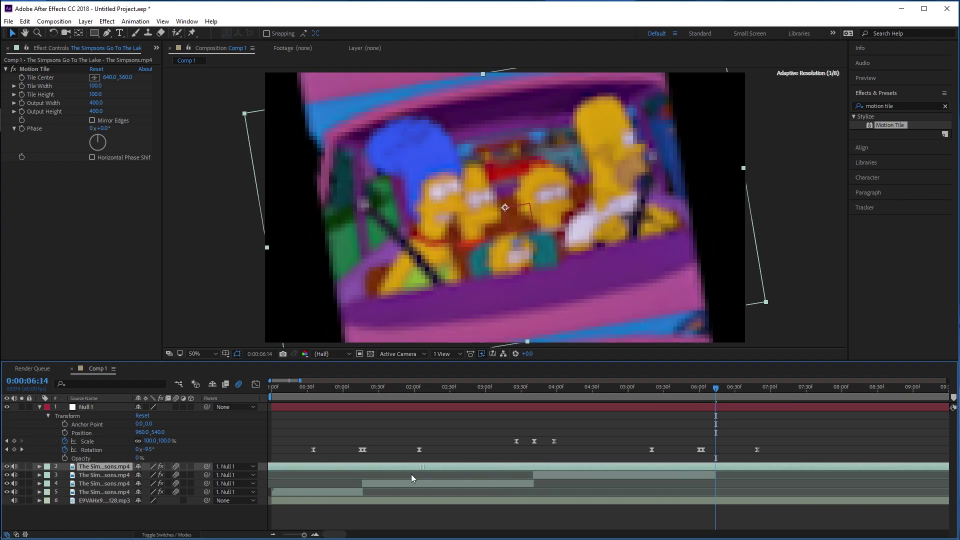
{"action": "left_click_drag", "start_coordinate": [796, 471], "coordinate": [345, 481]}
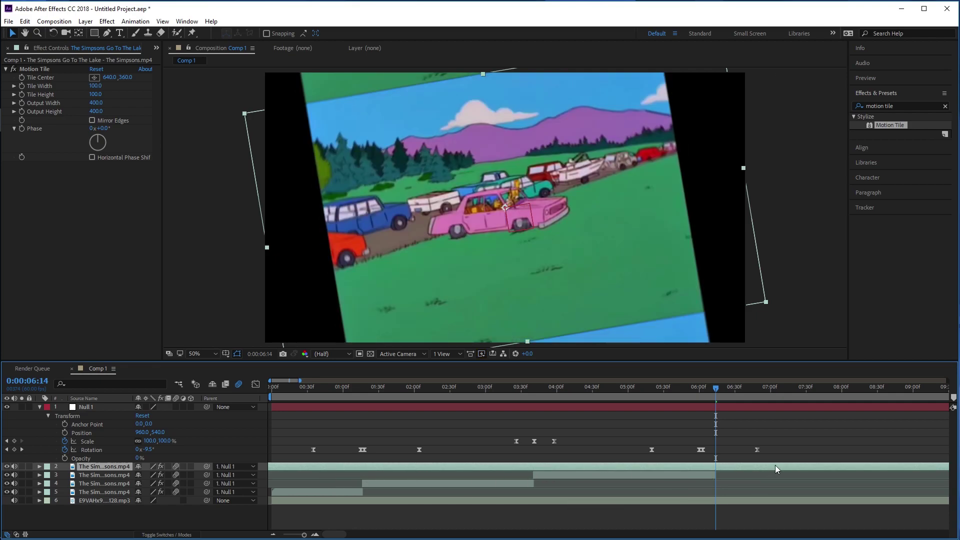
{"action": "left_click_drag", "start_coordinate": [775, 465], "coordinate": [743, 469]}
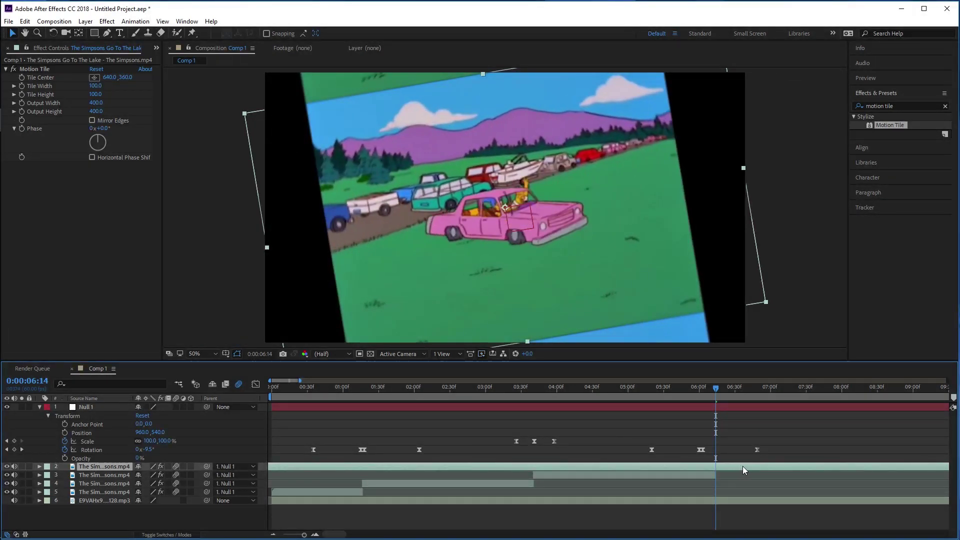
{"action": "key", "text": "ctrl+shift+d"}
{"action": "left_click", "coordinate": [696, 476]}
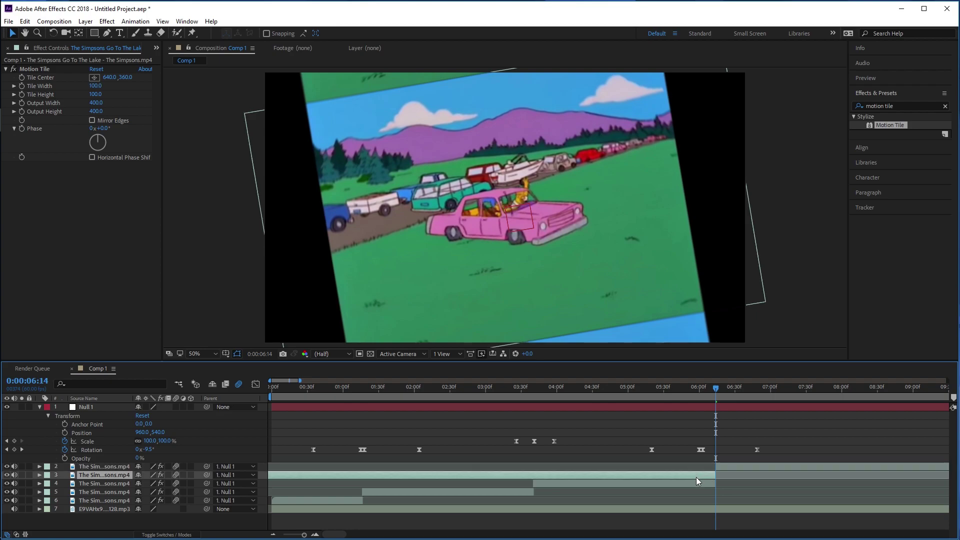
{"action": "key", "text": "Delete"}
{"action": "left_click_drag", "start_coordinate": [733, 470], "coordinate": [719, 469]}
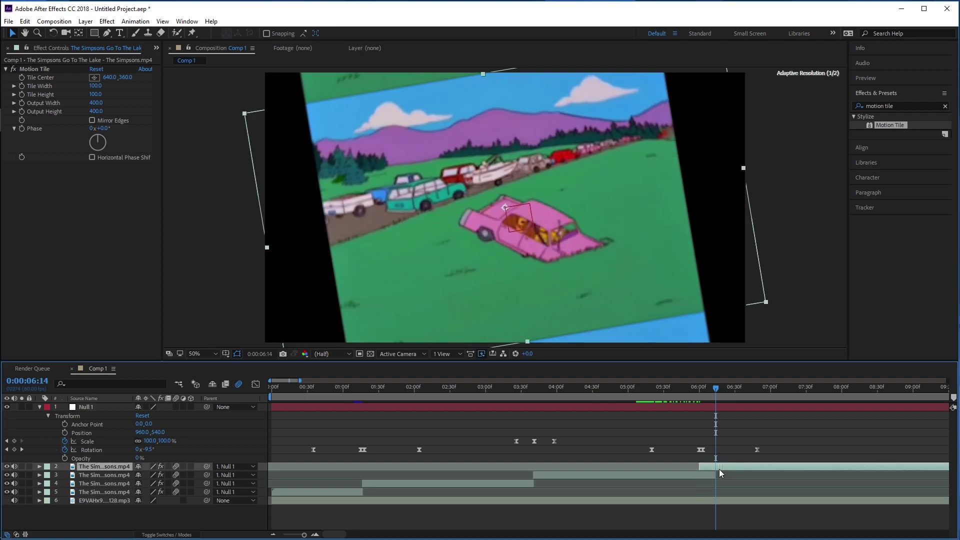
{"action": "left_click", "coordinate": [677, 387]}
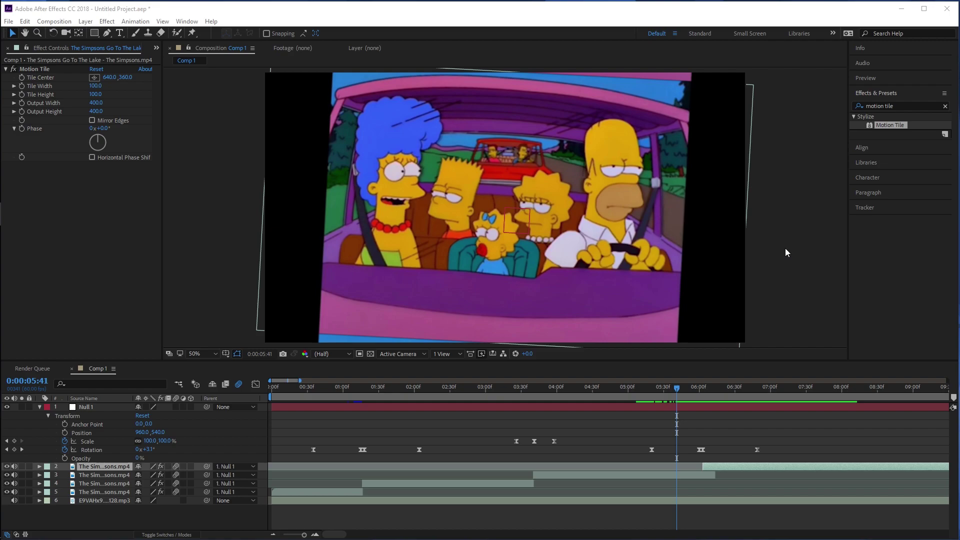
- Preview the spin transition, then play the whole edit from the start
{"action": "left_click", "coordinate": [675, 390]}
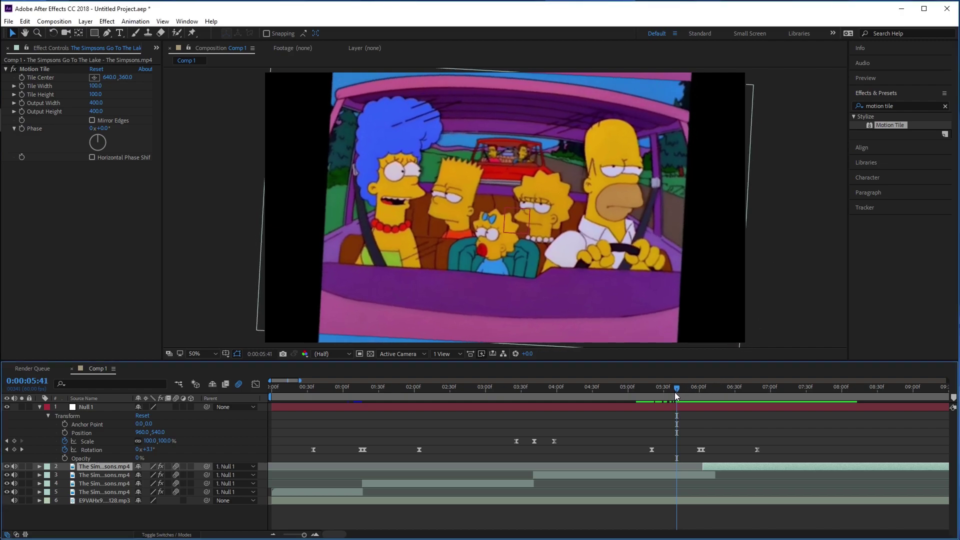
{"action": "key", "text": "space"}
{"action": "left_click", "coordinate": [646, 393]}
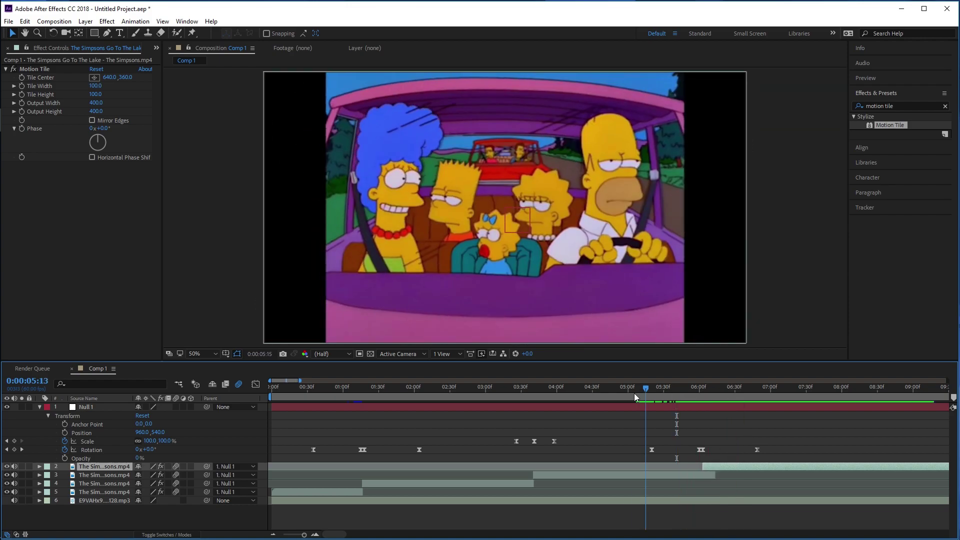
{"action": "left_click_drag", "start_coordinate": [634, 393], "coordinate": [252, 434]}
{"action": "key", "text": "space"}
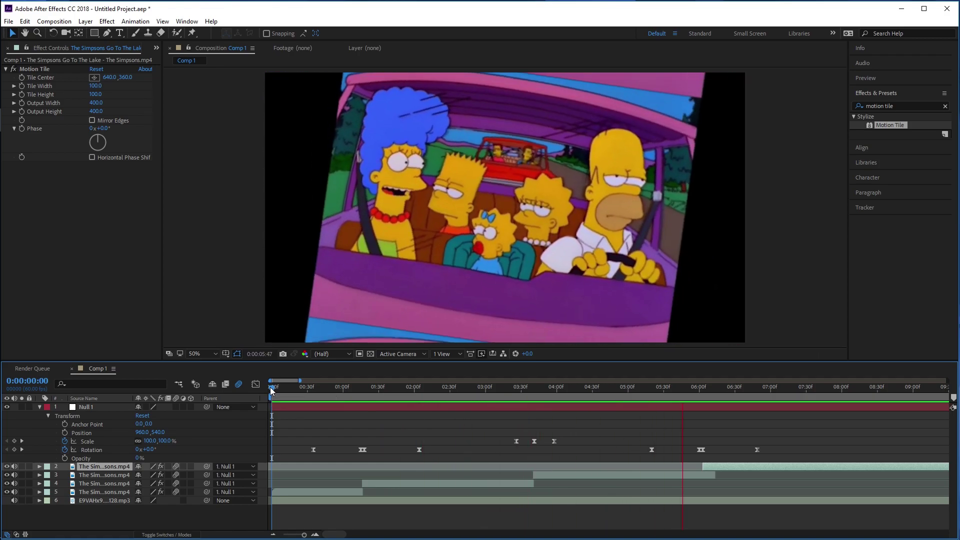
{"action": "key", "text": "space"}
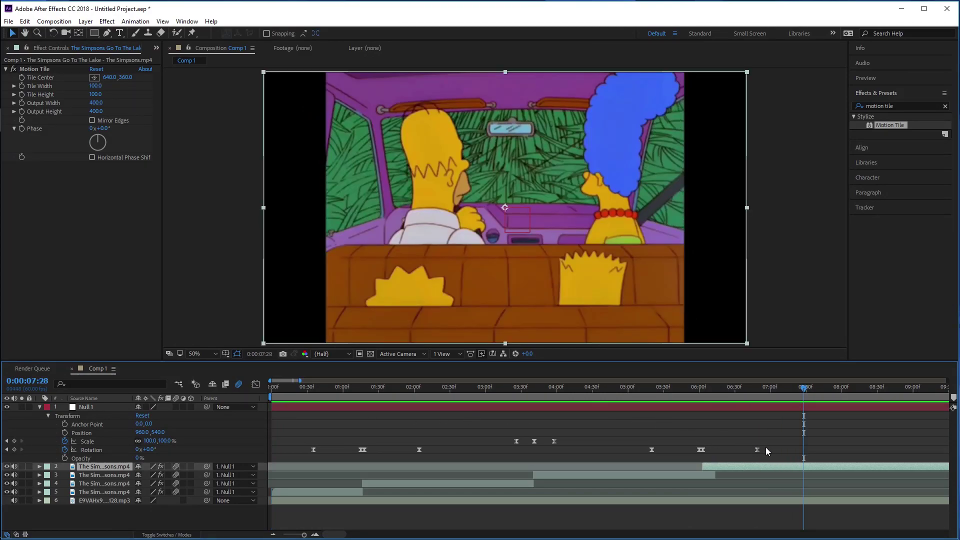
- Move the second spin's three Rotation keyframes slightly earlier and preview from 05:05
{"action": "left_click_drag", "start_coordinate": [772, 445], "coordinate": [708, 469]}
{"action": "left_click", "coordinate": [710, 437]}
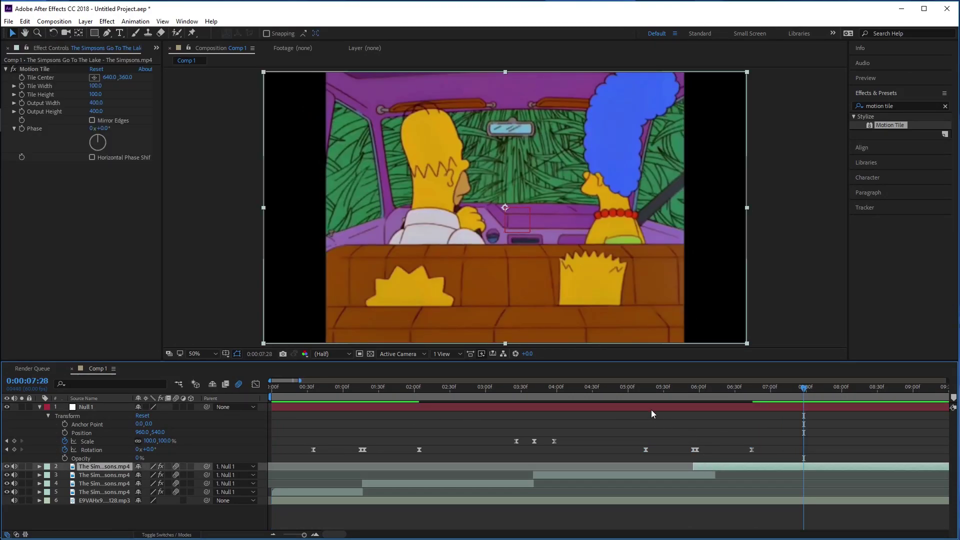
{"action": "left_click", "coordinate": [634, 388]}
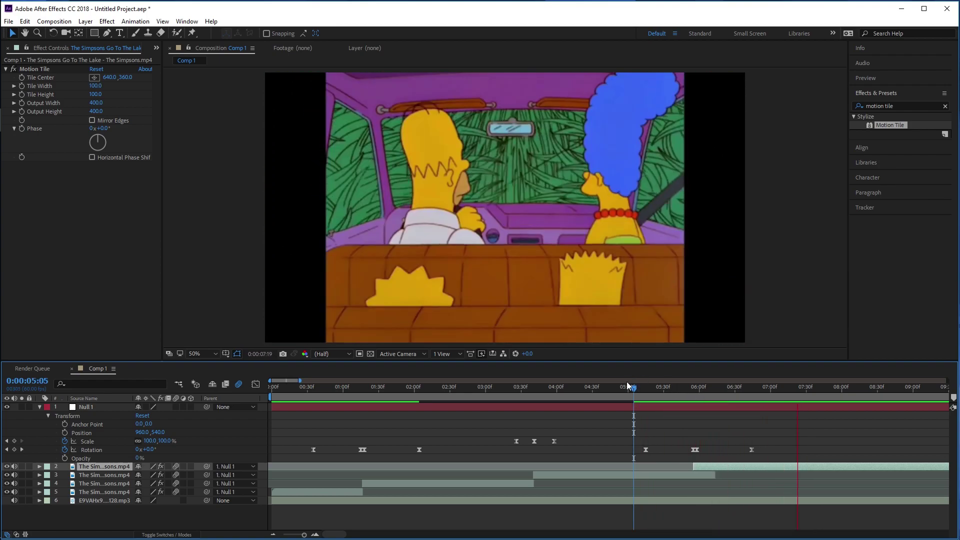
{"action": "left_click", "coordinate": [632, 385]}
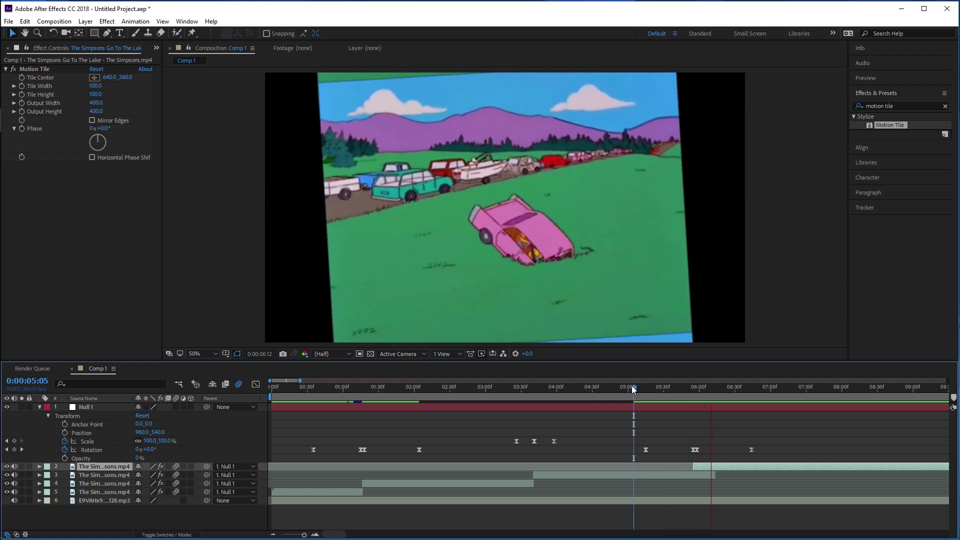
{"action": "key", "text": "space"}
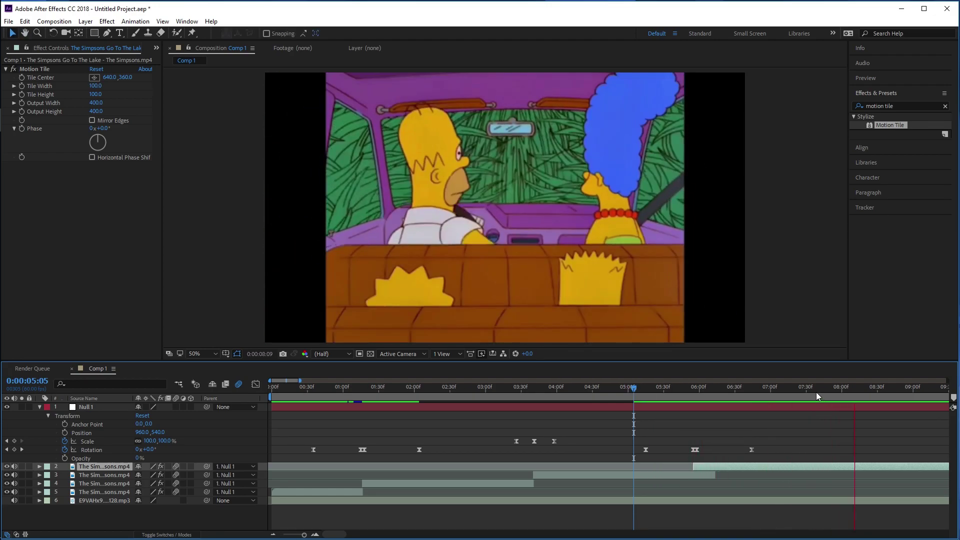